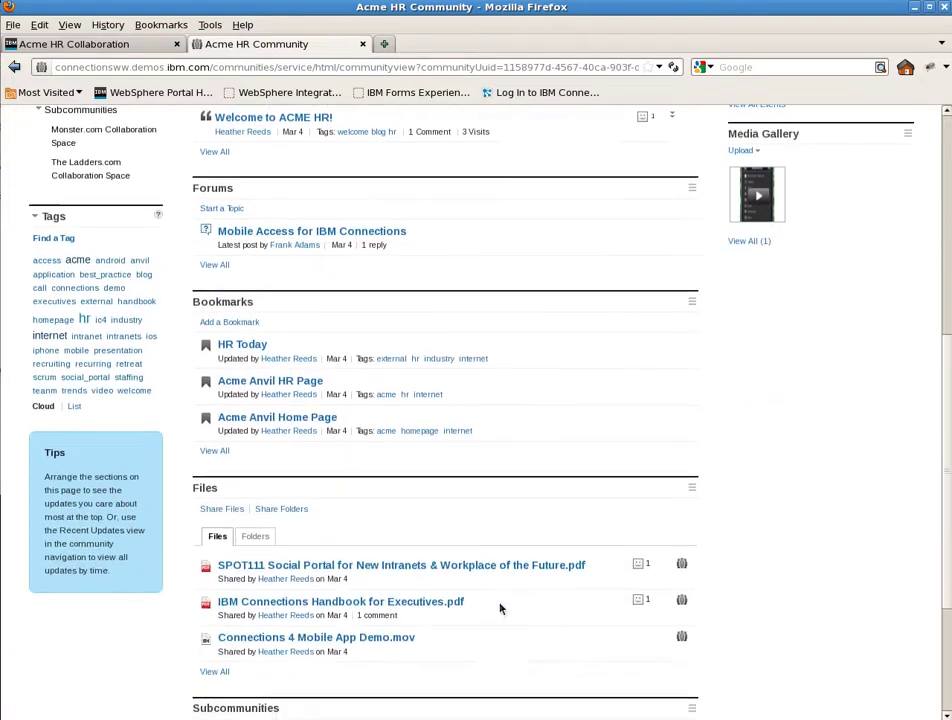
# - Switch to the Acme HR Collaboration page and review its Conversations, Tags, experts and files portlets
pyautogui.scroll(3, 501, 609)
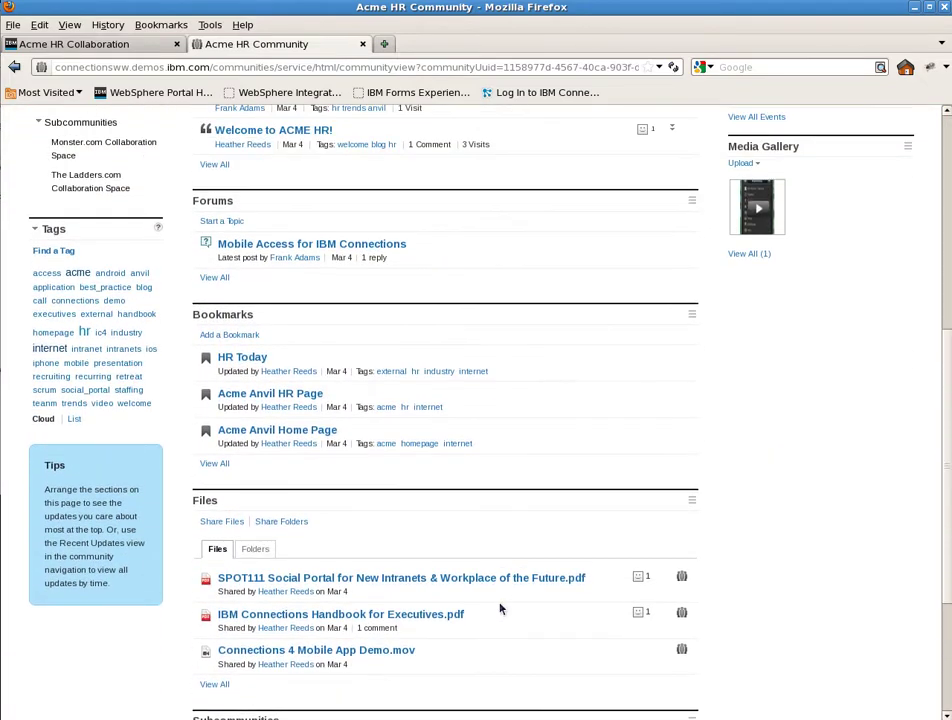
pyautogui.scroll(5, 422, 670)
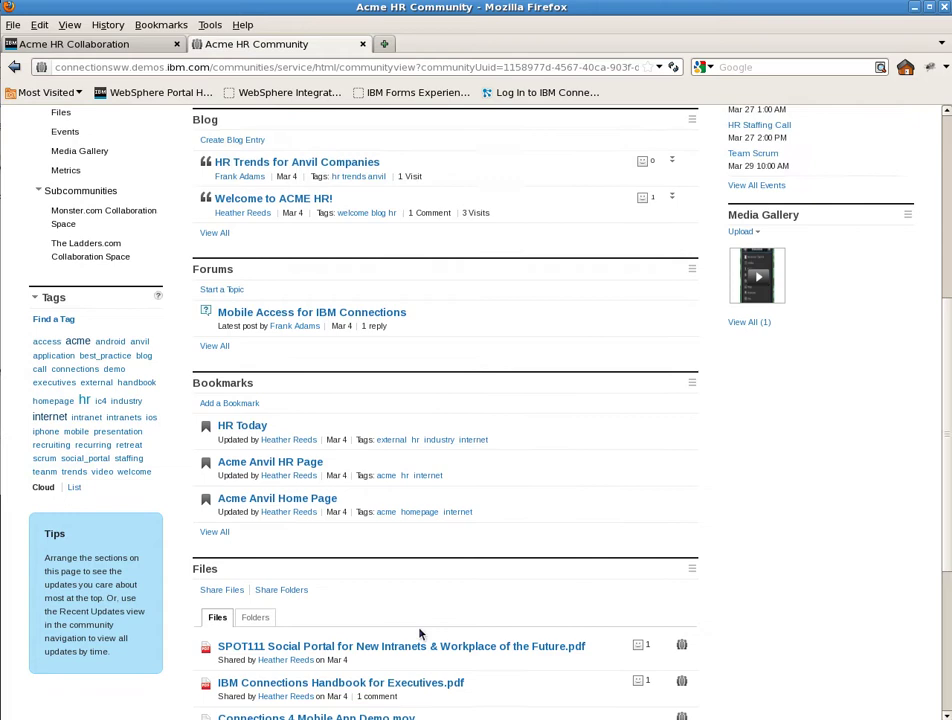
pyautogui.scroll(1, 420, 634)
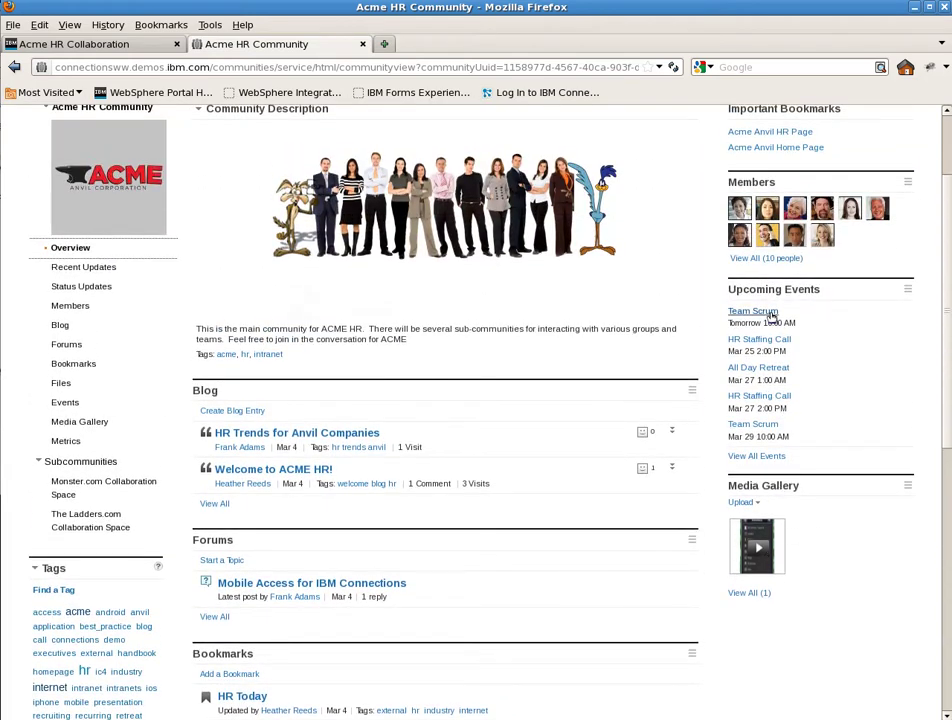
pyautogui.scroll(2, 486, 431)
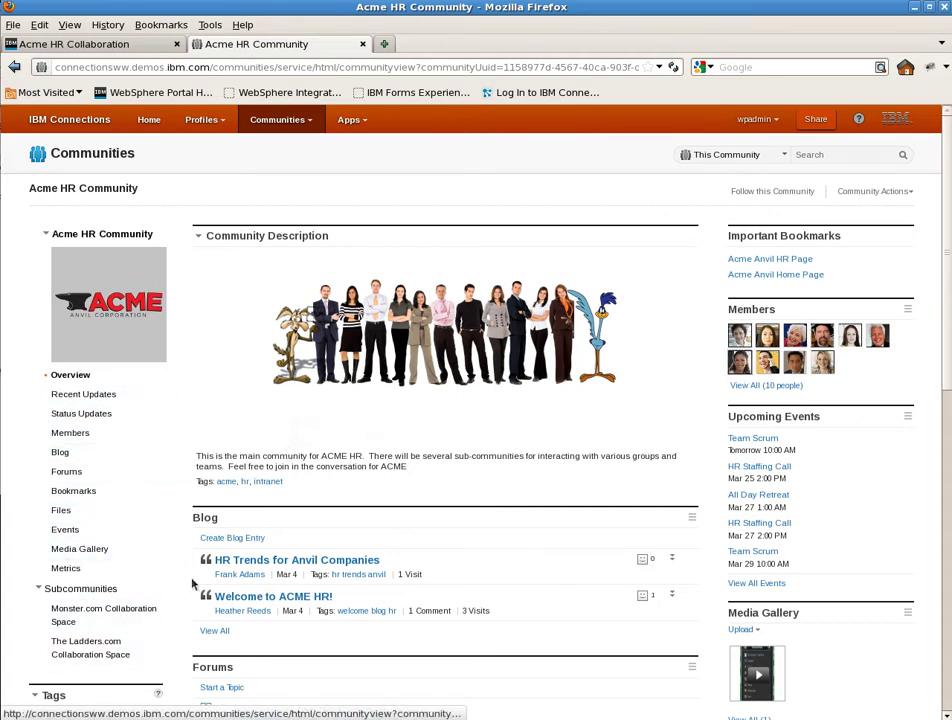
pyautogui.scroll(-7, 332, 571)
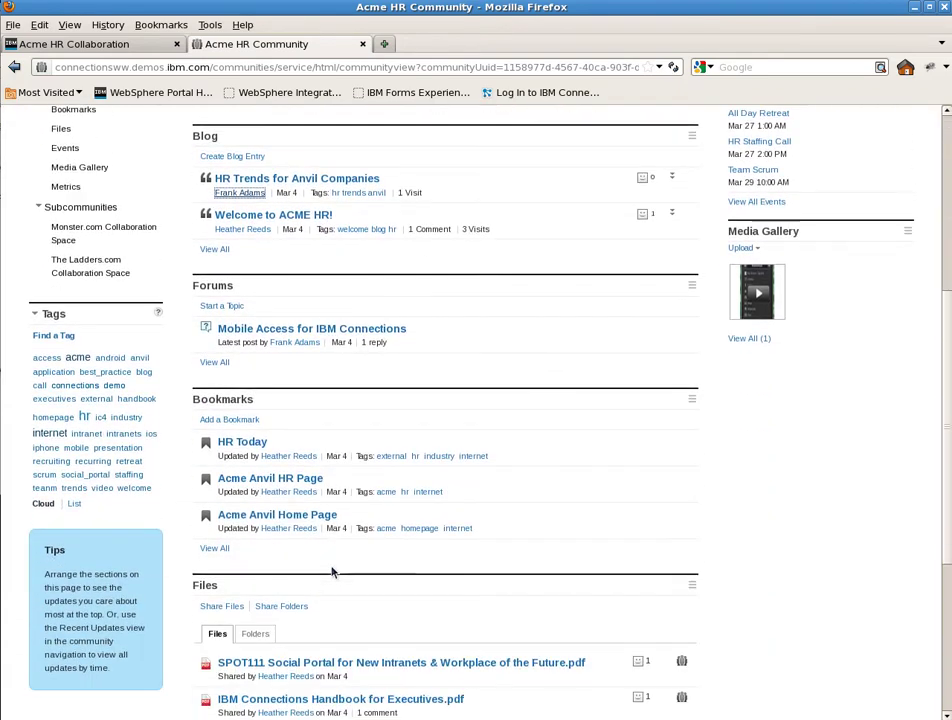
pyautogui.scroll(1, 330, 567)
pyautogui.scroll(6, 330, 567)
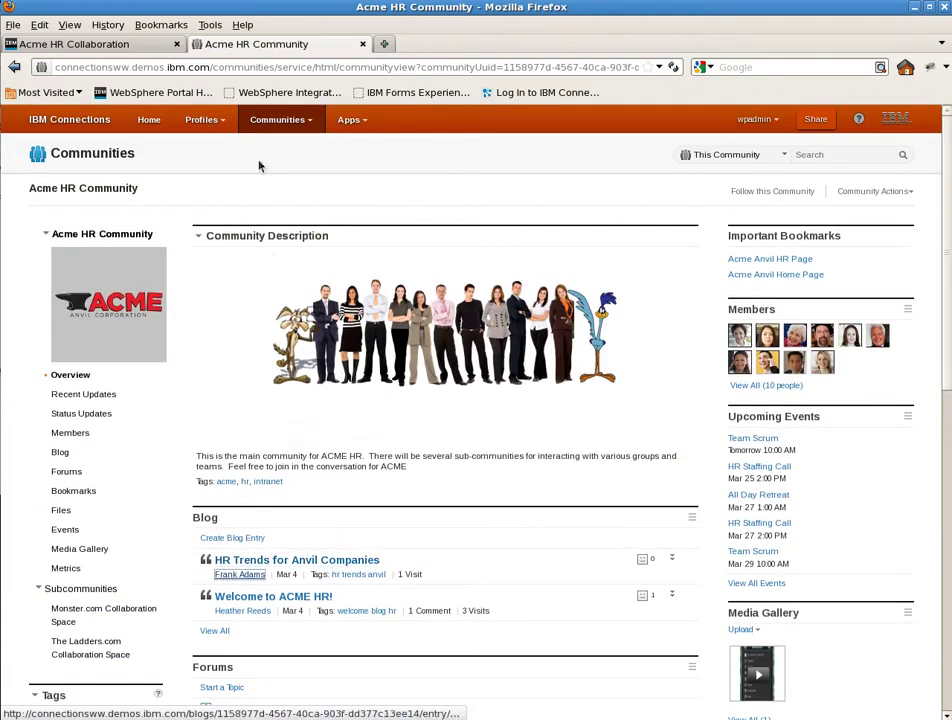
pyautogui.click(145, 47)
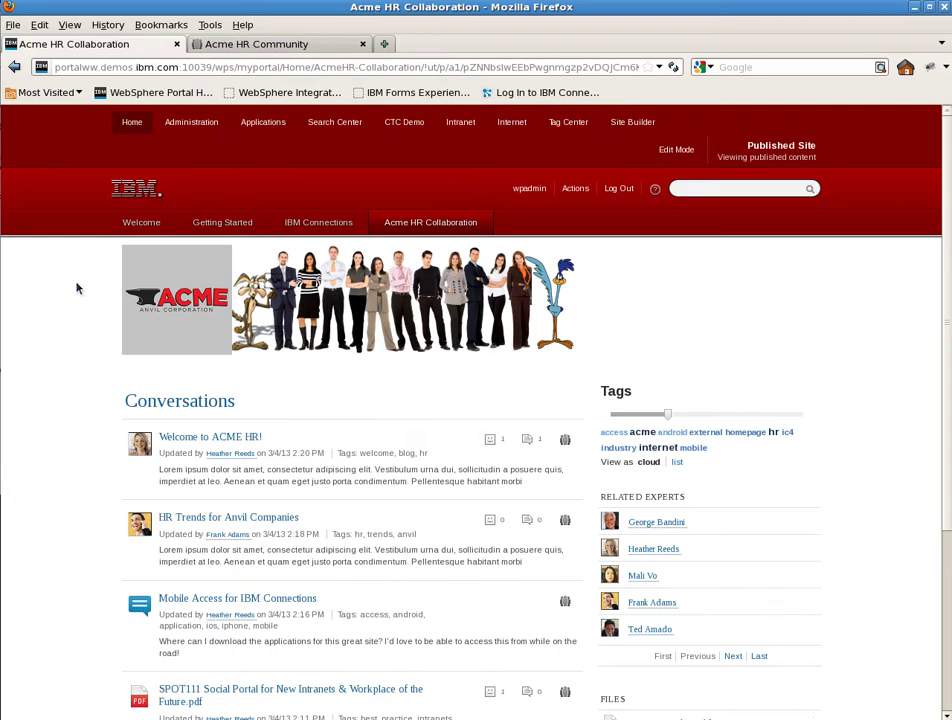
pyautogui.scroll(-2, 77, 290)
pyautogui.scroll(-1, 77, 292)
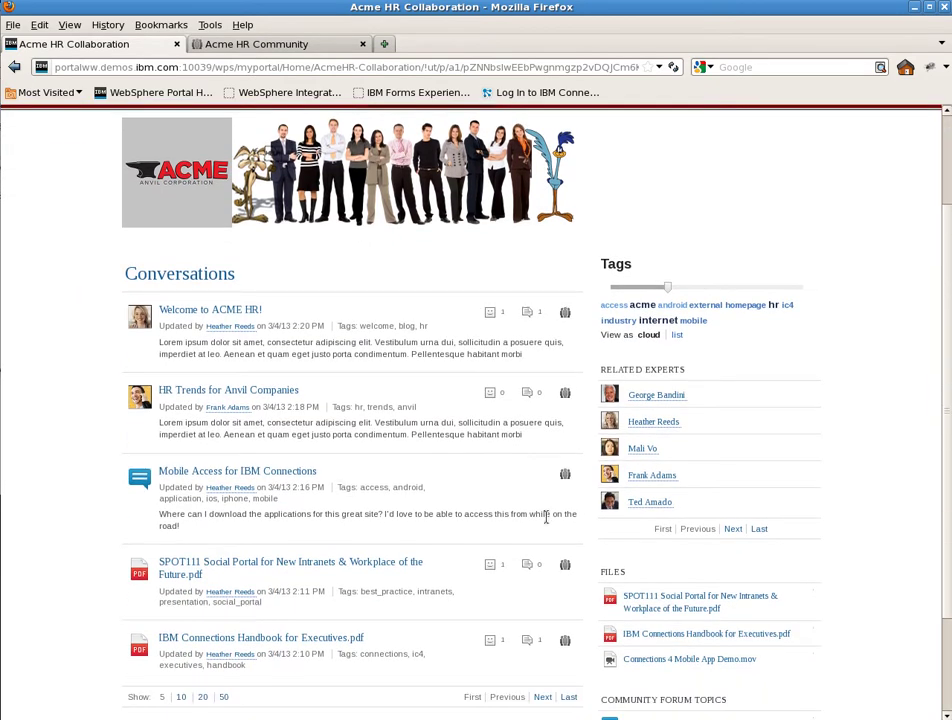
pyautogui.scroll(-1, 546, 517)
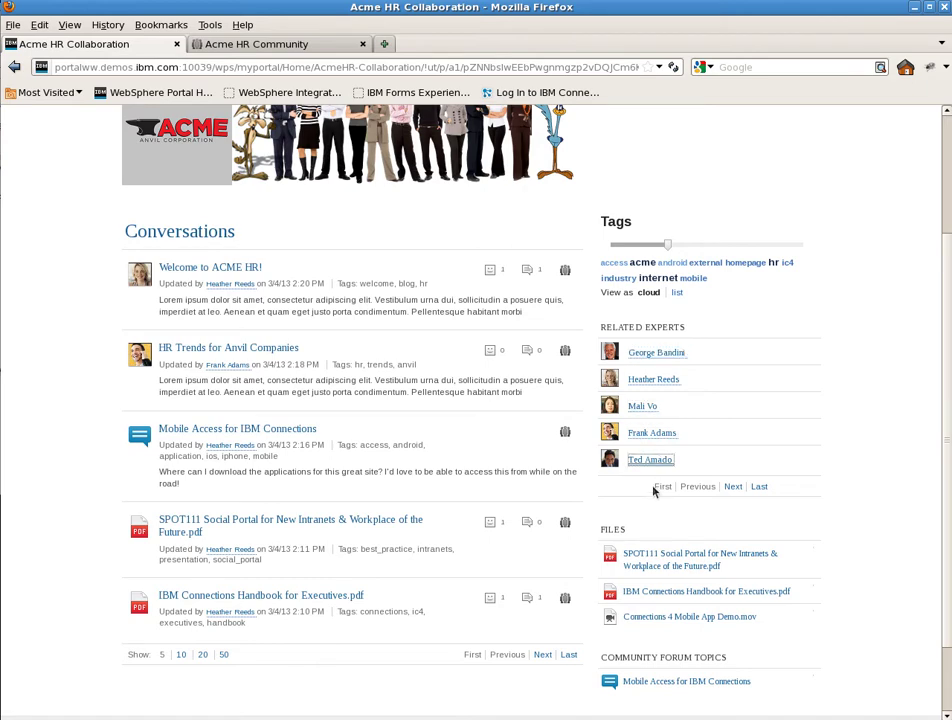
pyautogui.scroll(4, 281, 452)
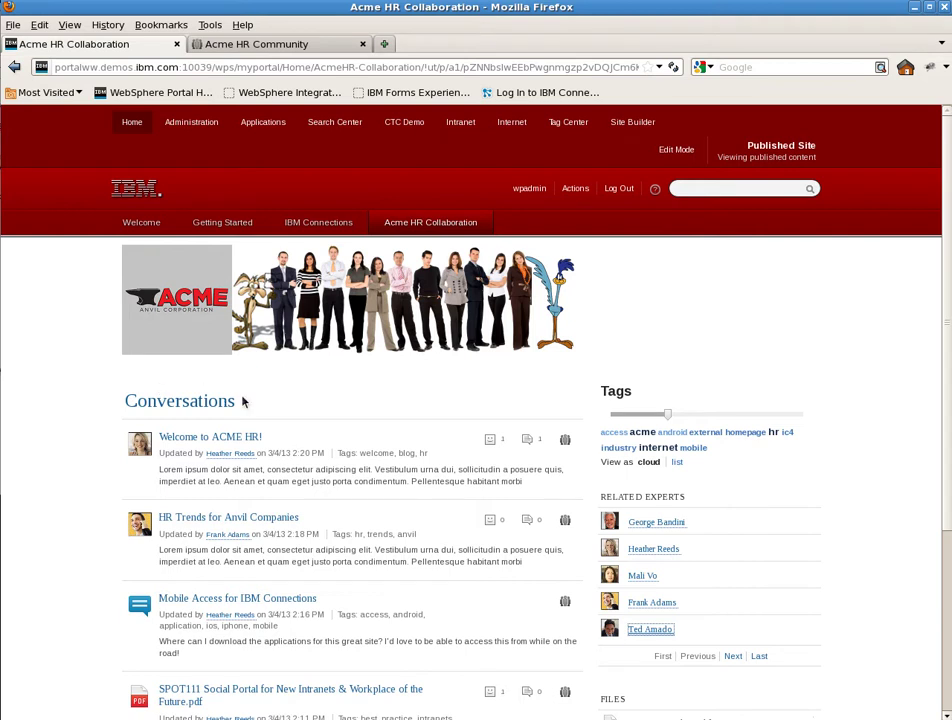
# - In Edit Mode, create a new sibling page named 'Acme HR' with friendly URL Acme-HR
pyautogui.click(689, 152)
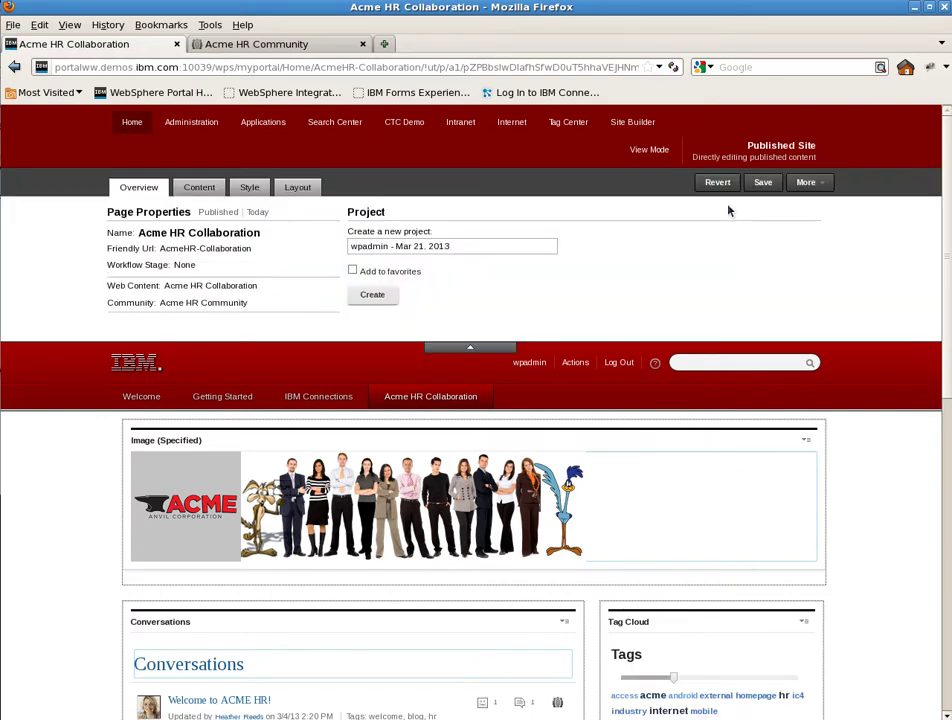
pyautogui.click(824, 190)
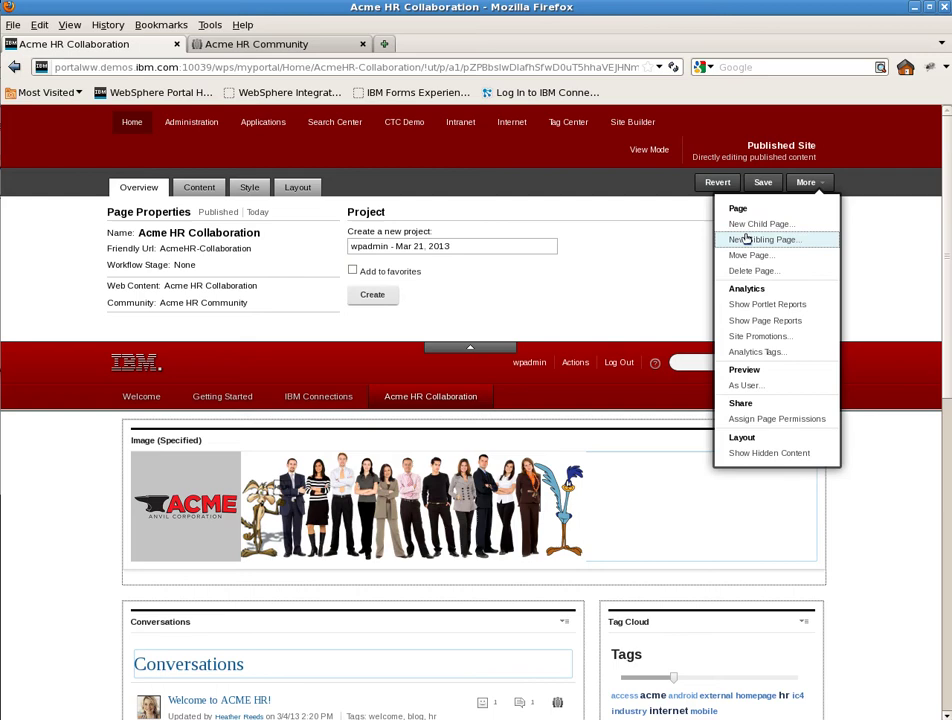
pyautogui.click(747, 241)
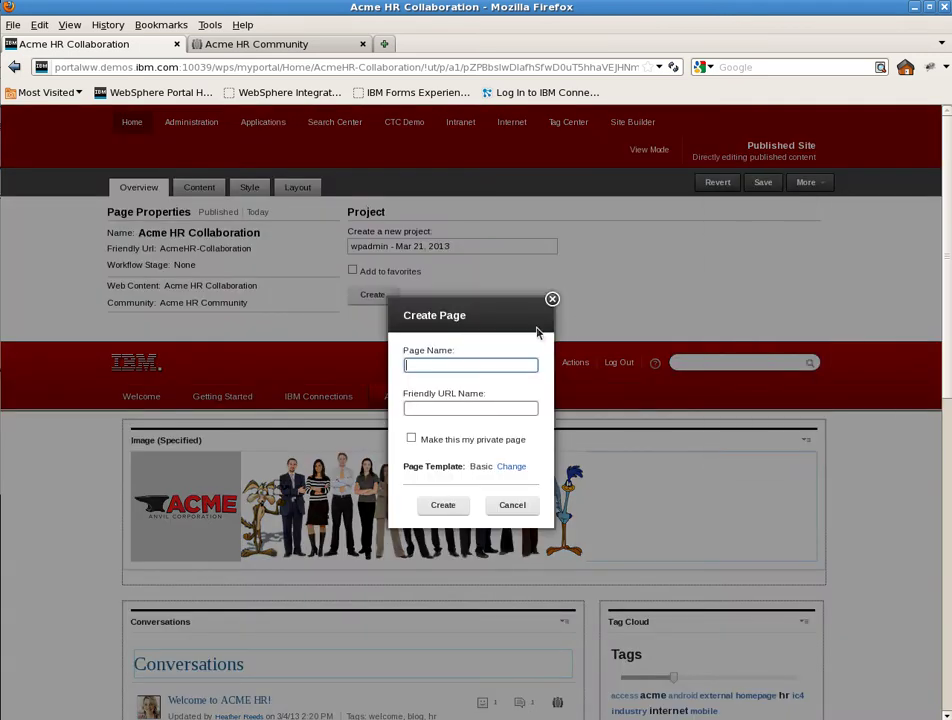
pyautogui.write('Acme HR')
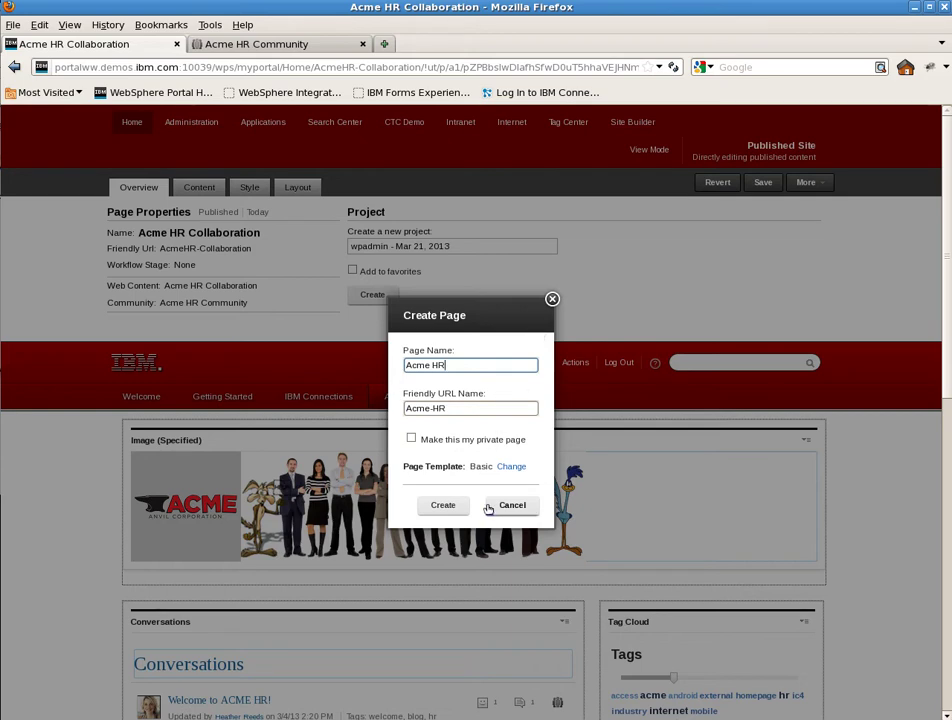
pyautogui.click(445, 505)
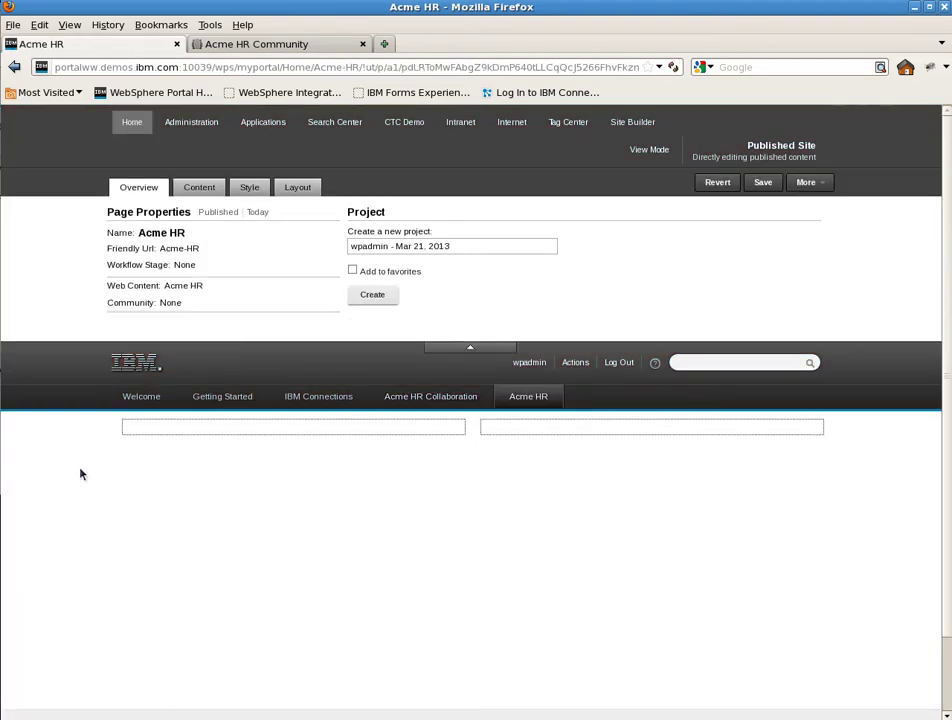
# - Apply the Red style and the Top column 2 column unequal layout to Acme HR, then save
pyautogui.click(248, 189)
pyautogui.click(500, 236)
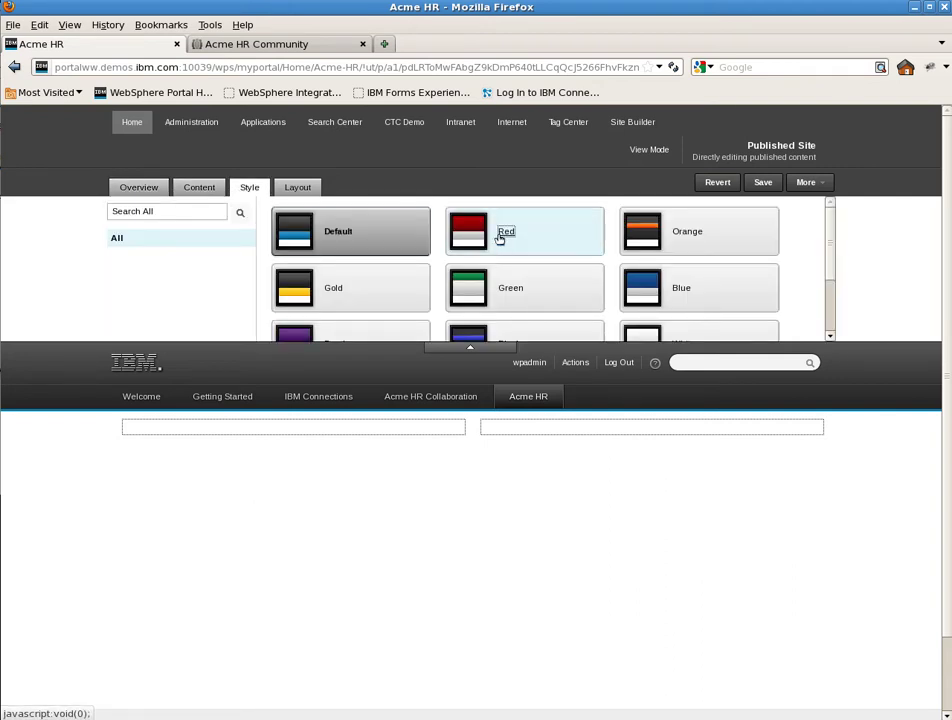
pyautogui.click(290, 189)
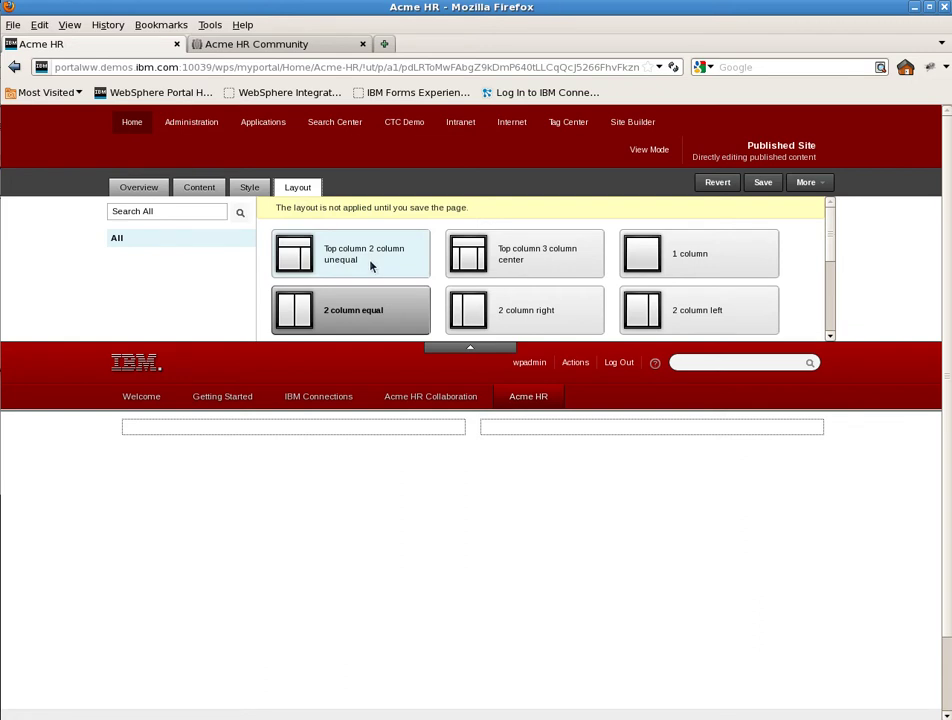
pyautogui.click(370, 265)
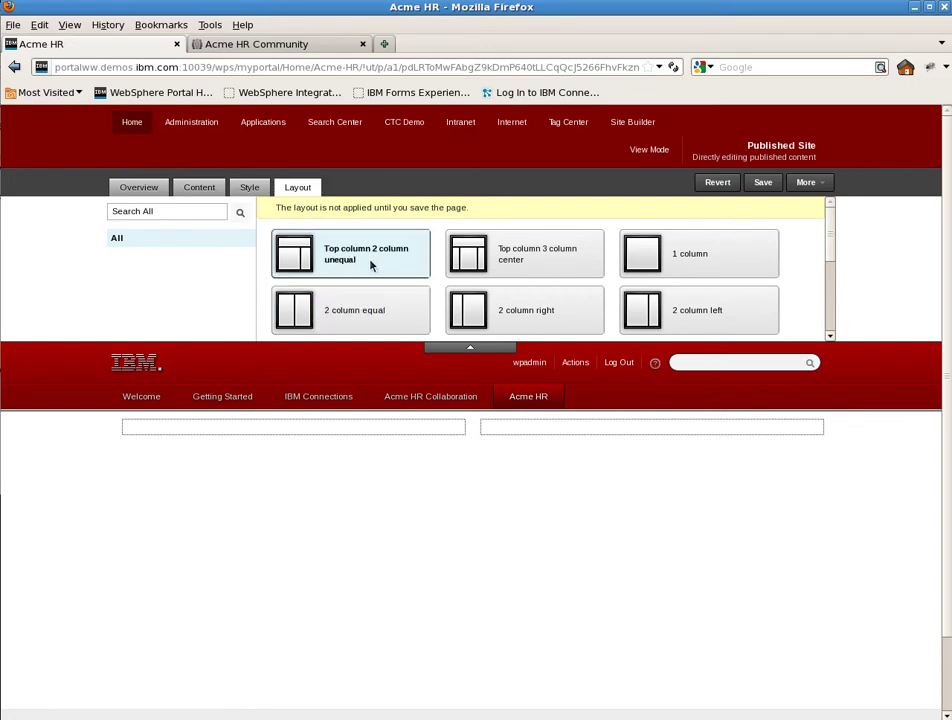
pyautogui.click(760, 184)
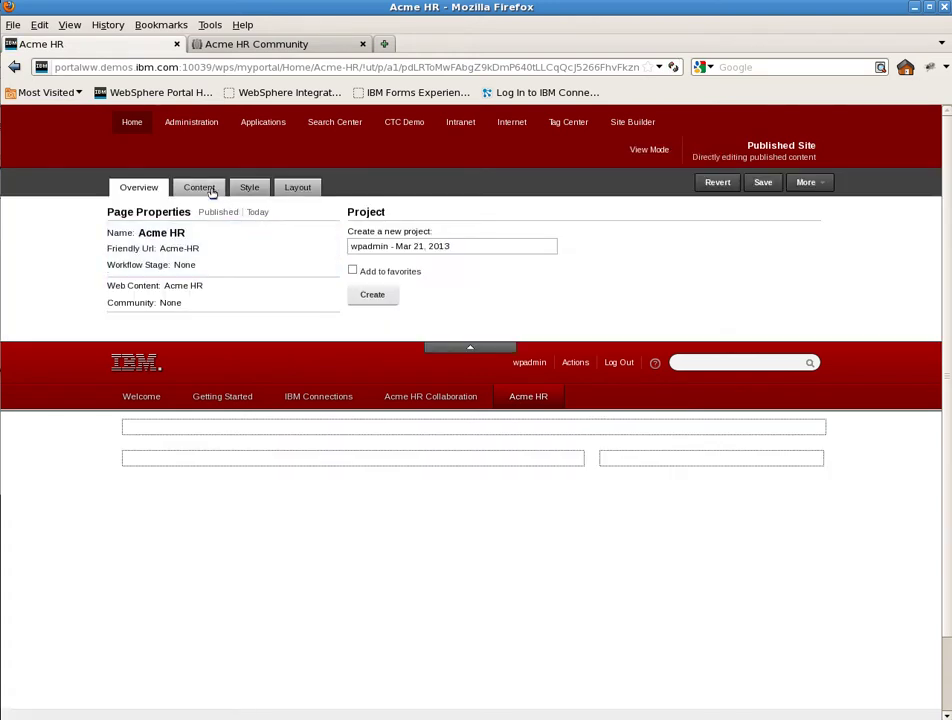
# - Drag List of Community Events from page 2 of Social Content into the left column
pyautogui.click(209, 189)
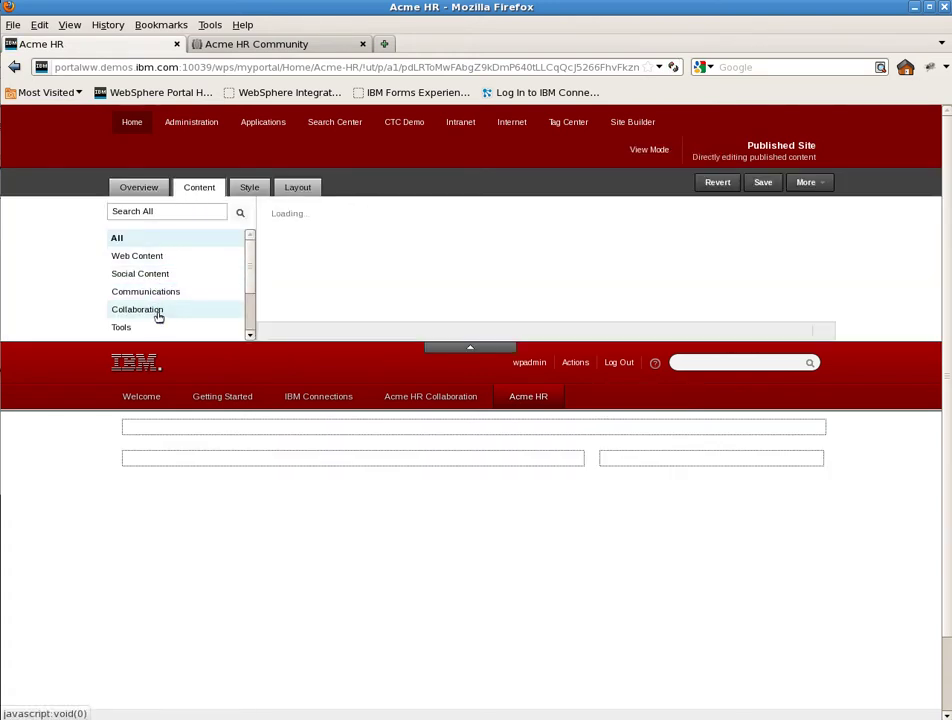
pyautogui.click(156, 280)
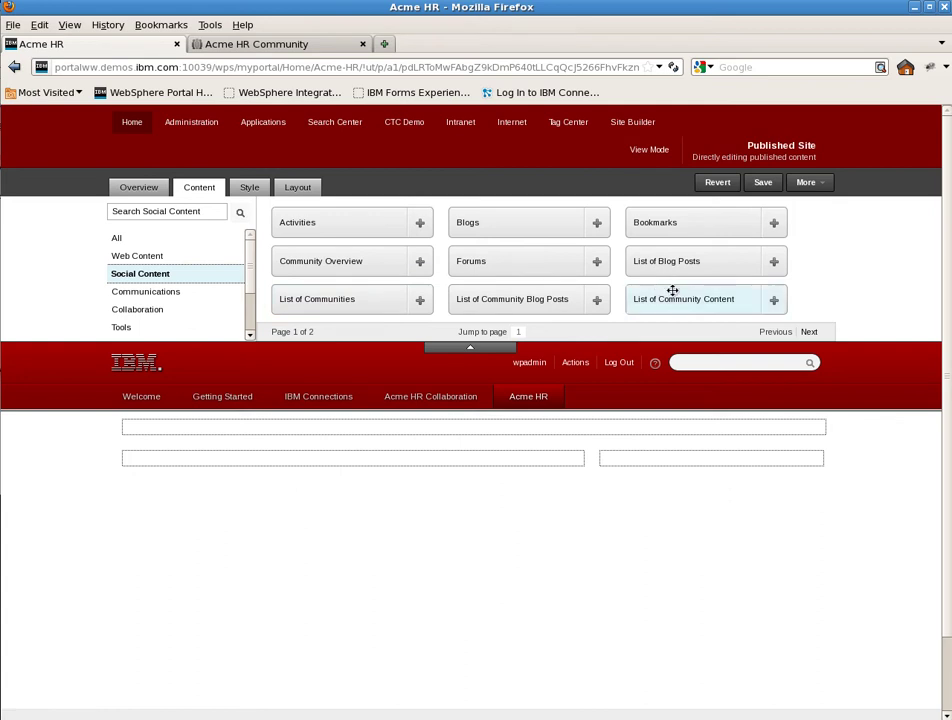
pyautogui.click(807, 331)
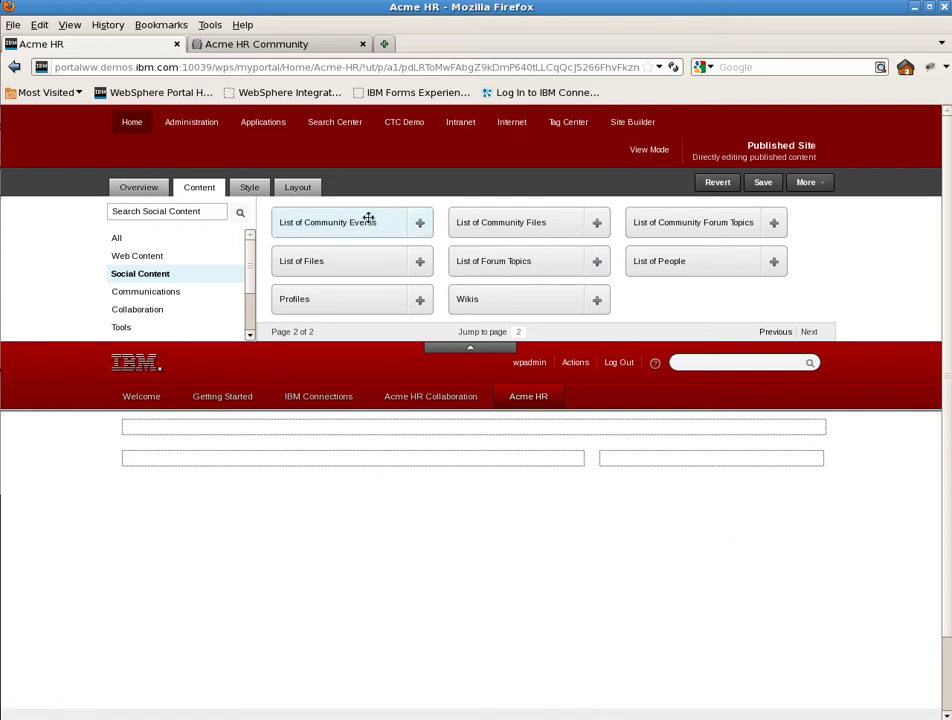
pyautogui.moveTo(383, 227); pyautogui.dragTo(294, 470)
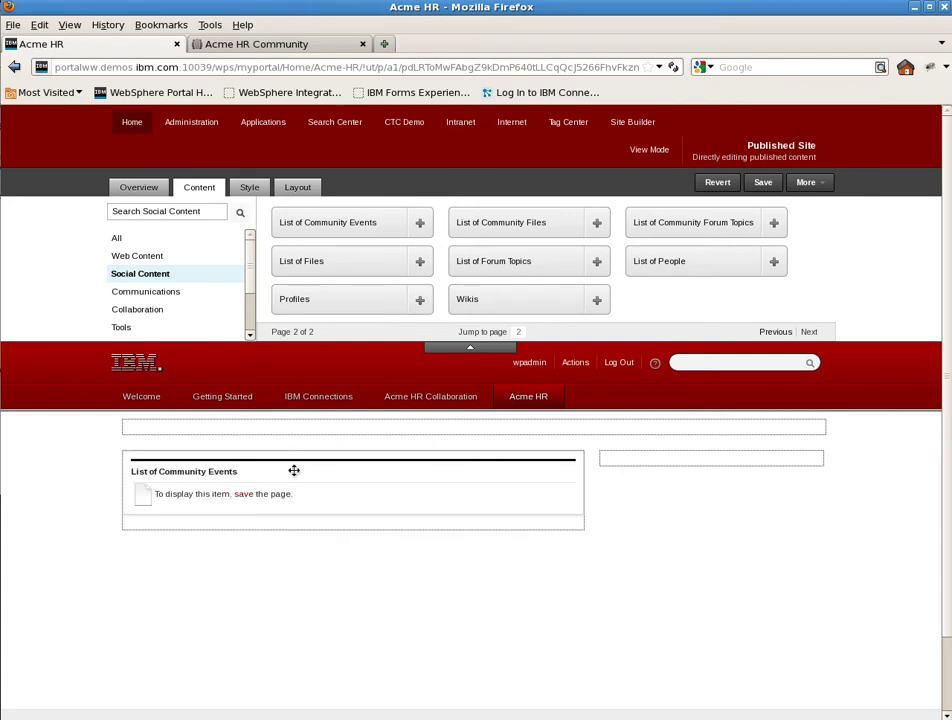
# - Save the page and associate it with Acme HR Community so All Day Retreat events appear
pyautogui.click(243, 494)
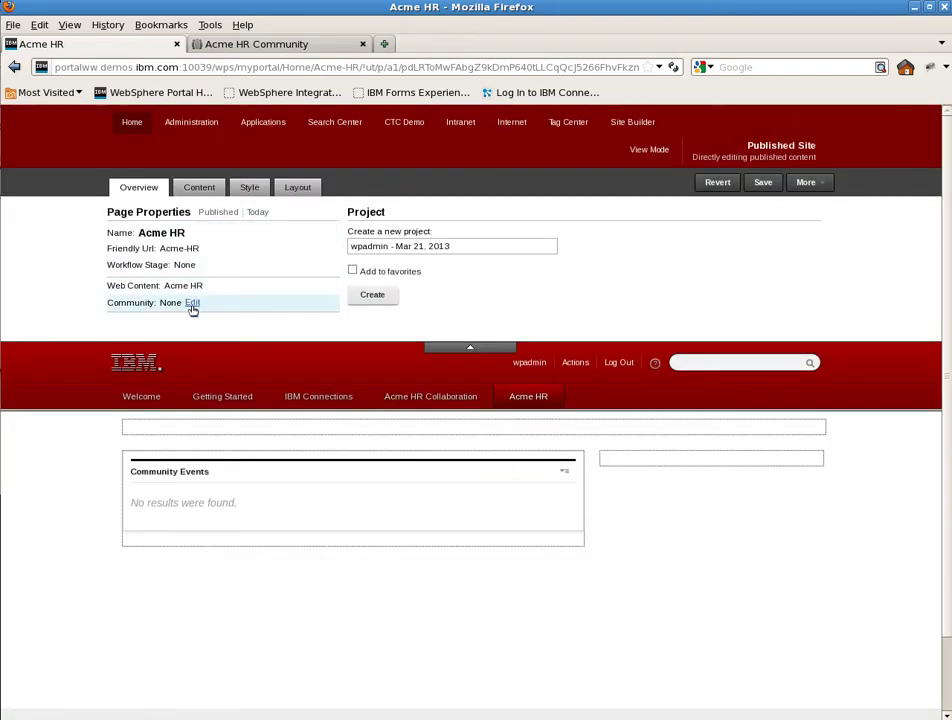
pyautogui.click(193, 304)
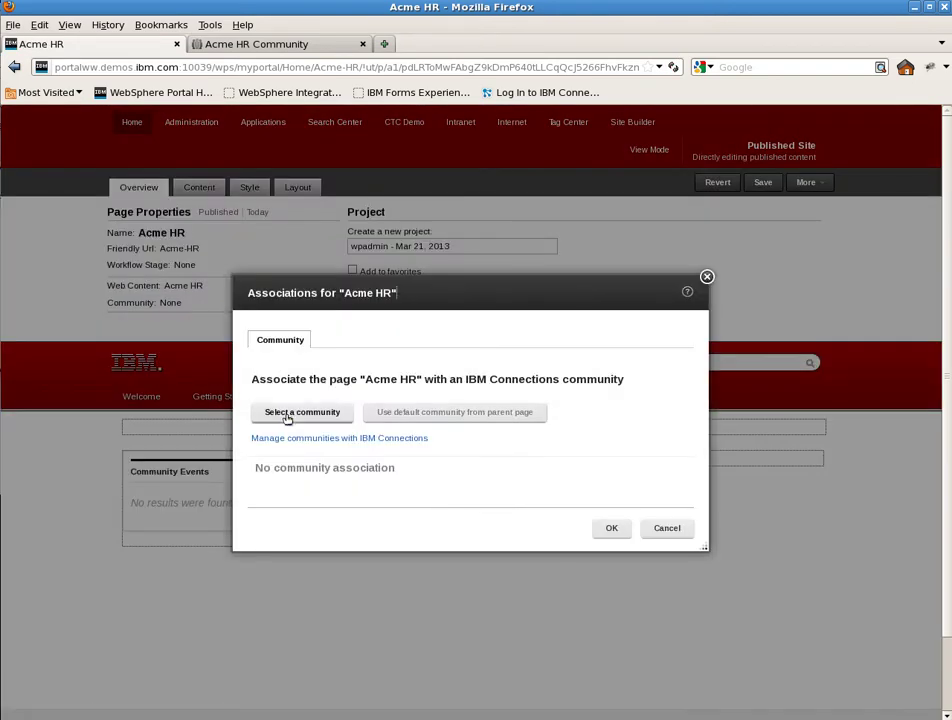
pyautogui.click(287, 416)
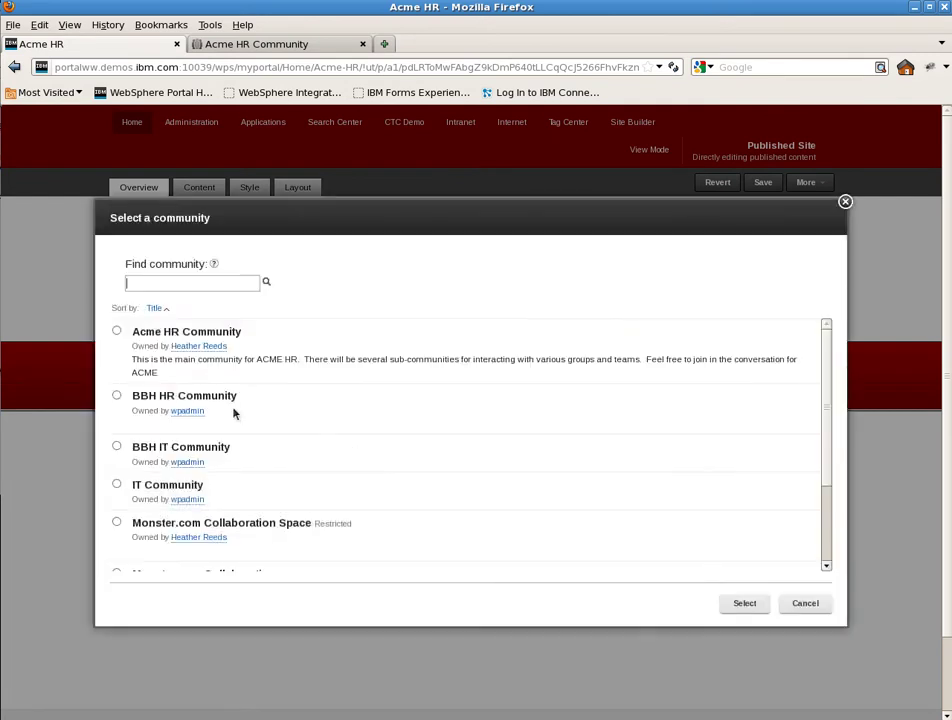
pyautogui.click(117, 333)
pyautogui.scroll(-2, 157, 402)
pyautogui.scroll(2, 157, 402)
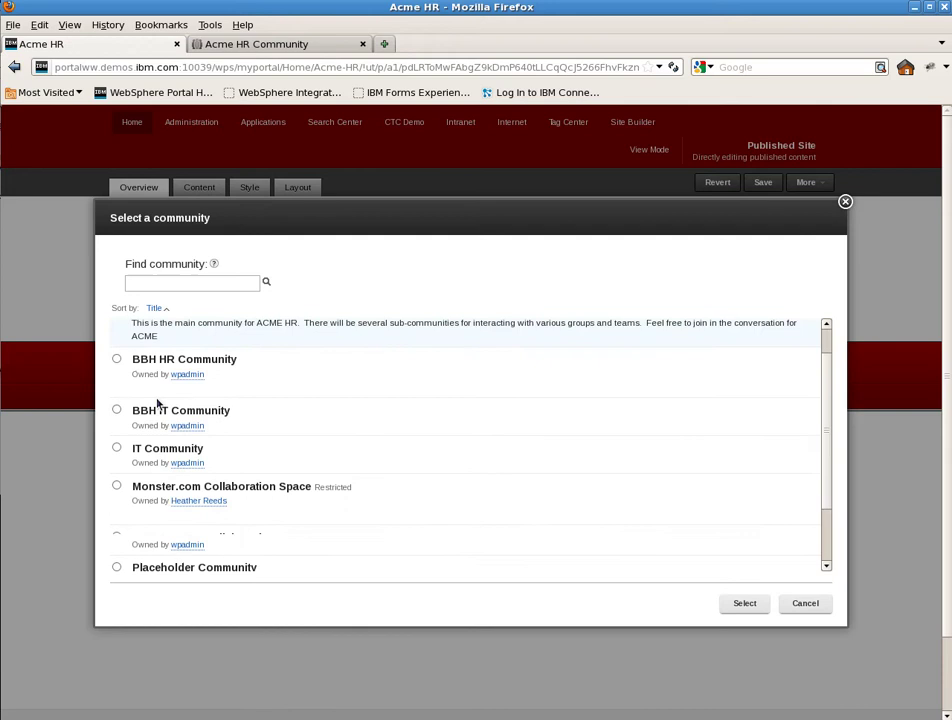
pyautogui.click(738, 604)
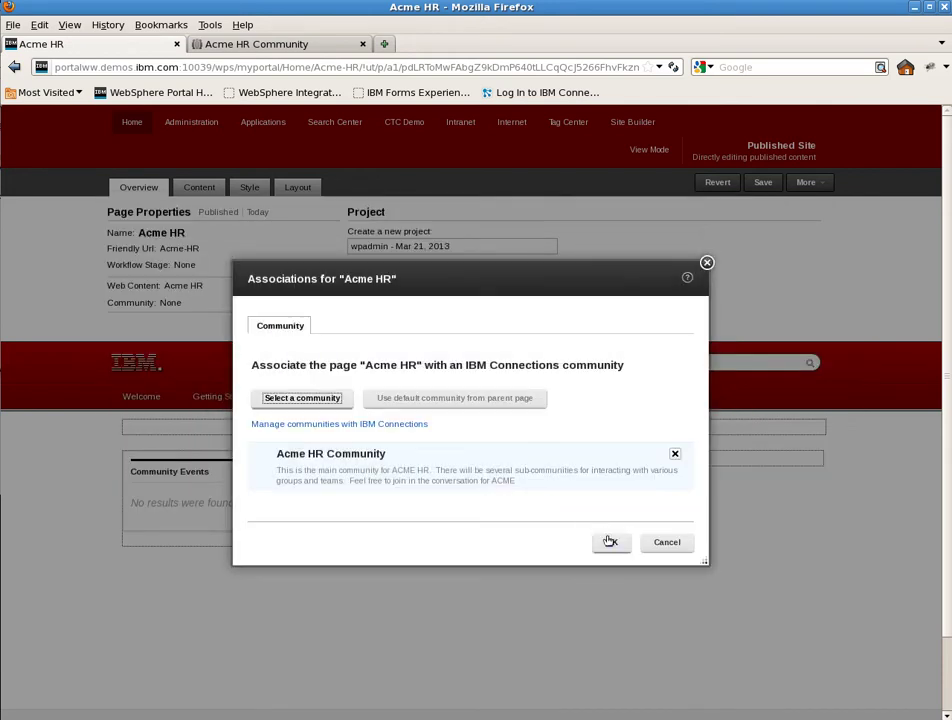
pyautogui.click(609, 542)
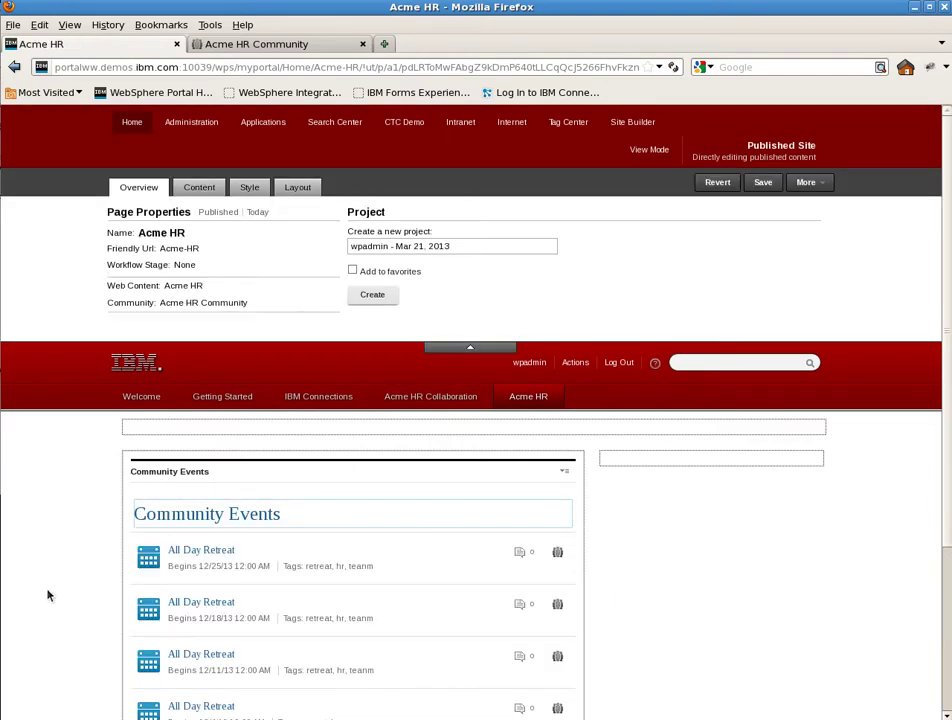
pyautogui.scroll(-4, 47, 595)
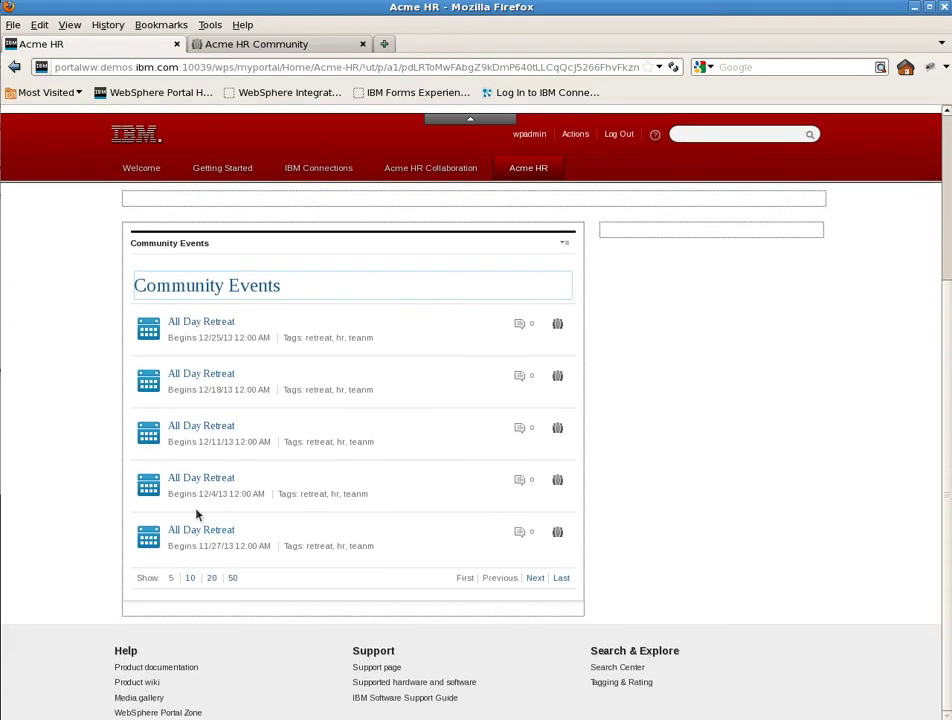
pyautogui.scroll(4, 68, 497)
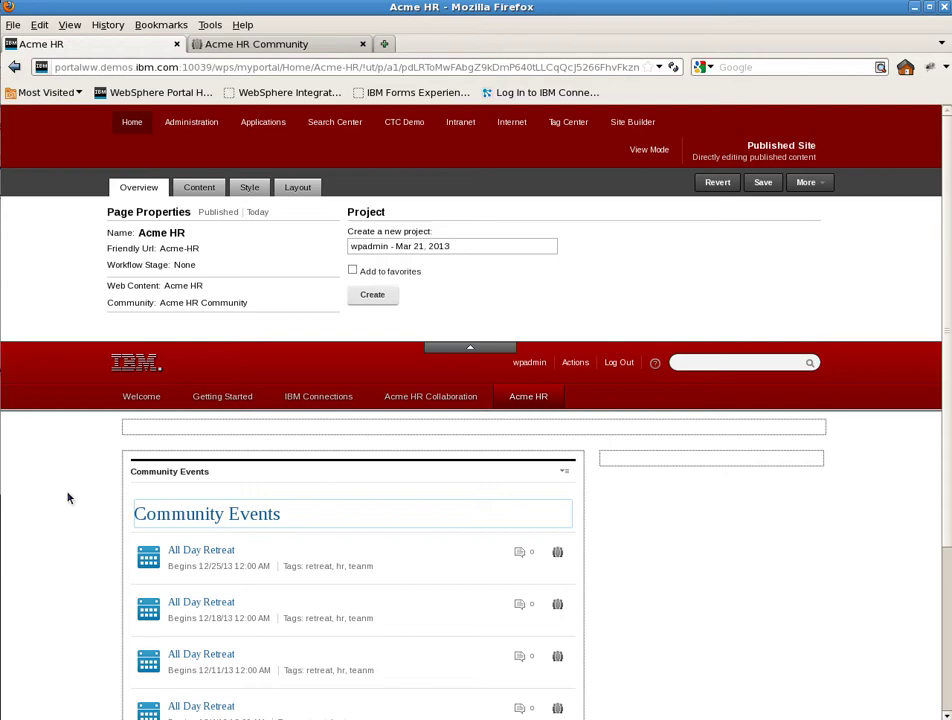
# - Drop a List of Community Content portlet into the left column and drag Community Events to the right
pyautogui.click(206, 187)
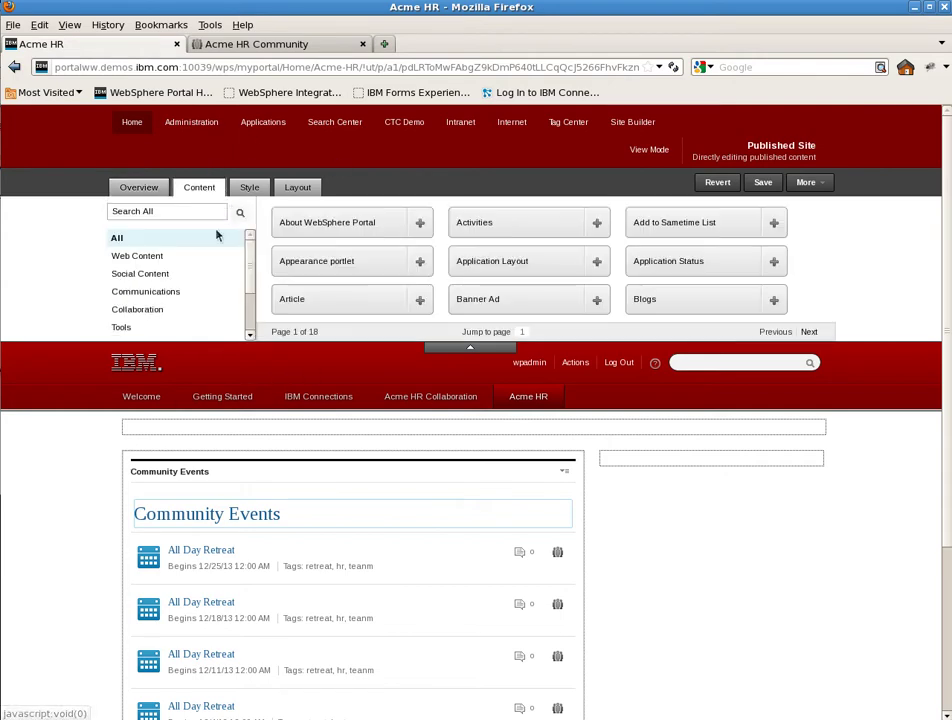
pyautogui.click(168, 274)
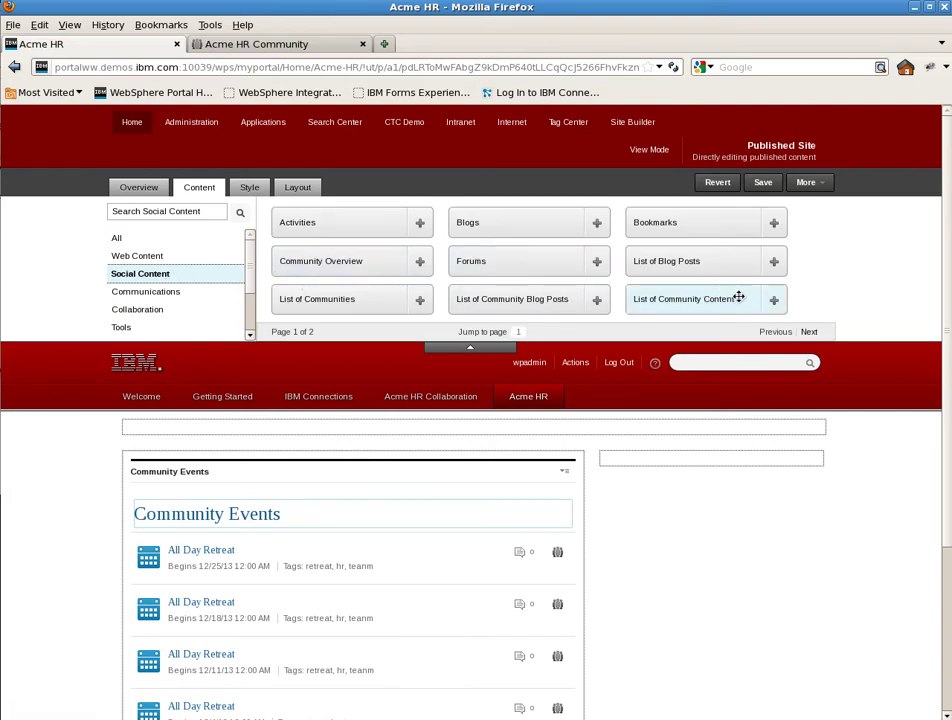
pyautogui.moveTo(735, 300); pyautogui.dragTo(336, 491)
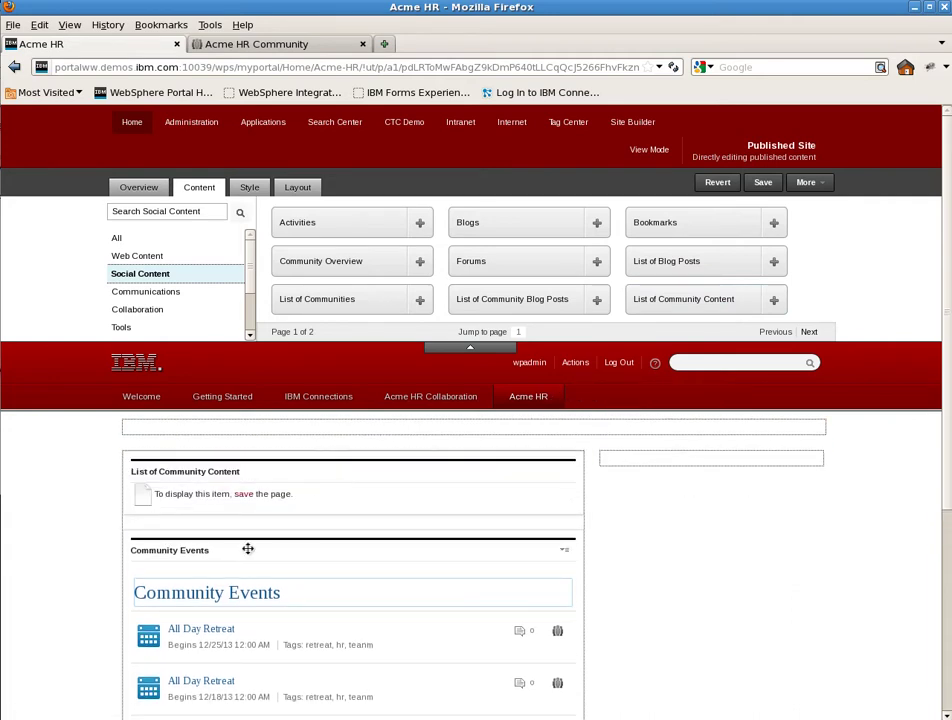
pyautogui.moveTo(247, 555); pyautogui.dragTo(658, 462)
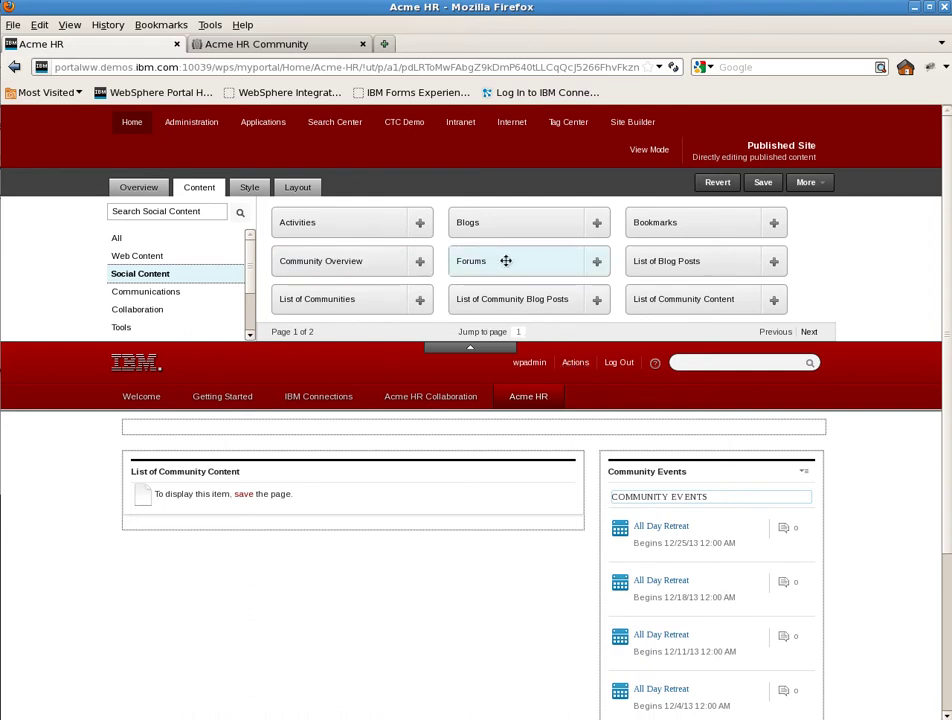
# - Retitle the Community Content portlet heading to 'Conversations' and save it
pyautogui.click(806, 332)
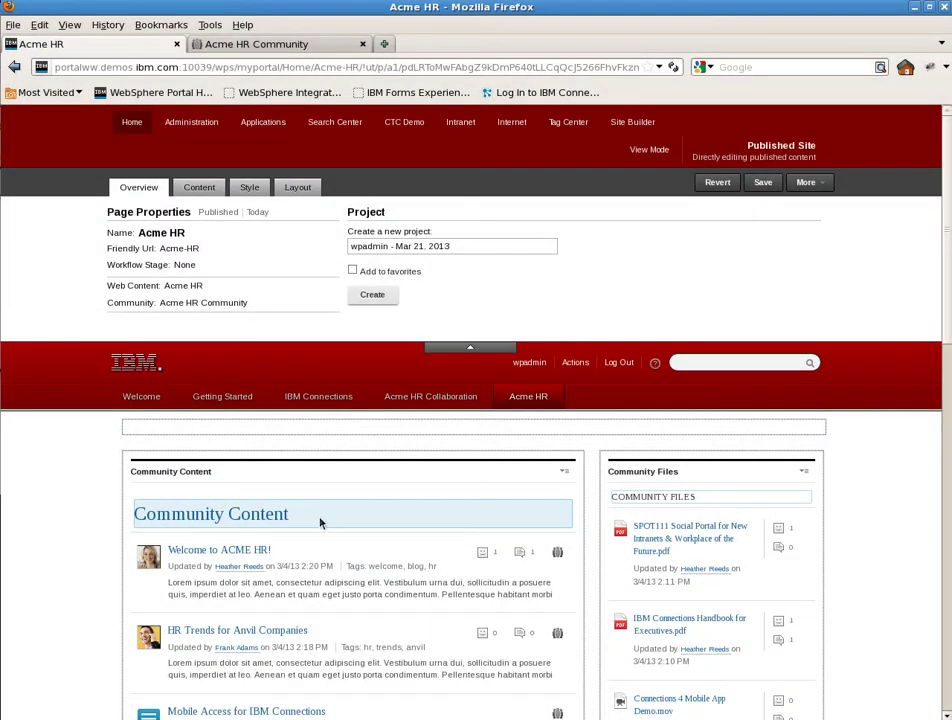
pyautogui.moveTo(320, 522)
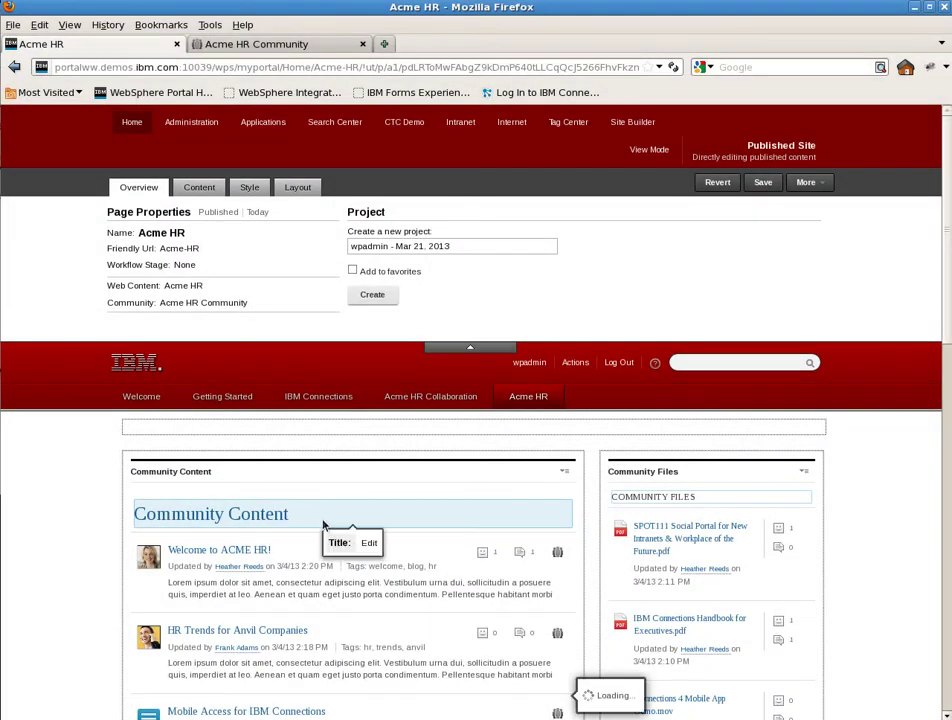
pyautogui.click(369, 543)
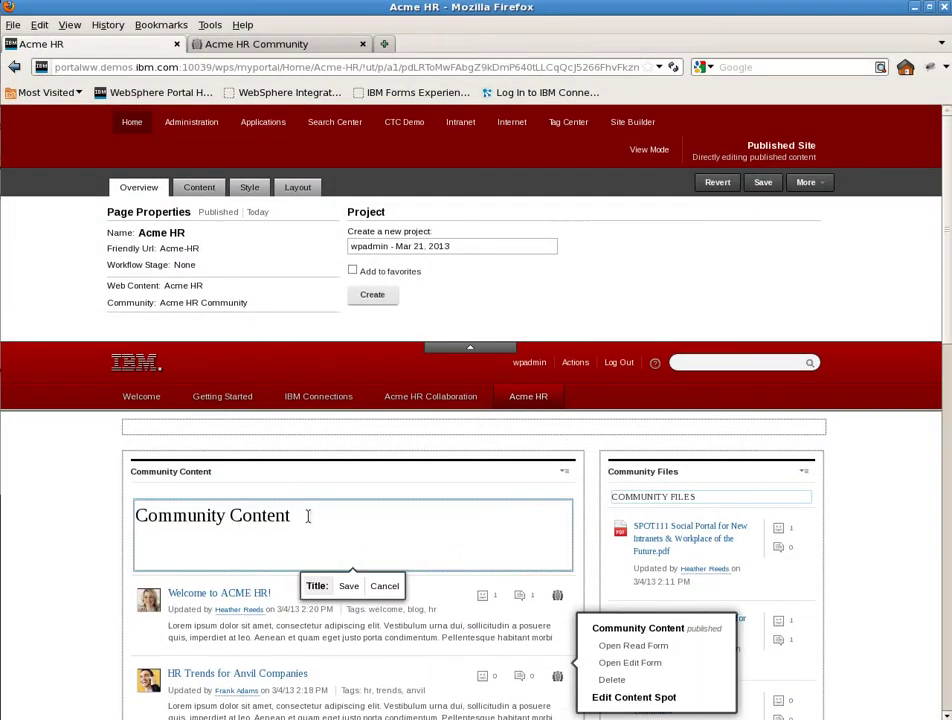
pyautogui.moveTo(308, 514); pyautogui.dragTo(70, 514)
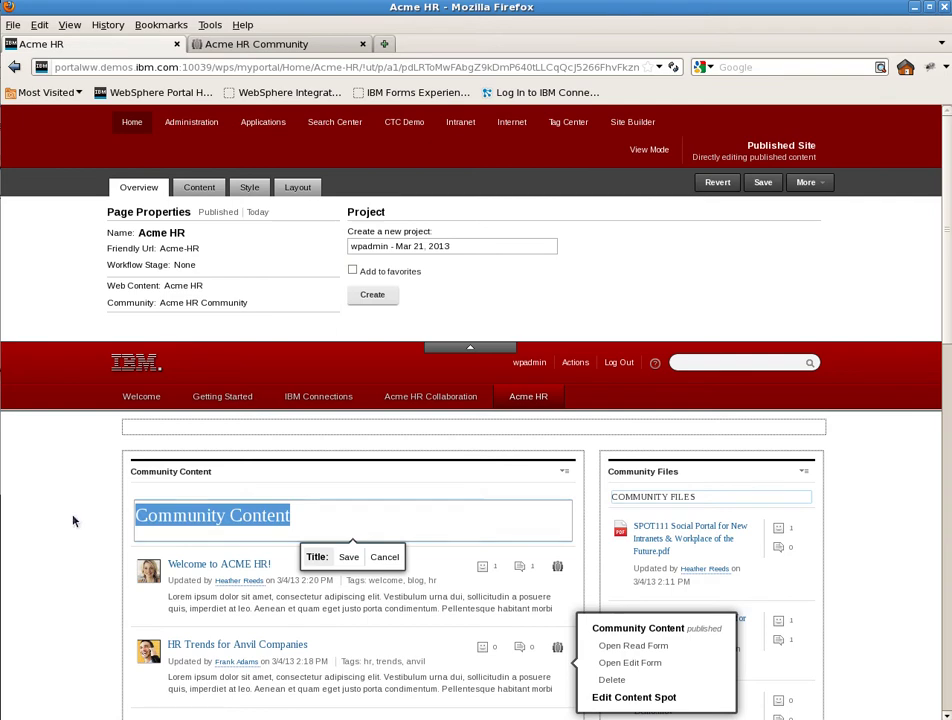
pyautogui.write('Conversation')
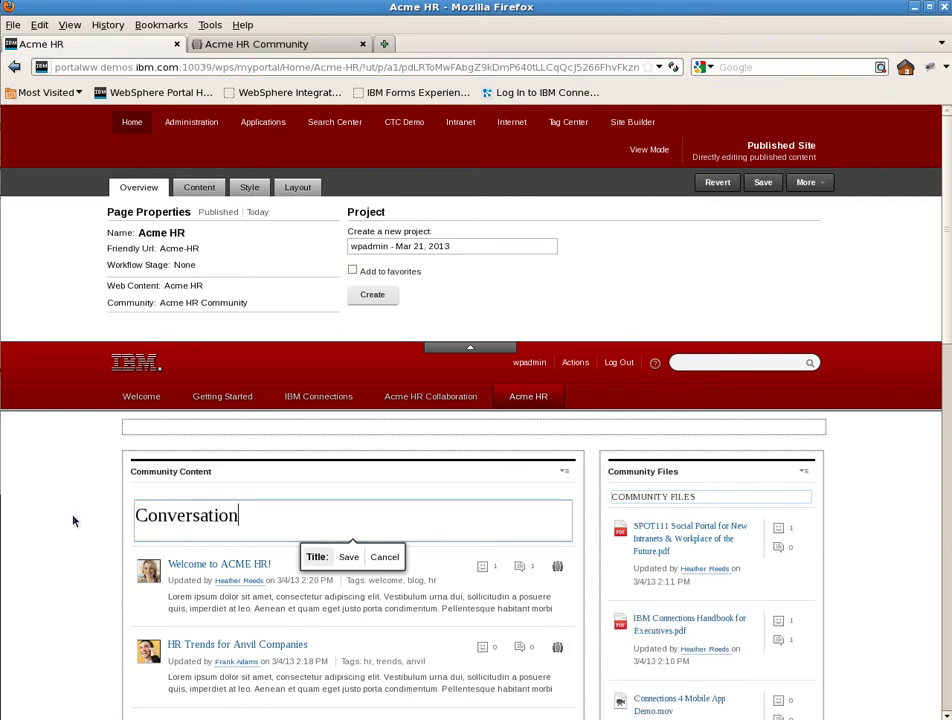
pyautogui.write('s')
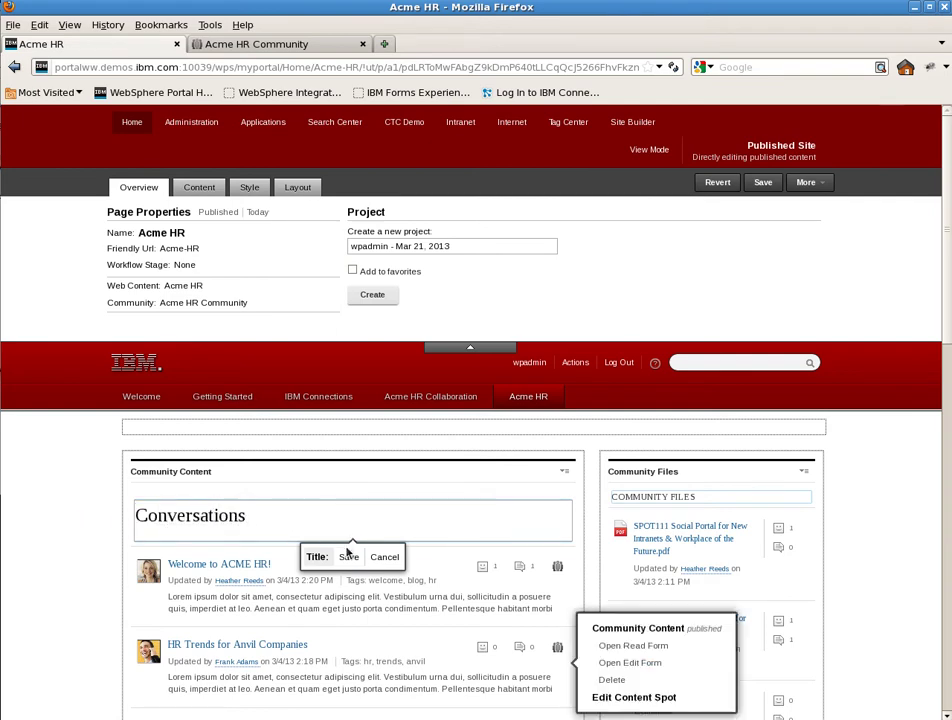
pyautogui.click(348, 557)
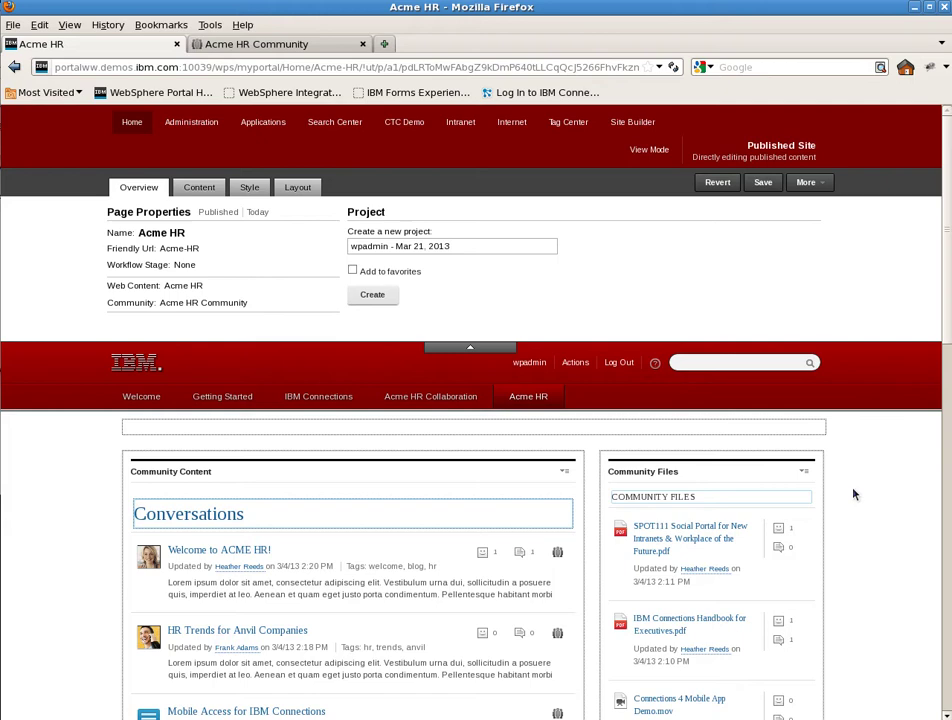
pyautogui.scroll(-5, 855, 496)
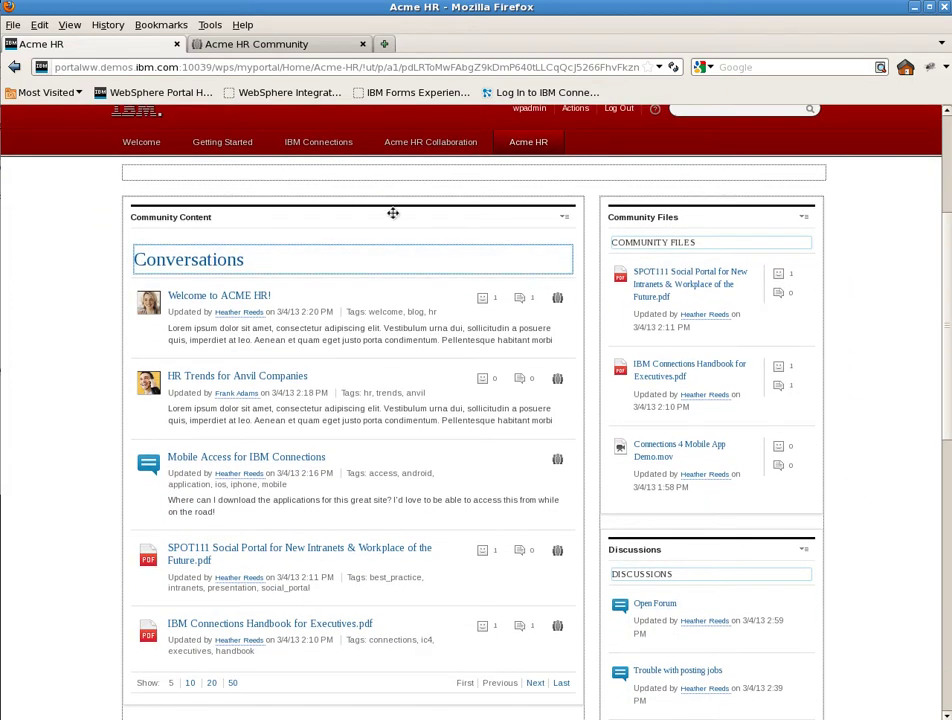
pyautogui.moveTo(393, 213); pyautogui.dragTo(636, 212)
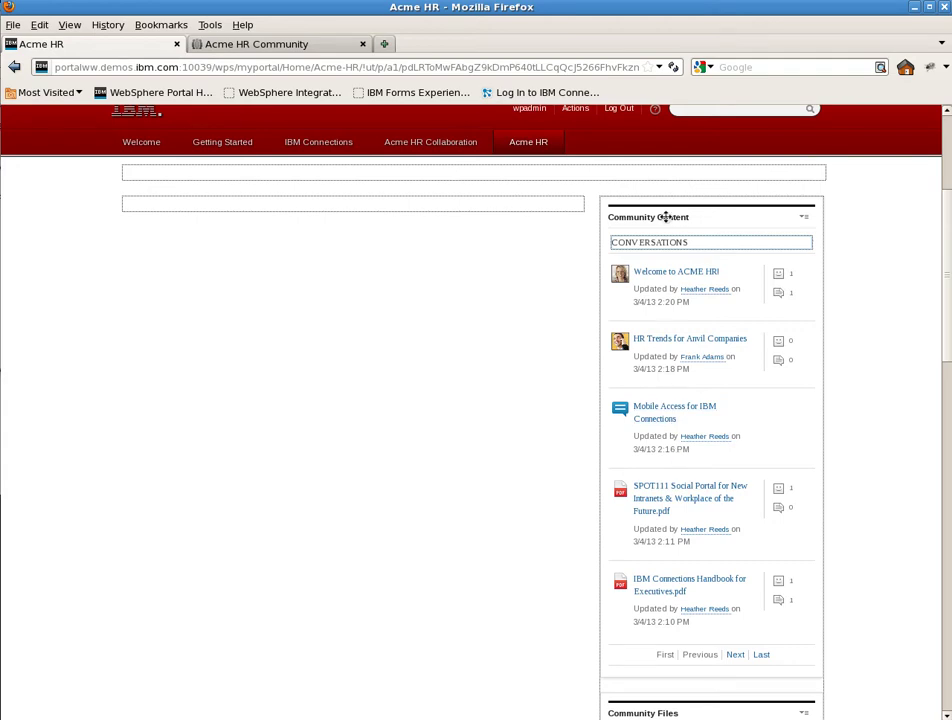
pyautogui.moveTo(566, 222); pyautogui.dragTo(584, 191)
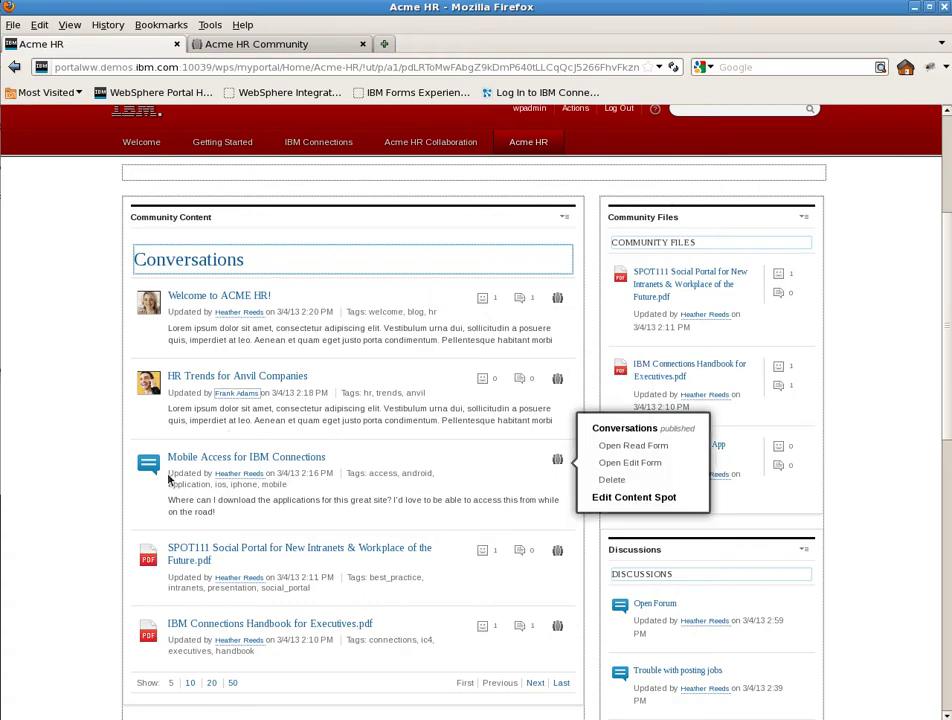
# - Place a List of People portlet from Social Content page 2 above Community Files and save
pyautogui.scroll(4, 493, 229)
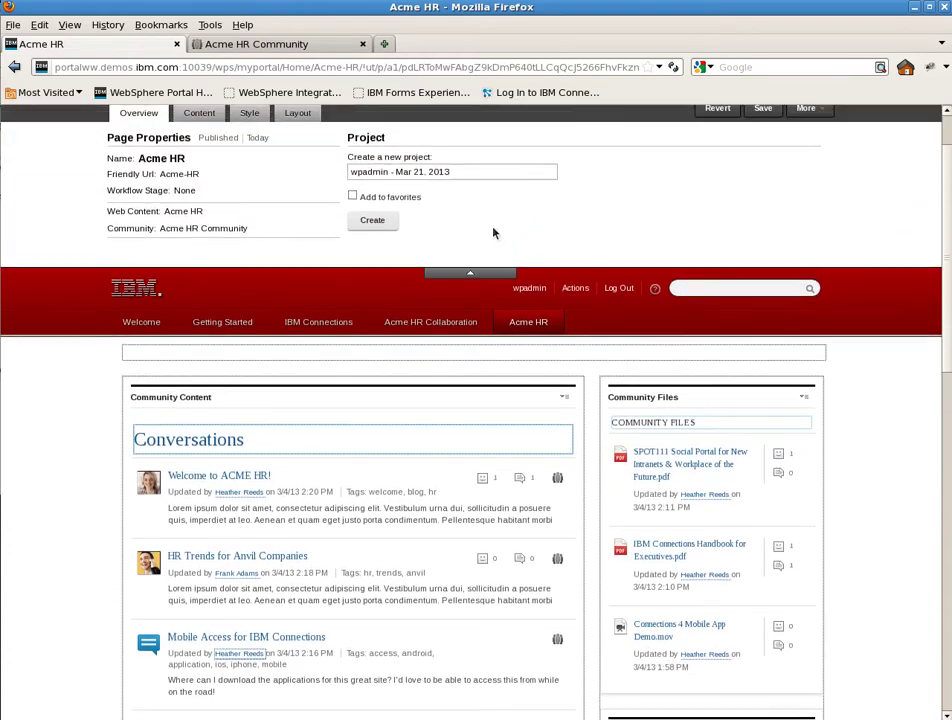
pyautogui.scroll(2, 470, 232)
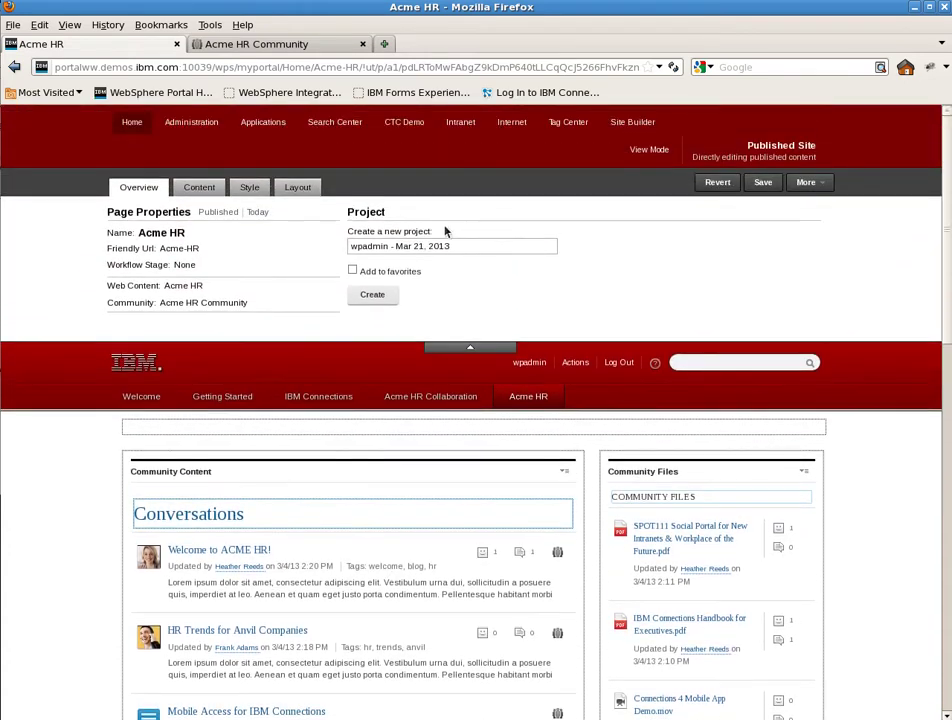
pyautogui.rightClick(213, 197)
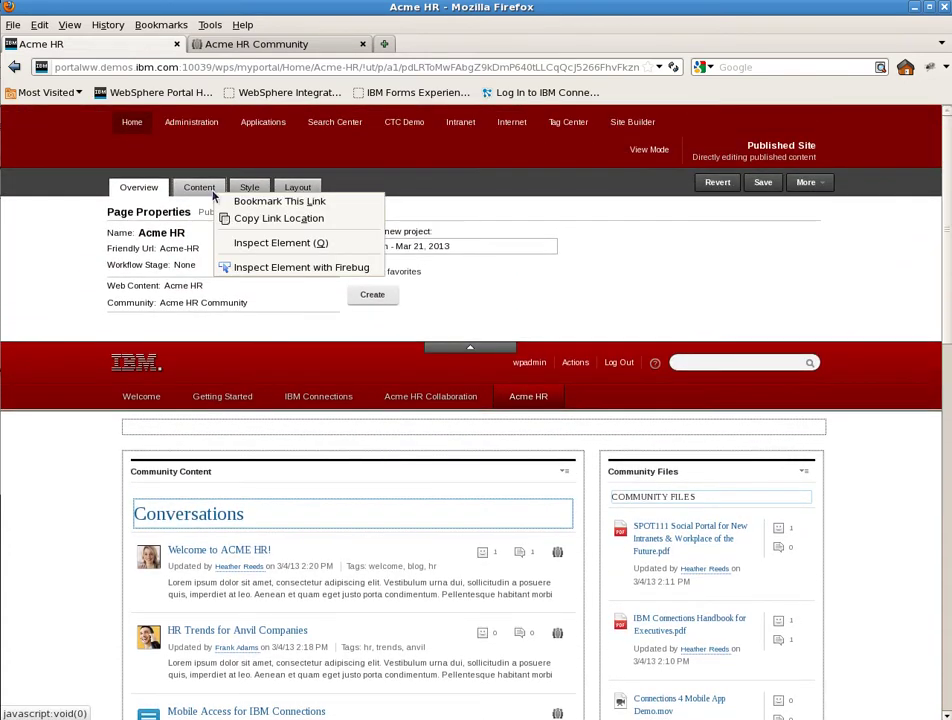
pyautogui.click(199, 188)
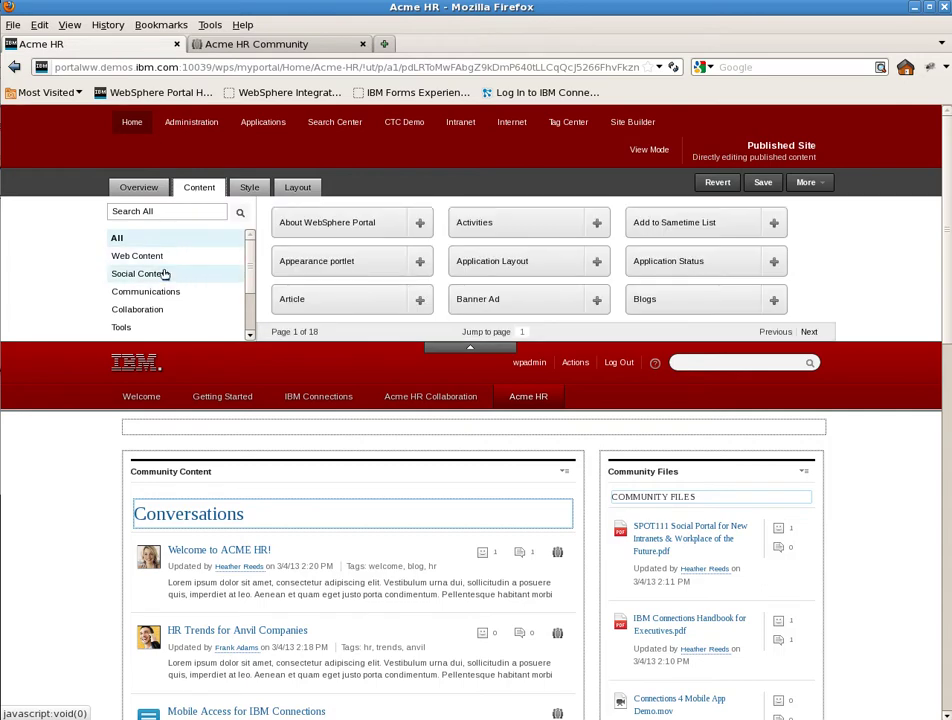
pyautogui.click(162, 274)
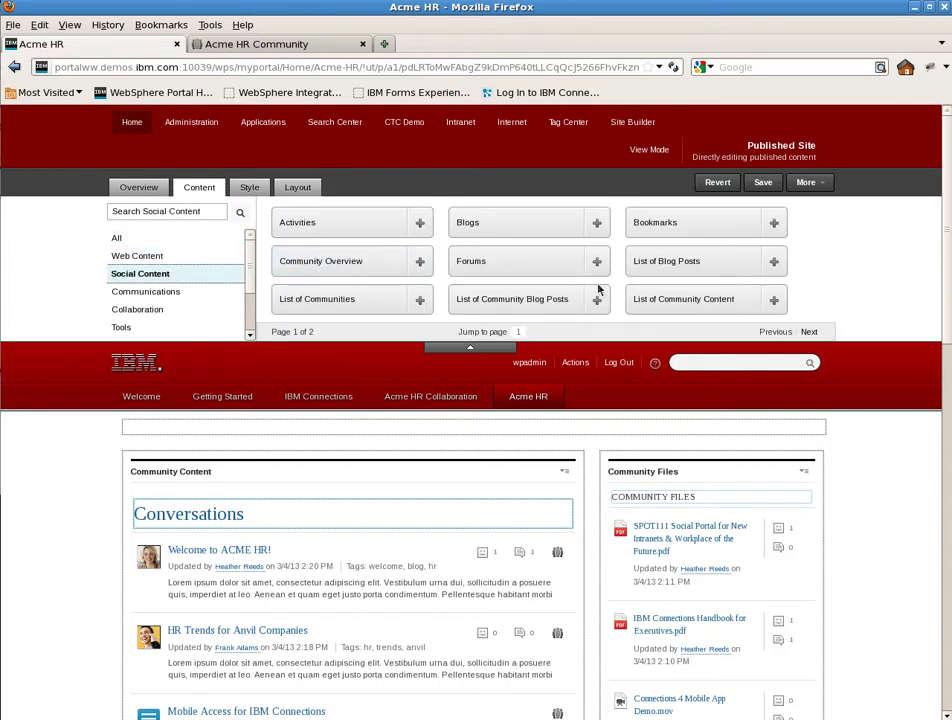
pyautogui.click(808, 331)
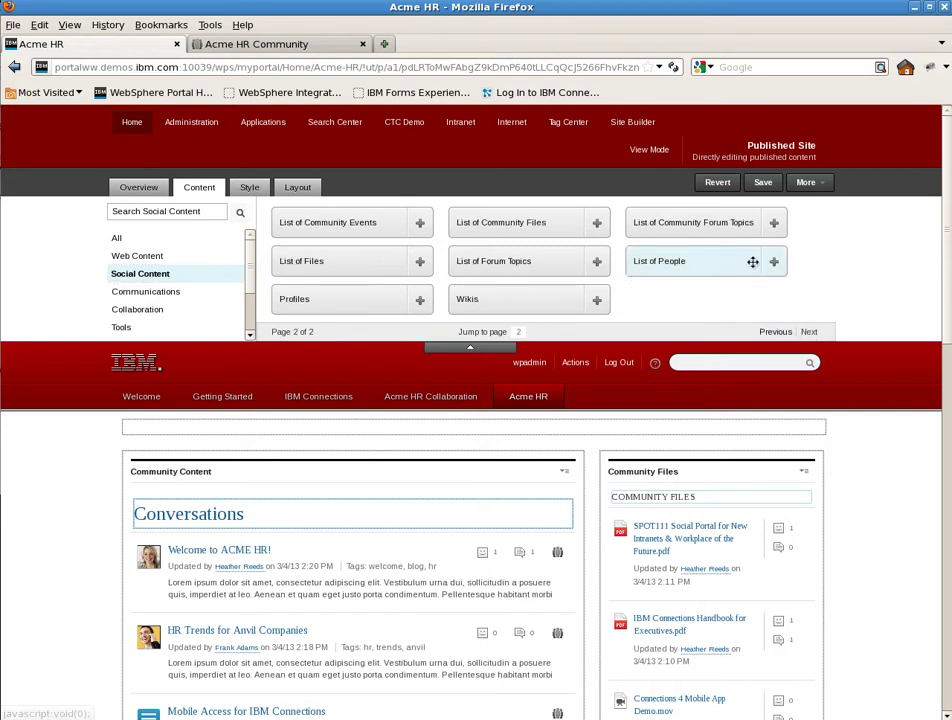
pyautogui.moveTo(747, 261); pyautogui.dragTo(619, 476)
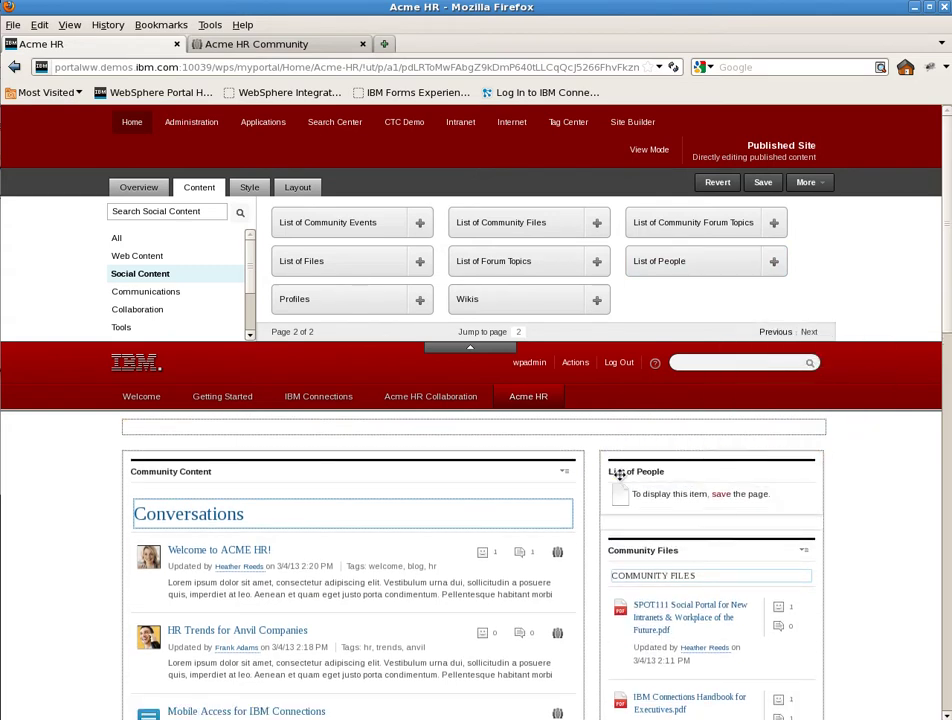
pyautogui.scroll(-2, 620, 476)
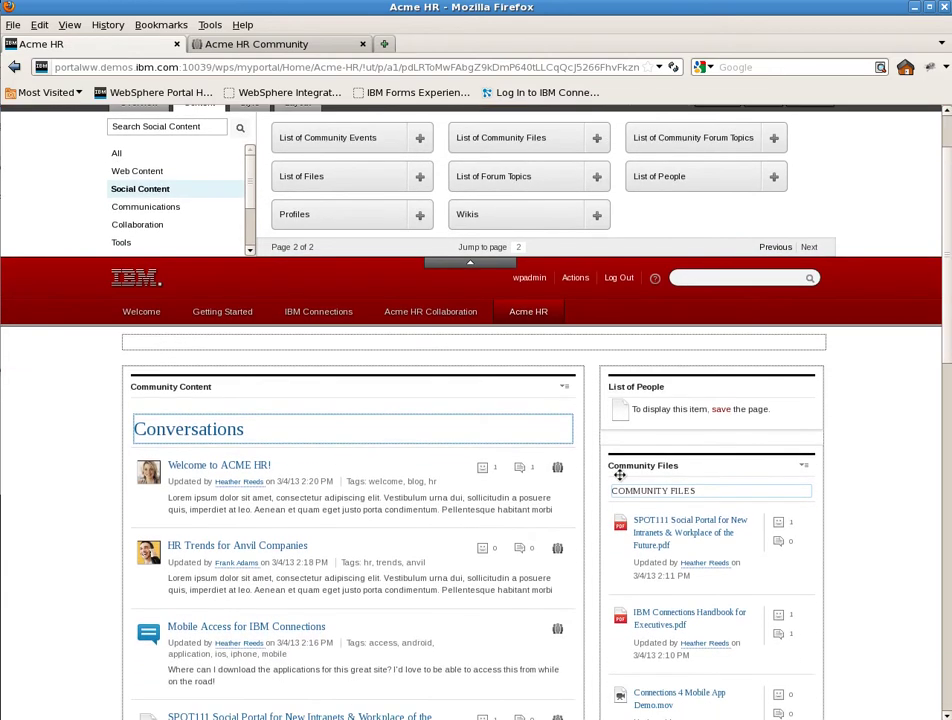
pyautogui.click(718, 412)
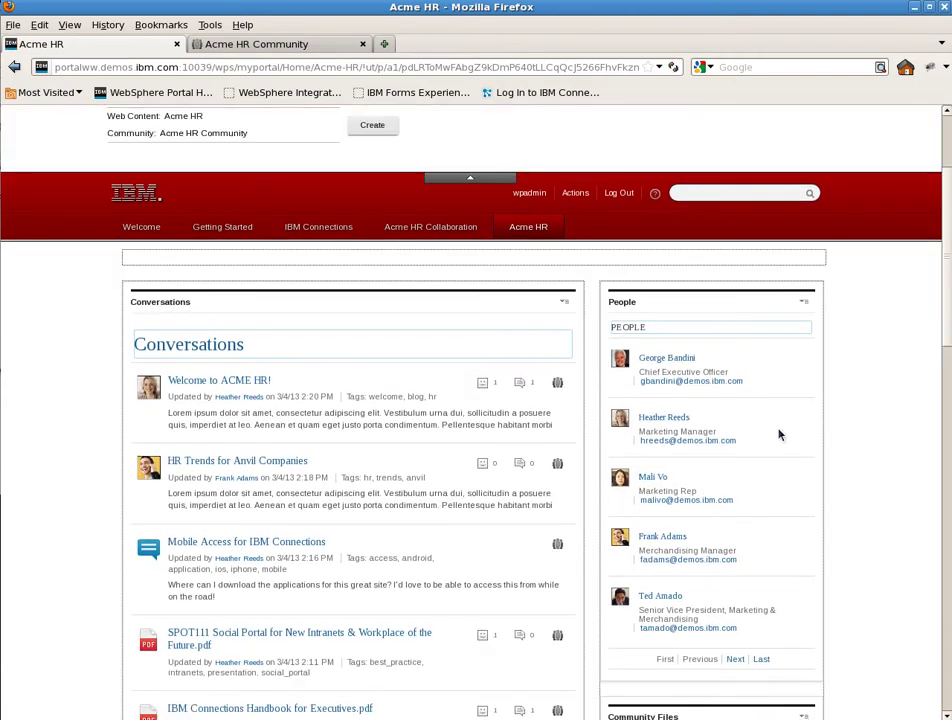
# - In the People list's edit form, rename it and set its display title to Related Experts
pyautogui.click(771, 492)
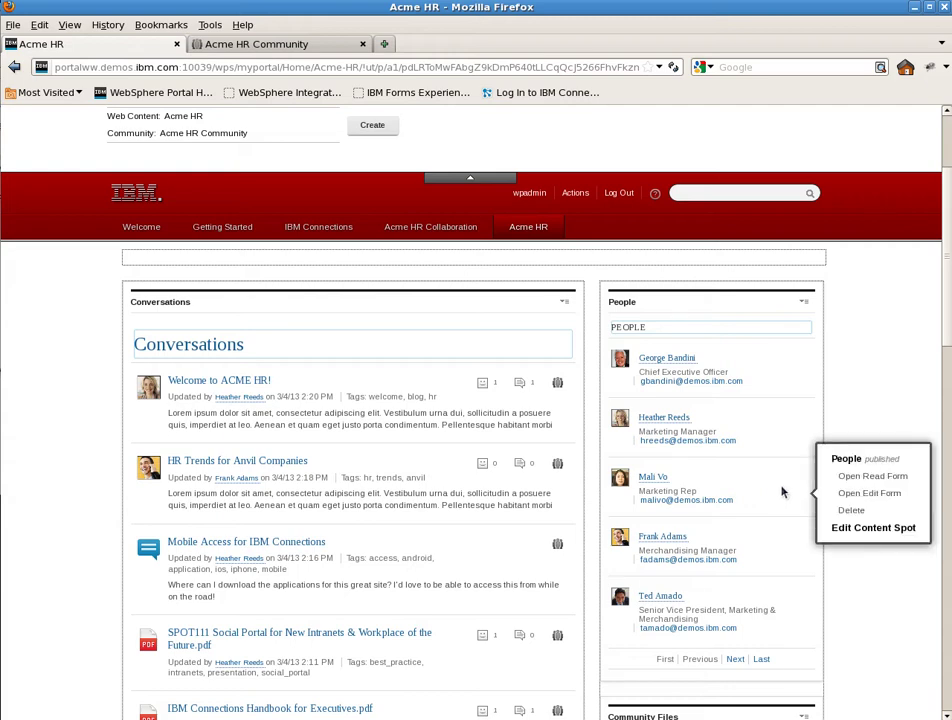
pyautogui.click(845, 494)
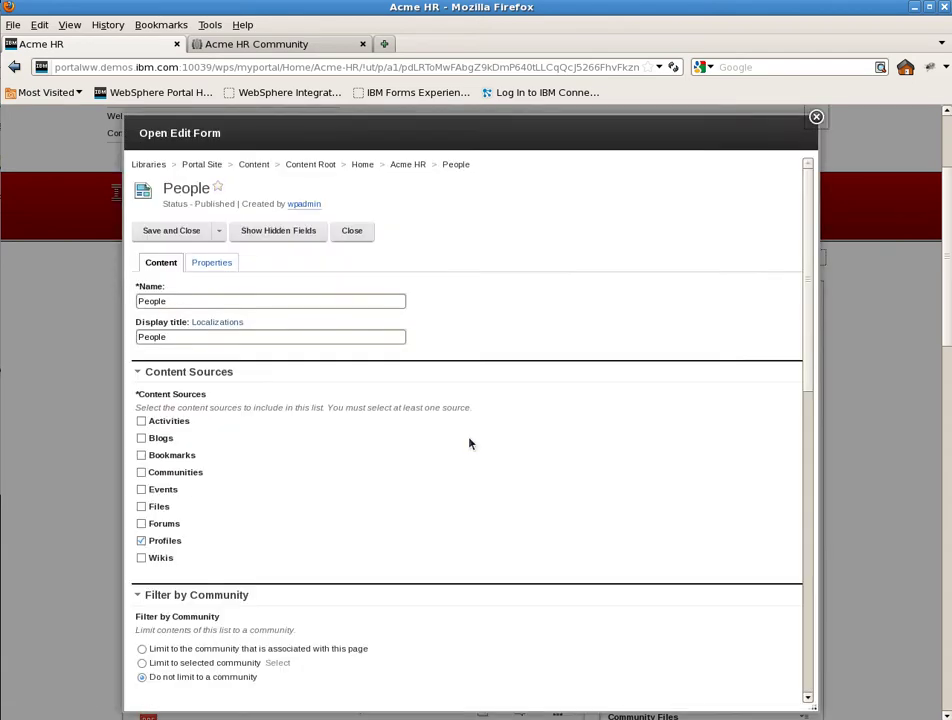
pyautogui.doubleClick(151, 302)
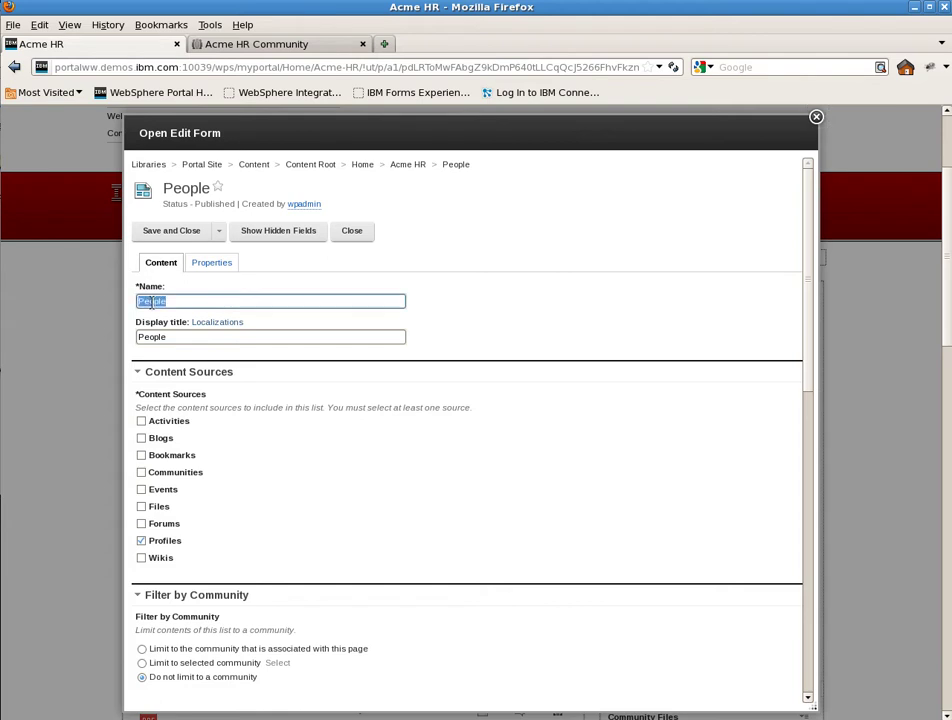
pyautogui.write('Related')
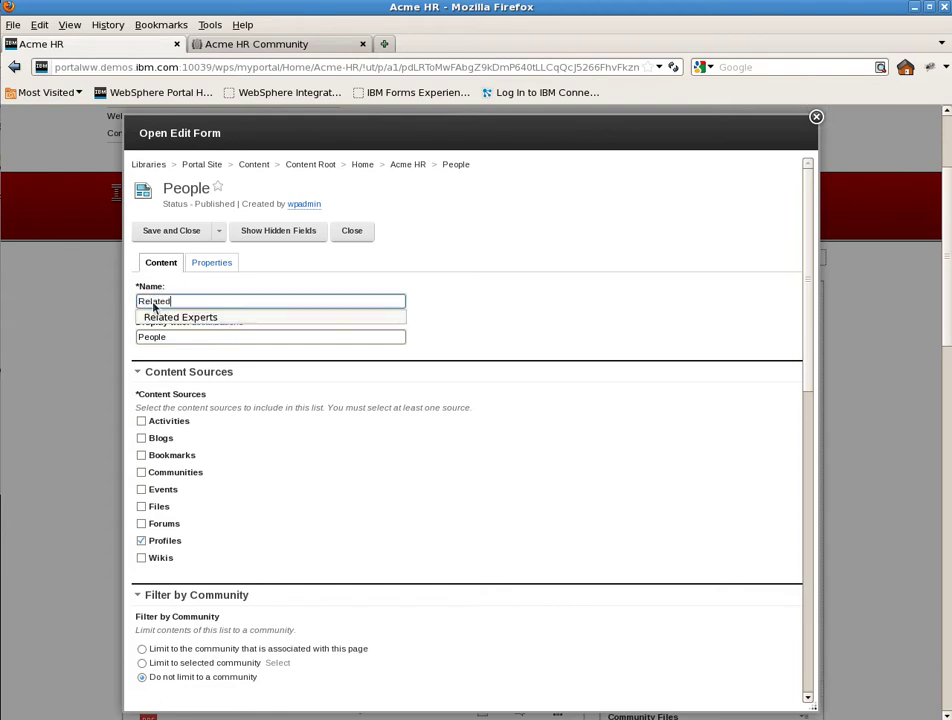
pyautogui.press('Down')
pyautogui.write('ed')
pyautogui.press('Return')
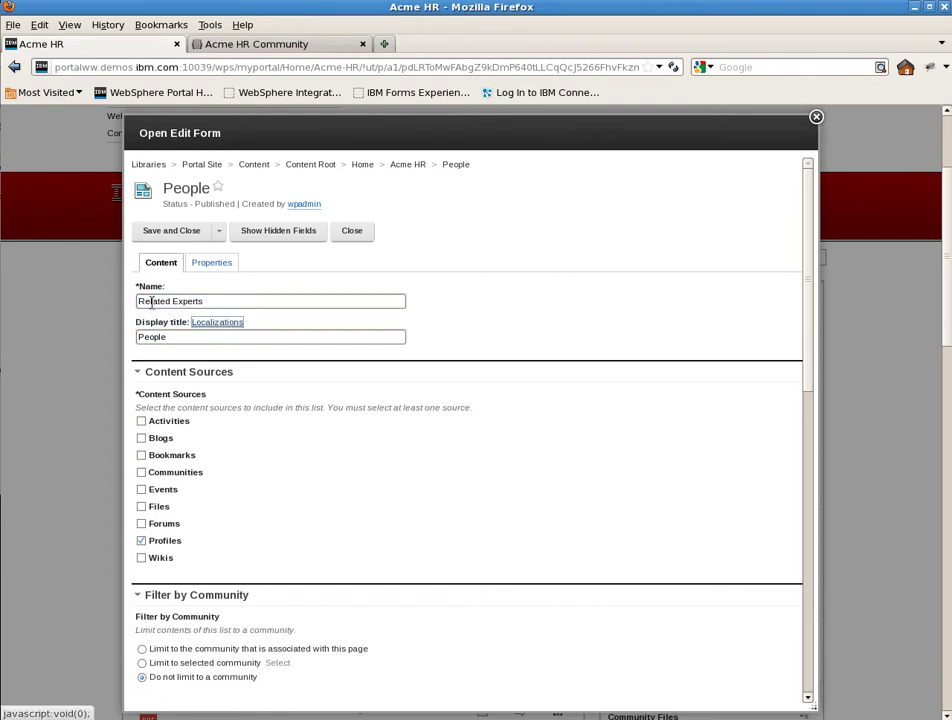
pyautogui.press('Tab')
pyautogui.write('Re')
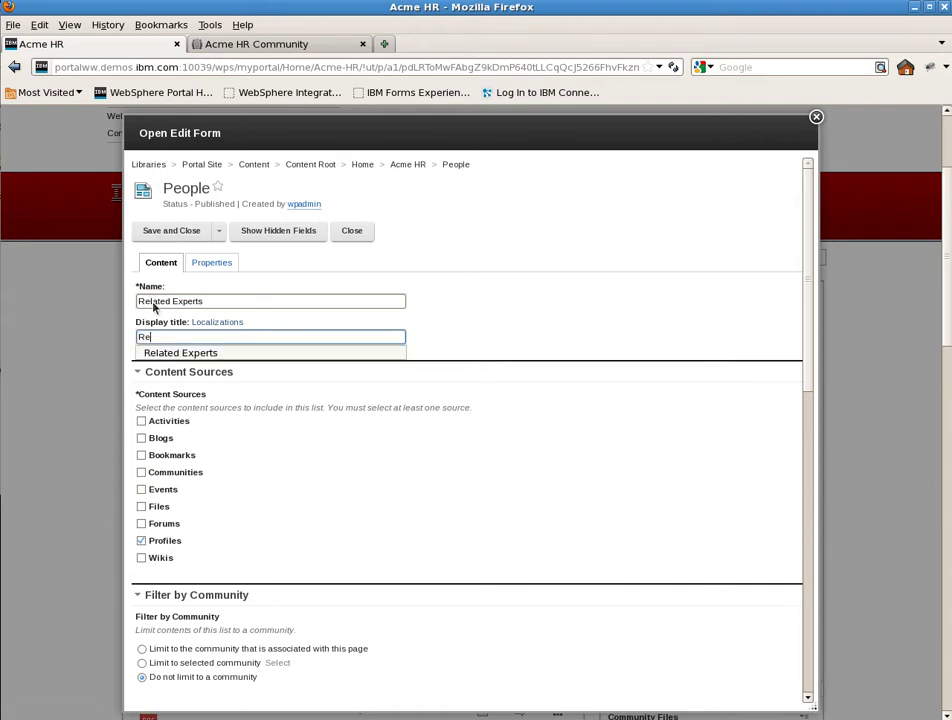
pyautogui.press('Down')
pyautogui.press('Return')
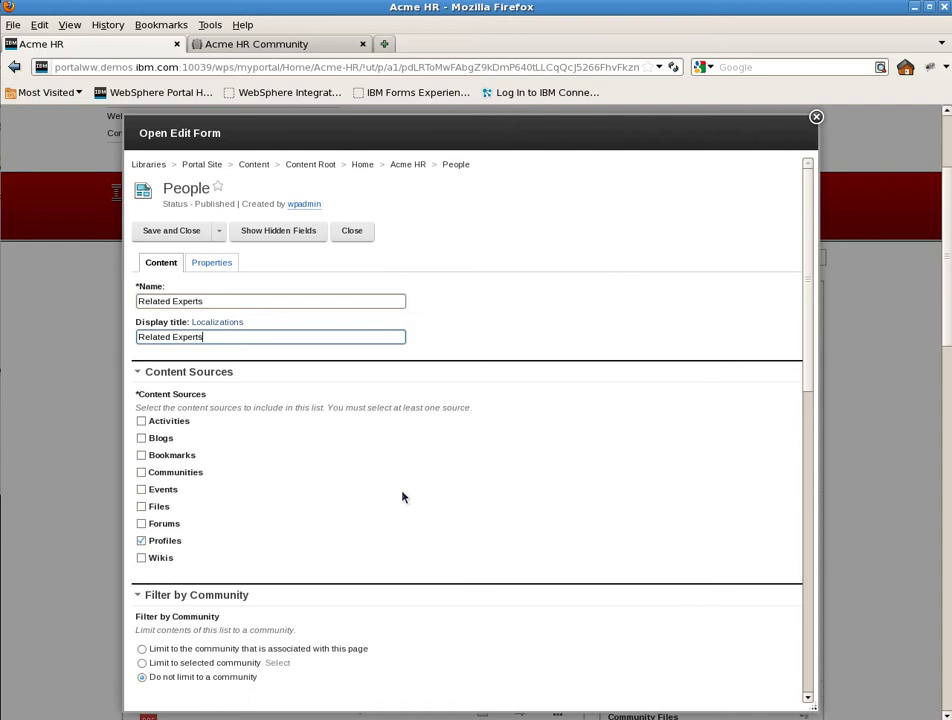
# - Enter 'hr' as the Filter by Search Term and save and close the form
pyautogui.scroll(-6, 403, 497)
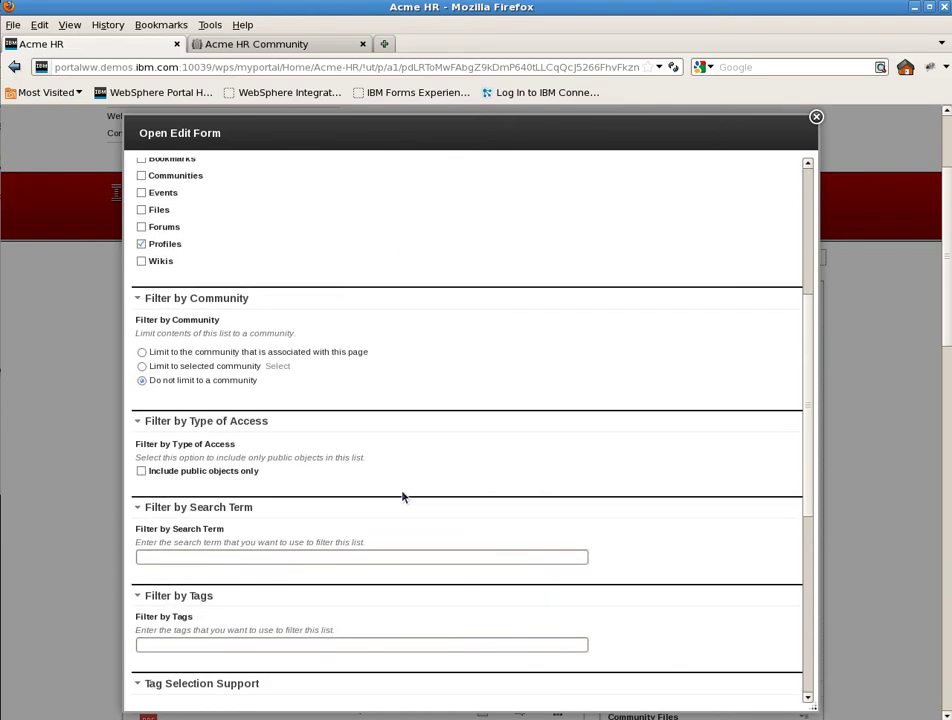
pyautogui.scroll(-3, 403, 497)
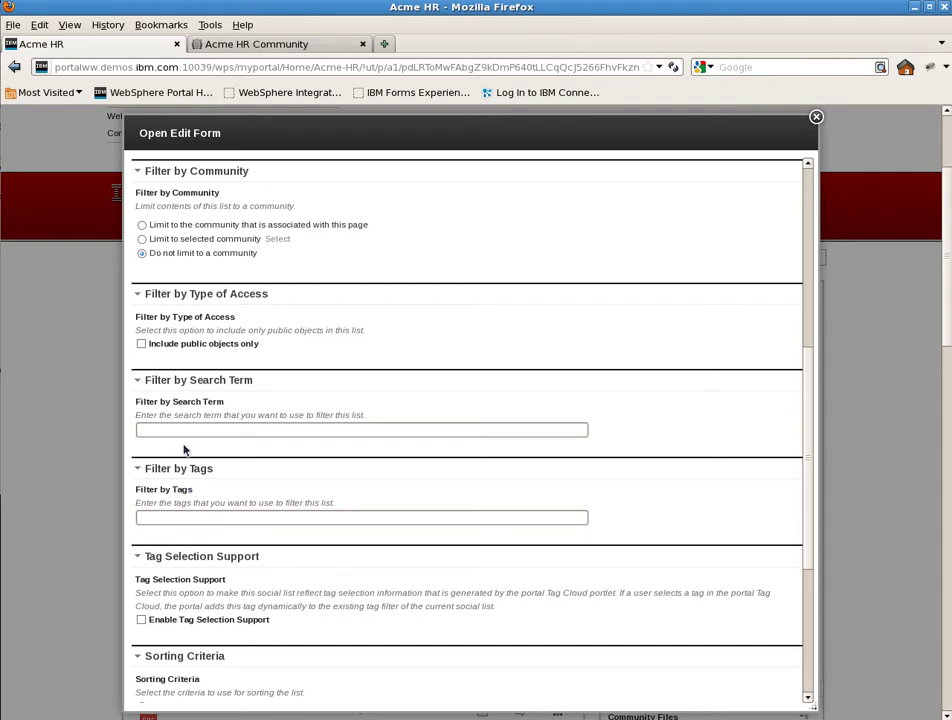
pyautogui.click(182, 432)
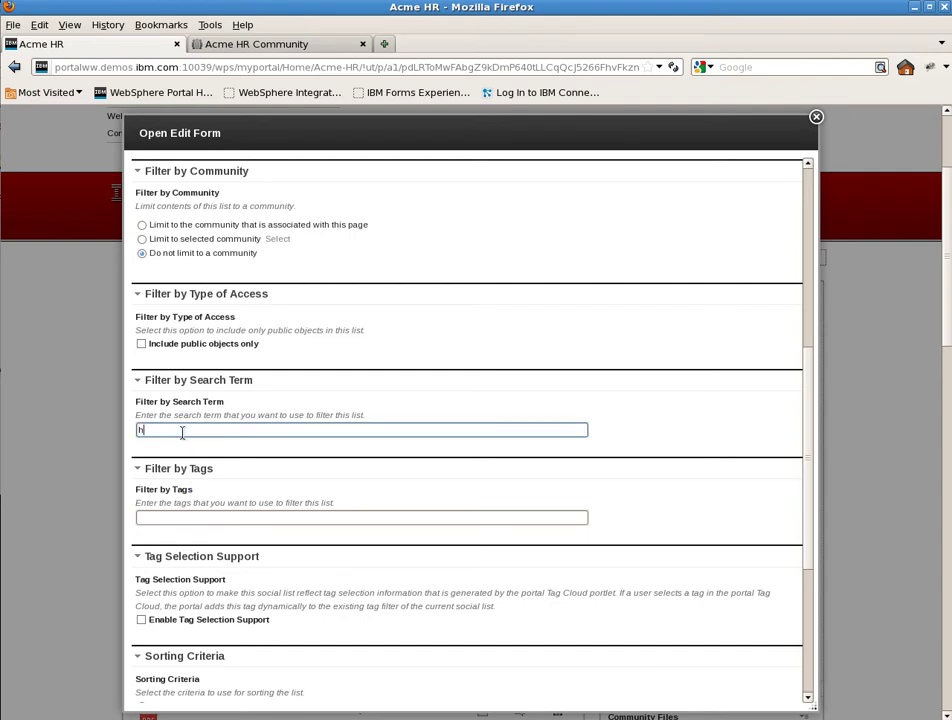
pyautogui.write('hr')
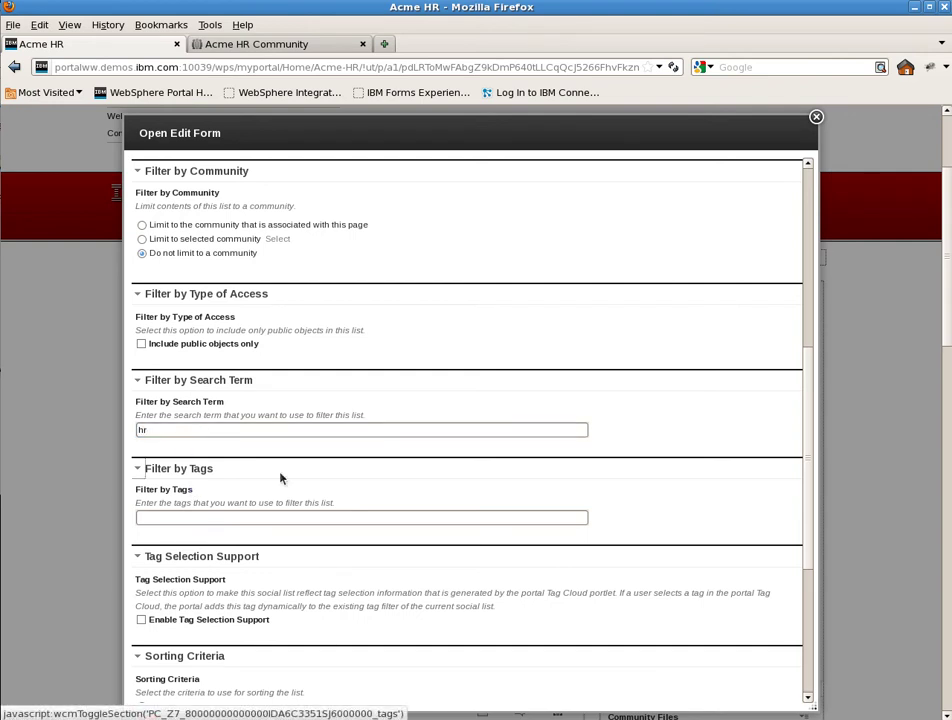
pyautogui.scroll(-2, 280, 478)
pyautogui.scroll(-5, 280, 478)
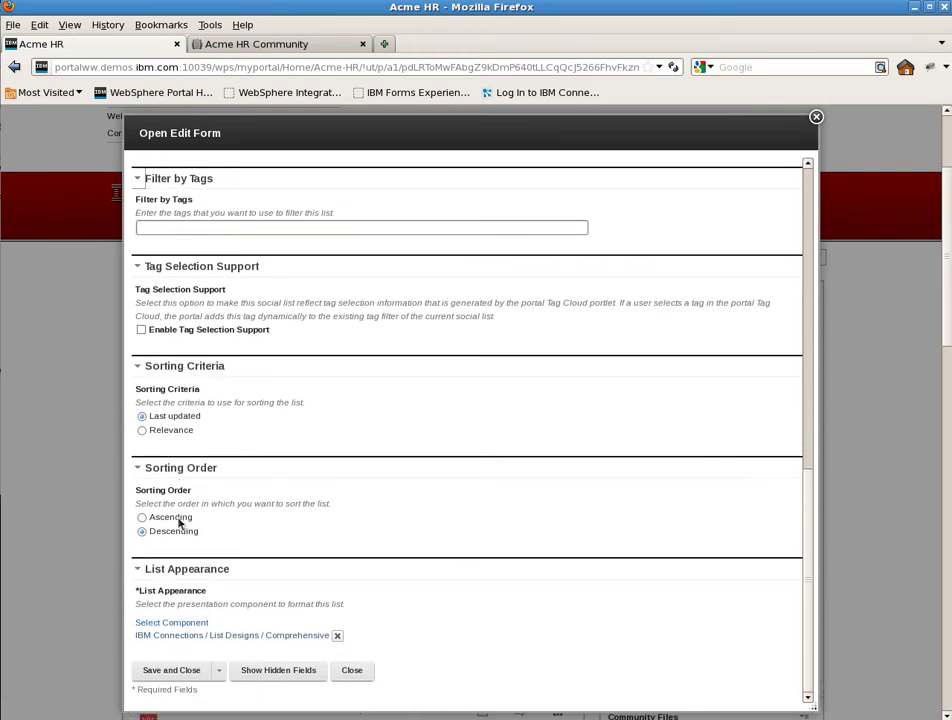
pyautogui.click(182, 672)
pyautogui.scroll(-5, 866, 504)
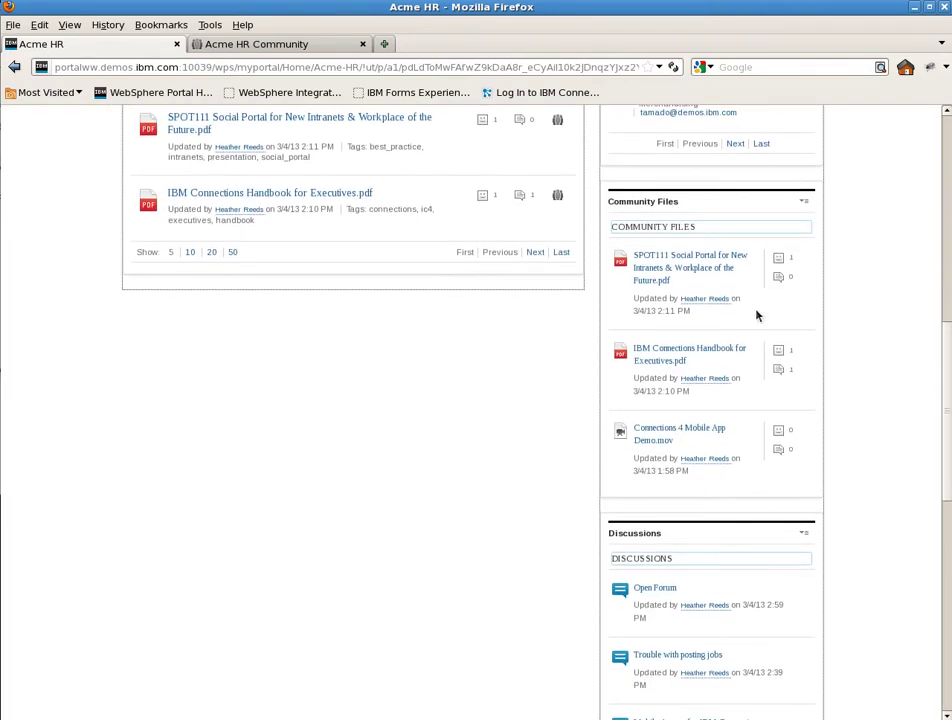
# - Set the Community Files list design to Simple in its edit form and save and close it
pyautogui.click(756, 315)
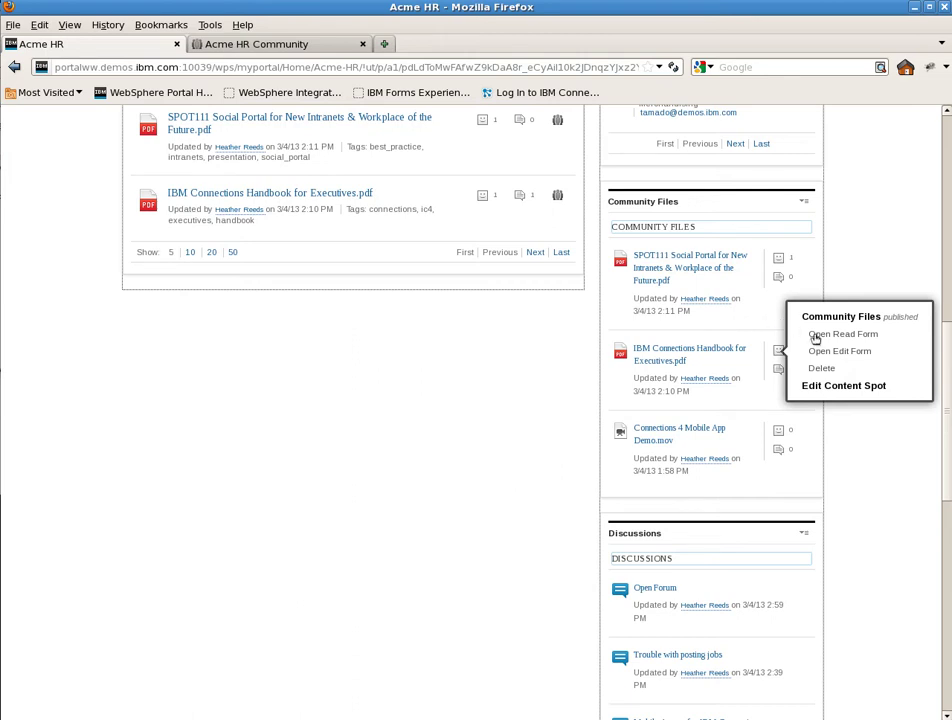
pyautogui.click(818, 351)
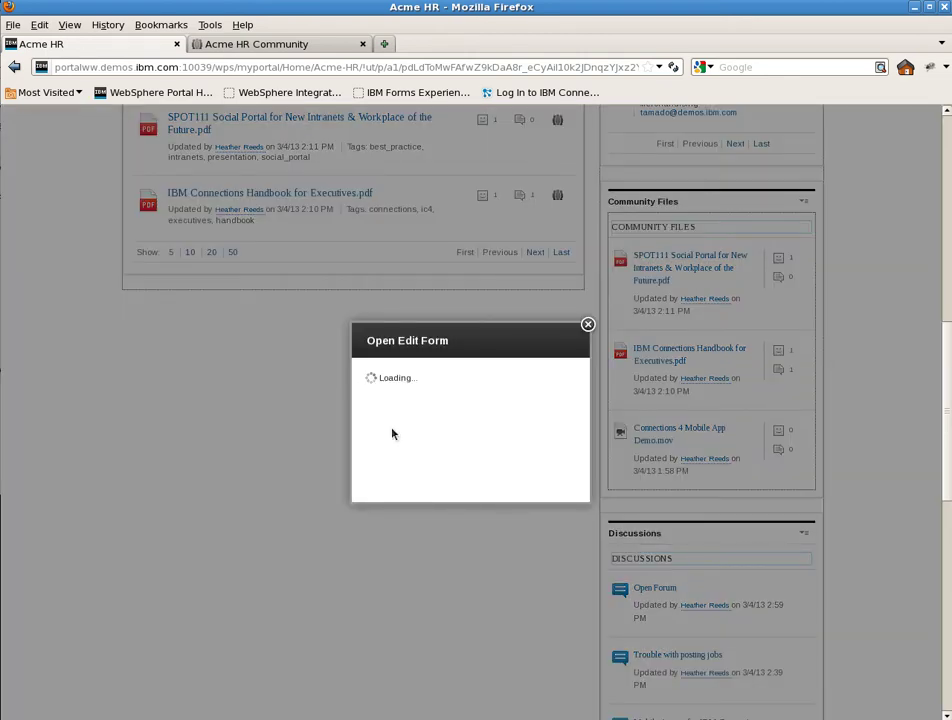
pyautogui.scroll(-10, 391, 433)
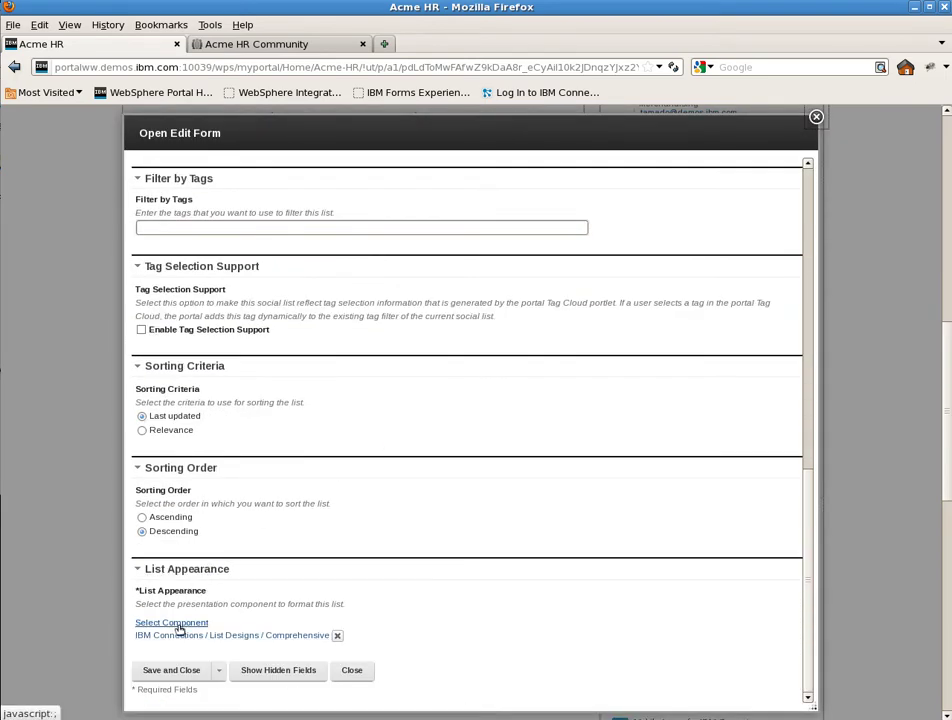
pyautogui.click(177, 624)
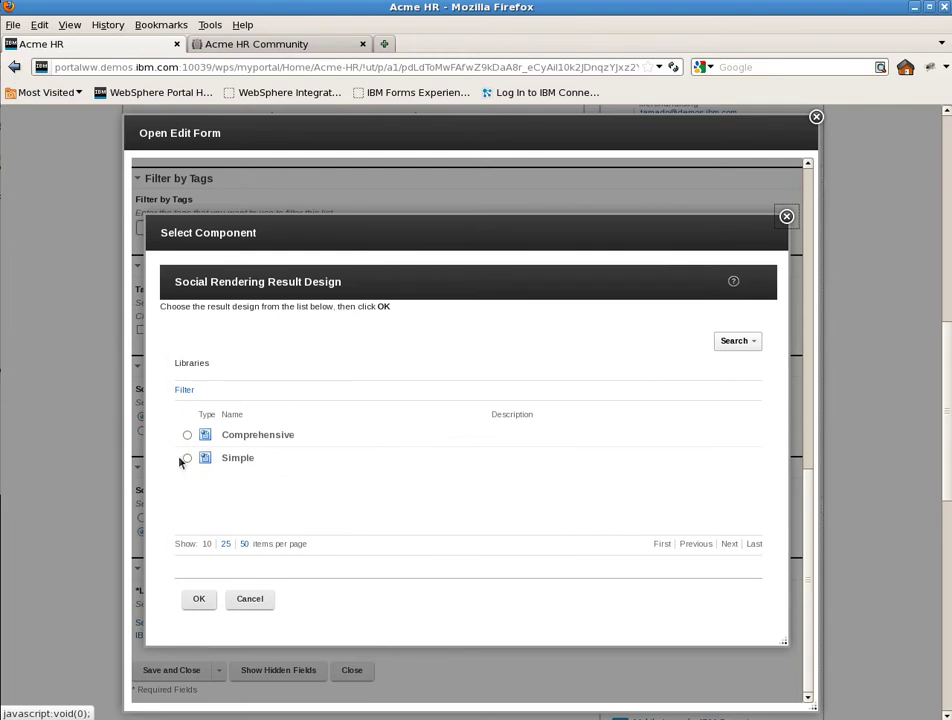
pyautogui.click(189, 459)
pyautogui.click(198, 599)
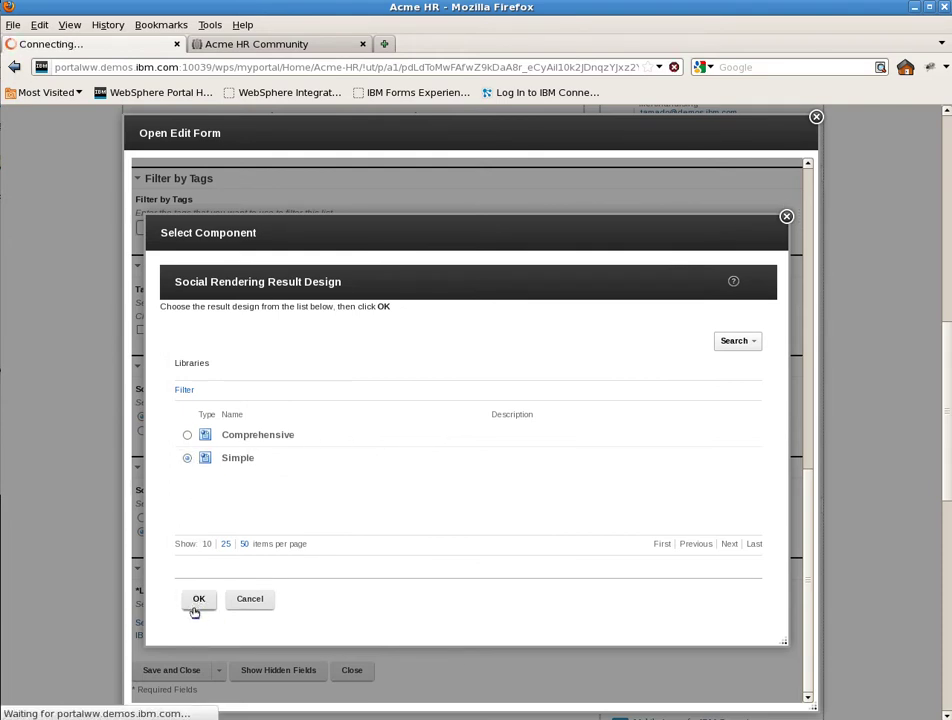
pyautogui.click(187, 671)
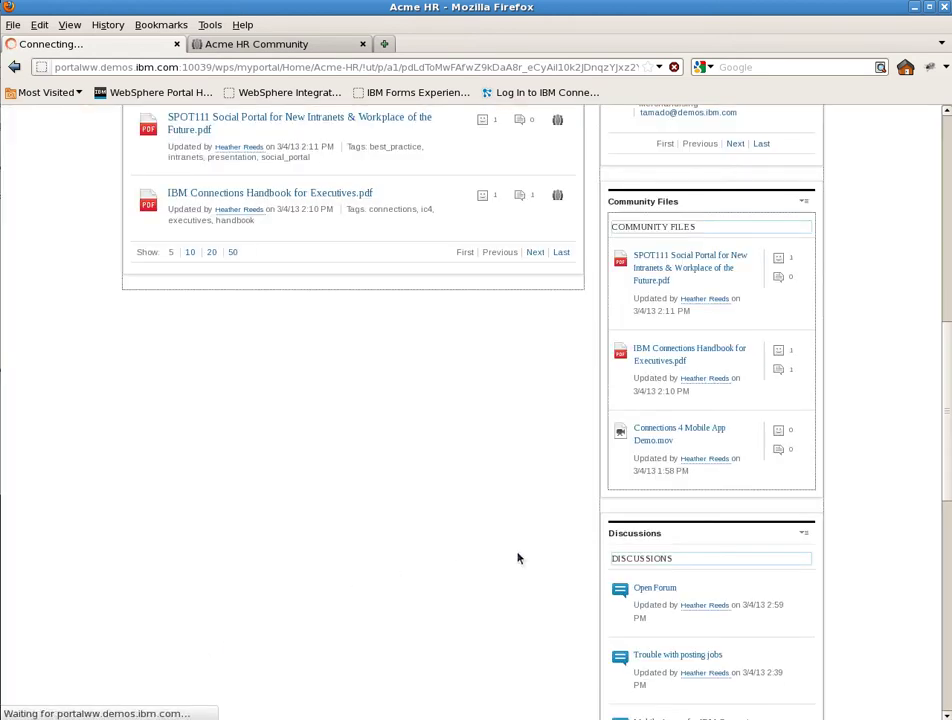
pyautogui.scroll(-2, 518, 558)
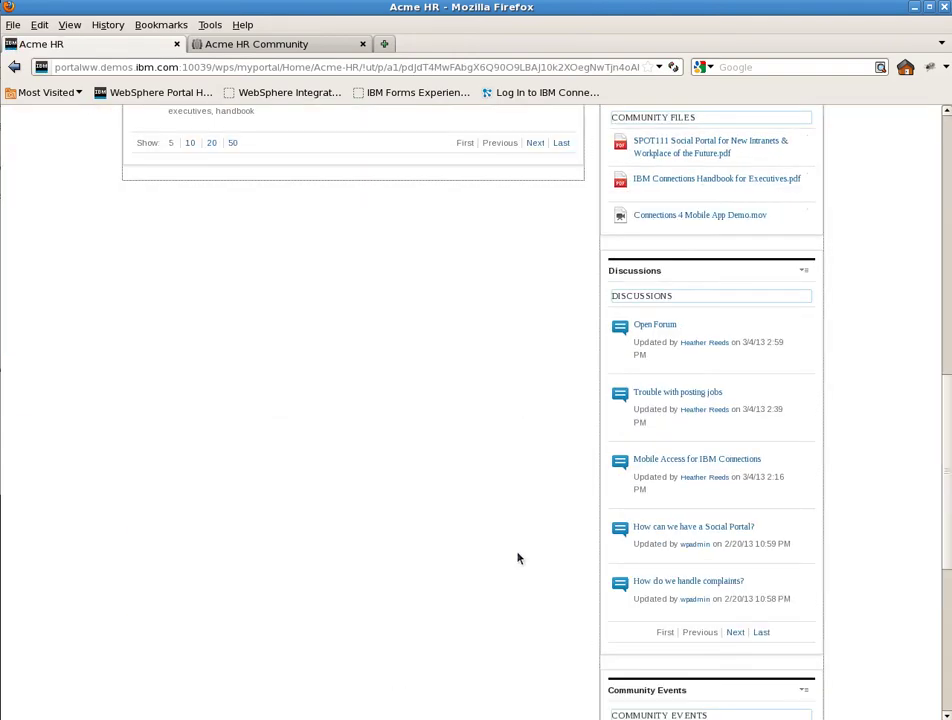
pyautogui.scroll(5, 518, 558)
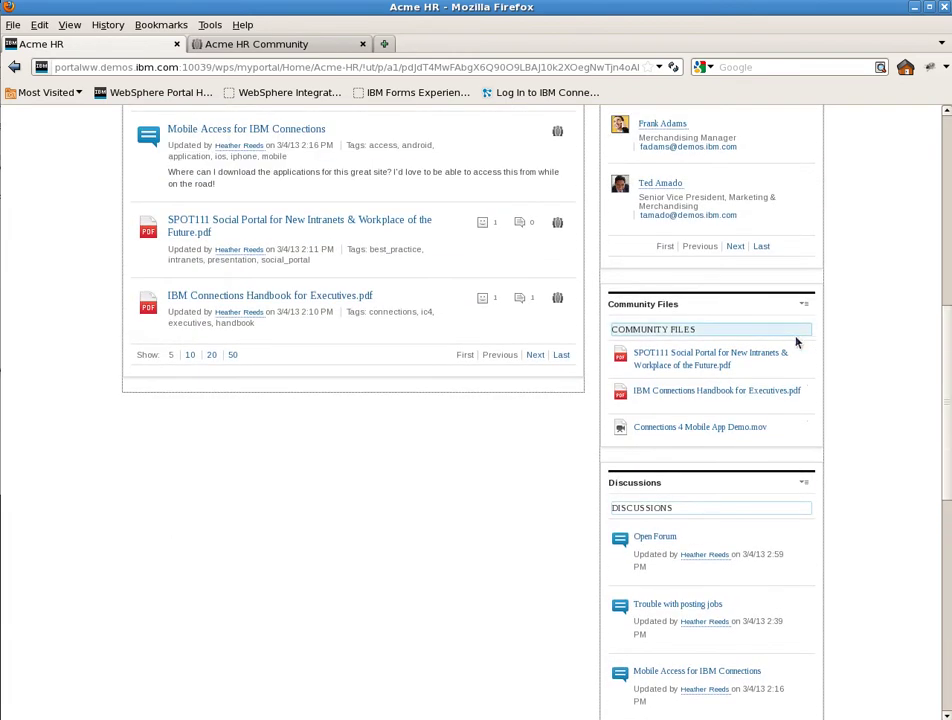
pyautogui.scroll(-3, 880, 480)
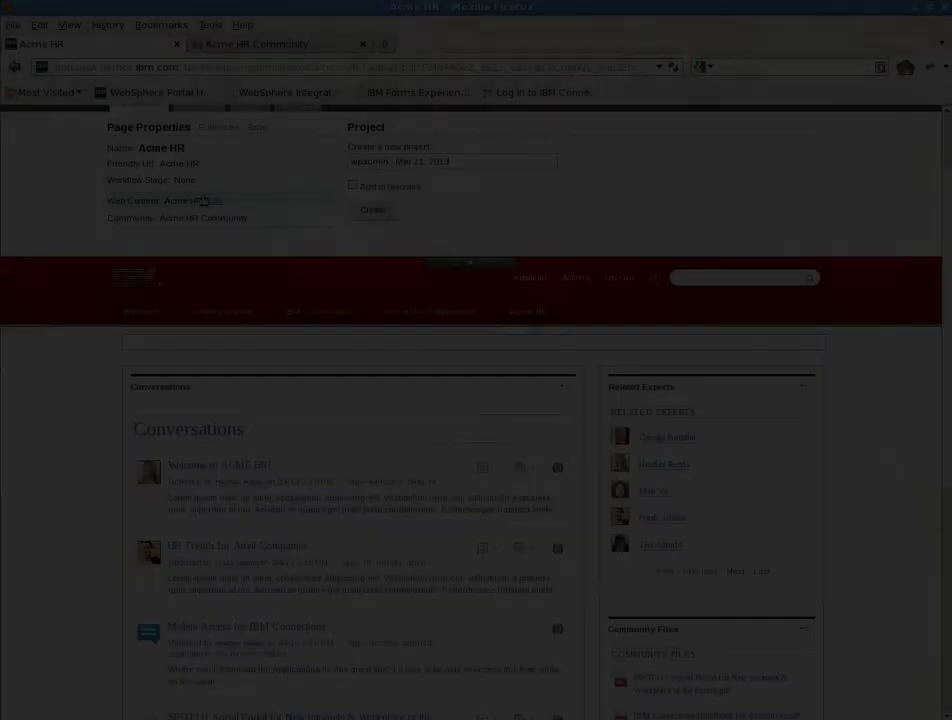
# - Search the Content palette for 'image', drop the Image portlet at the page top, and save
pyautogui.click(198, 187)
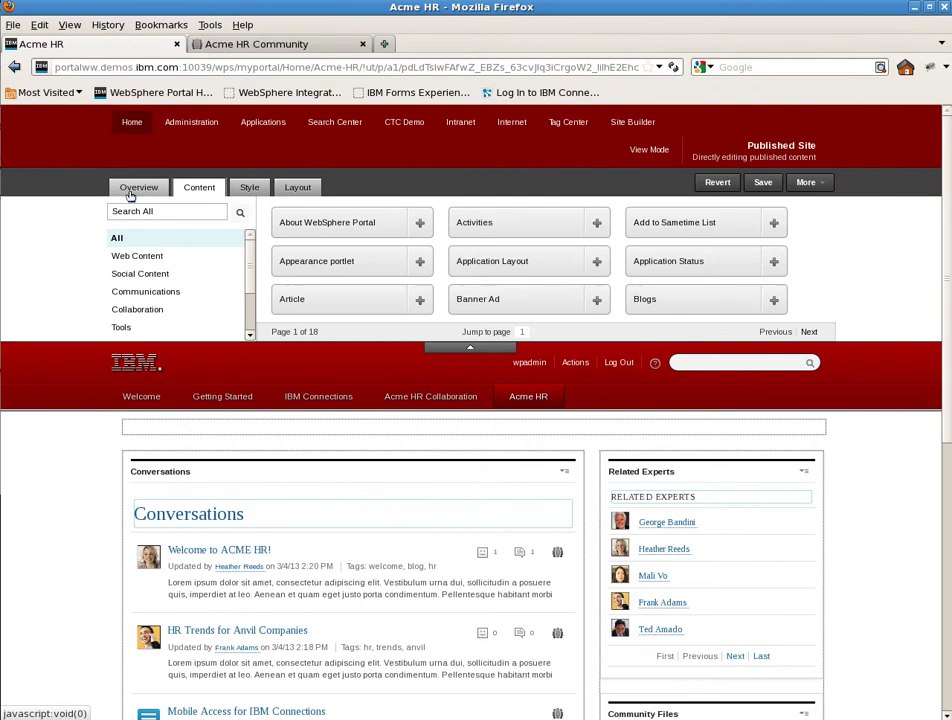
pyautogui.click(130, 209)
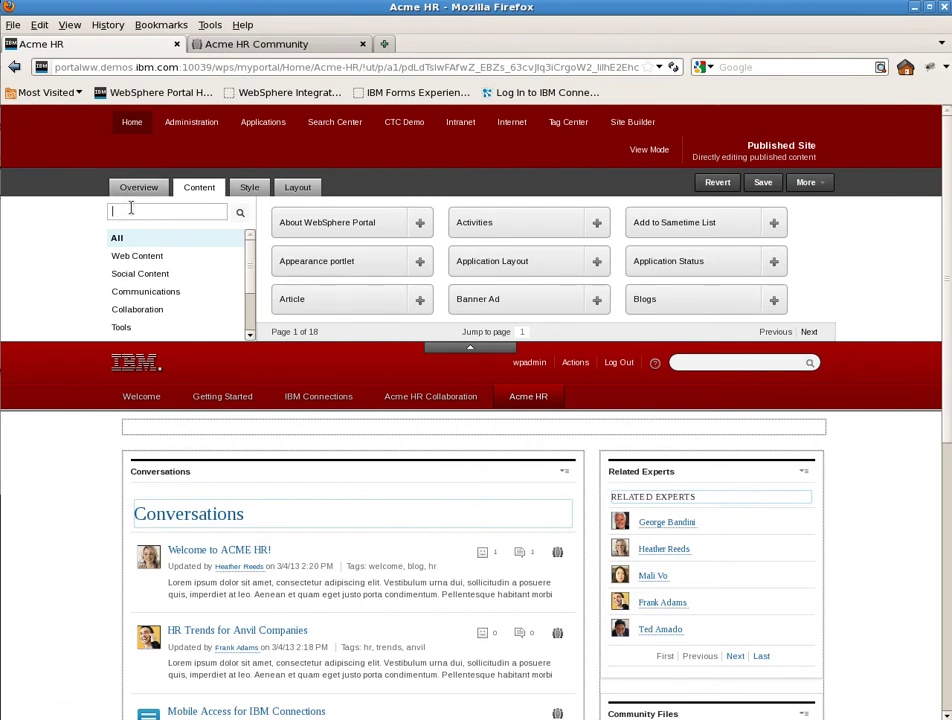
pyautogui.write('ima')
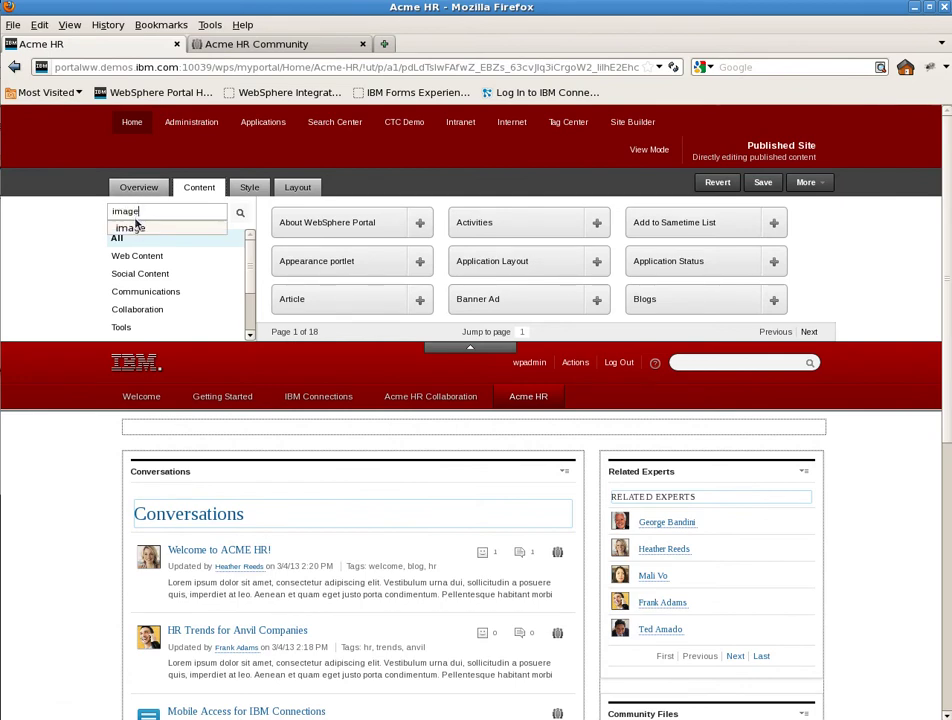
pyautogui.write('ge')
pyautogui.click(131, 227)
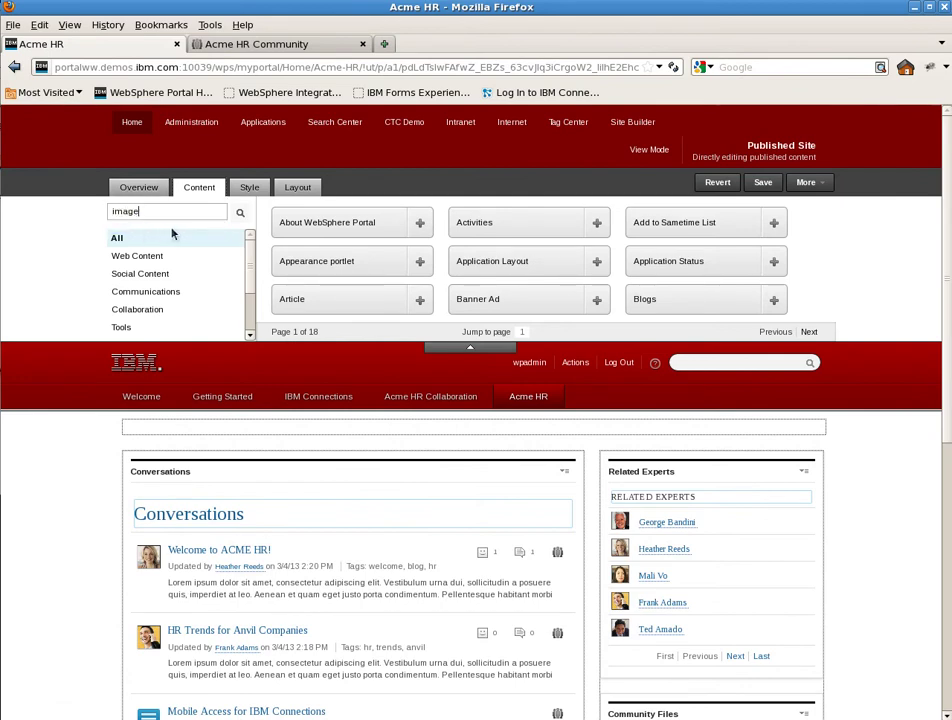
pyautogui.click(240, 215)
pyautogui.moveTo(336, 227); pyautogui.dragTo(306, 430)
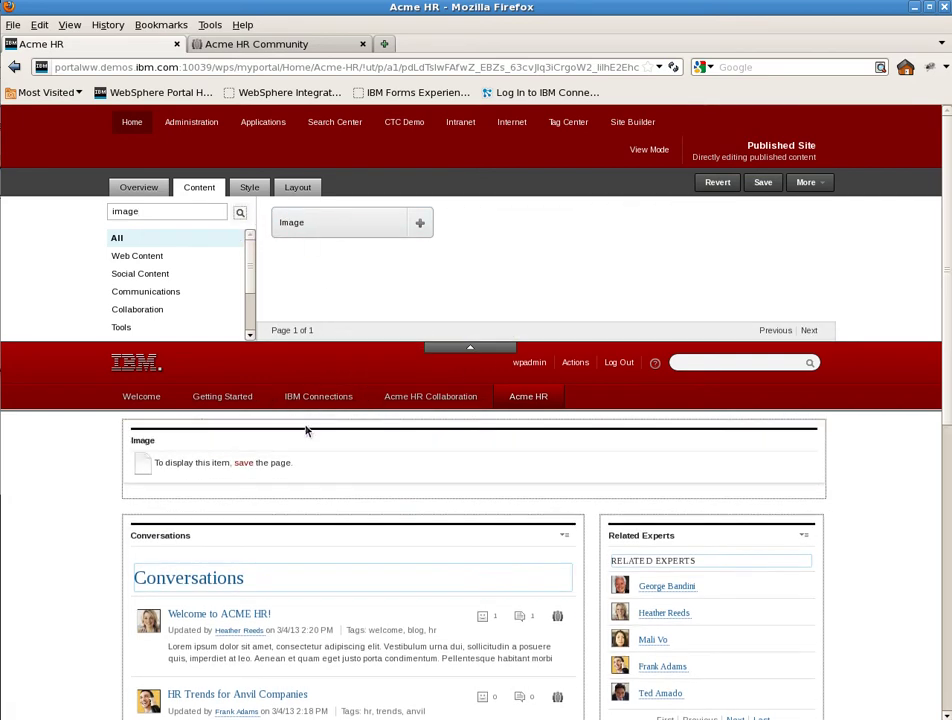
pyautogui.click(243, 463)
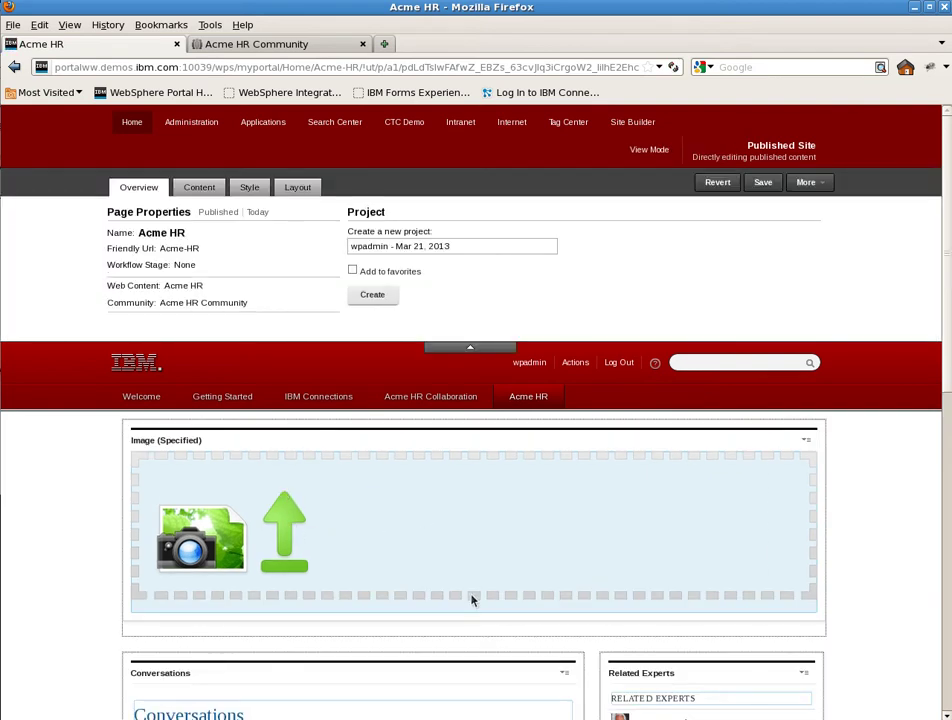
# - Upload hrTeam2.jpg to the Image portlet, change alternate text 'Sample' to 'HRTeam', and save
pyautogui.click(279, 557)
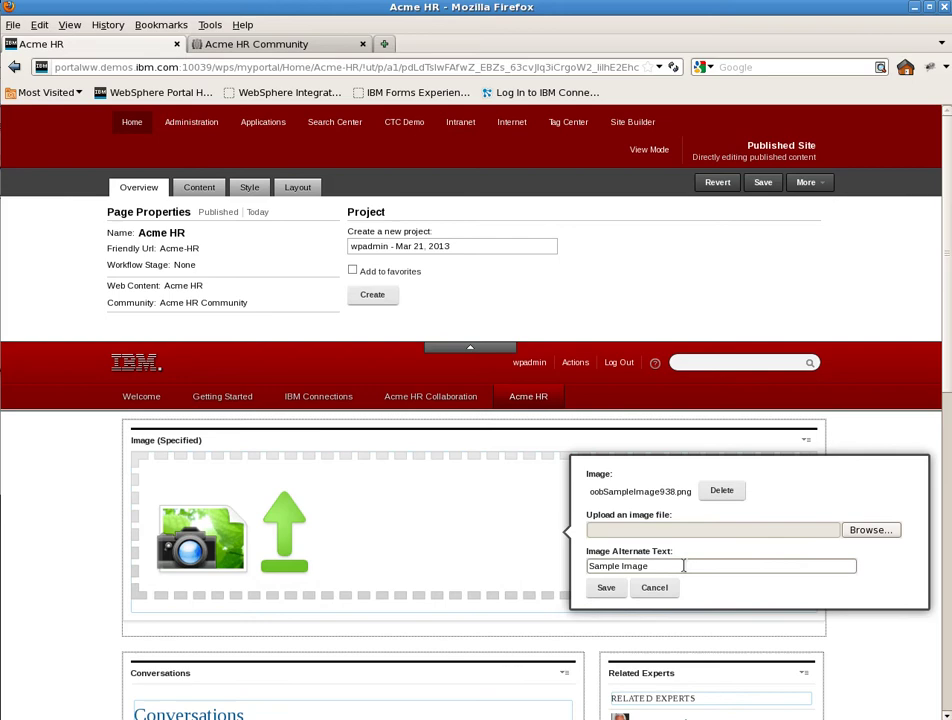
pyautogui.click(867, 530)
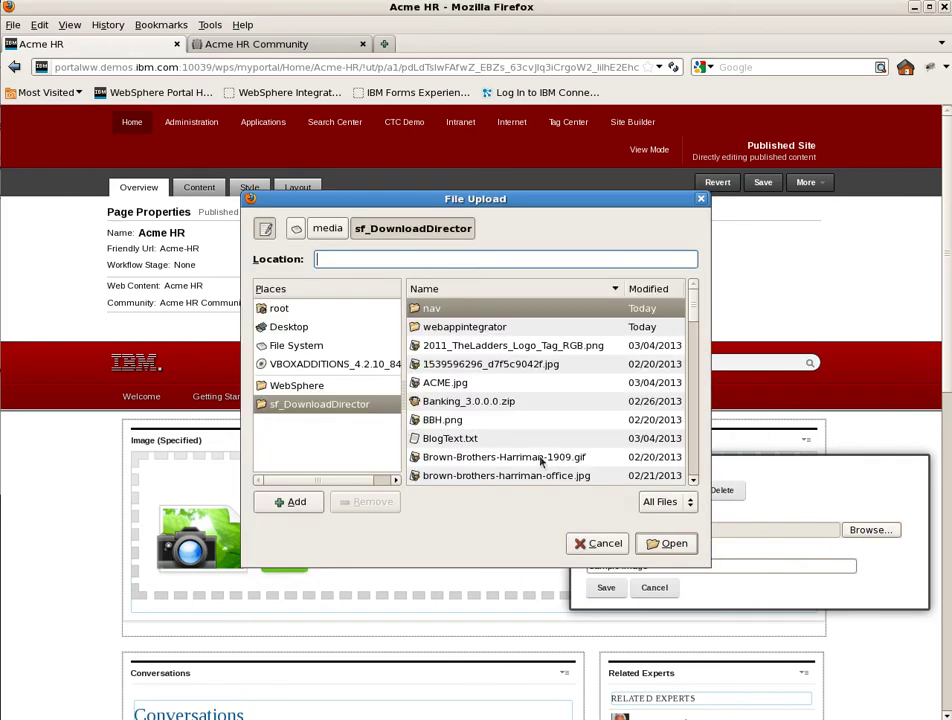
pyautogui.scroll(-5, 440, 440)
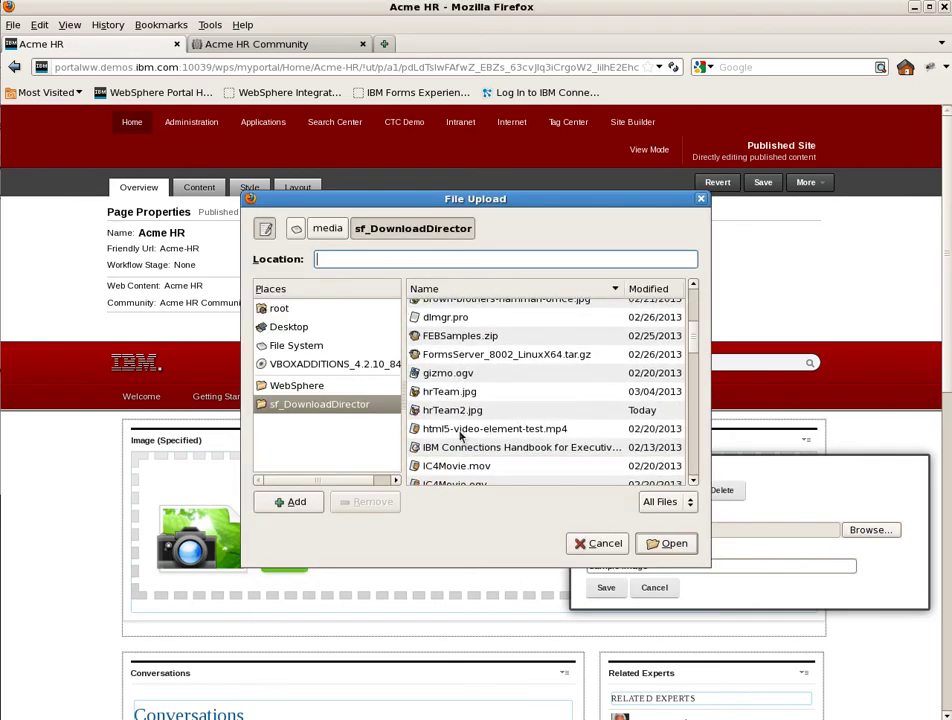
pyautogui.click(452, 410)
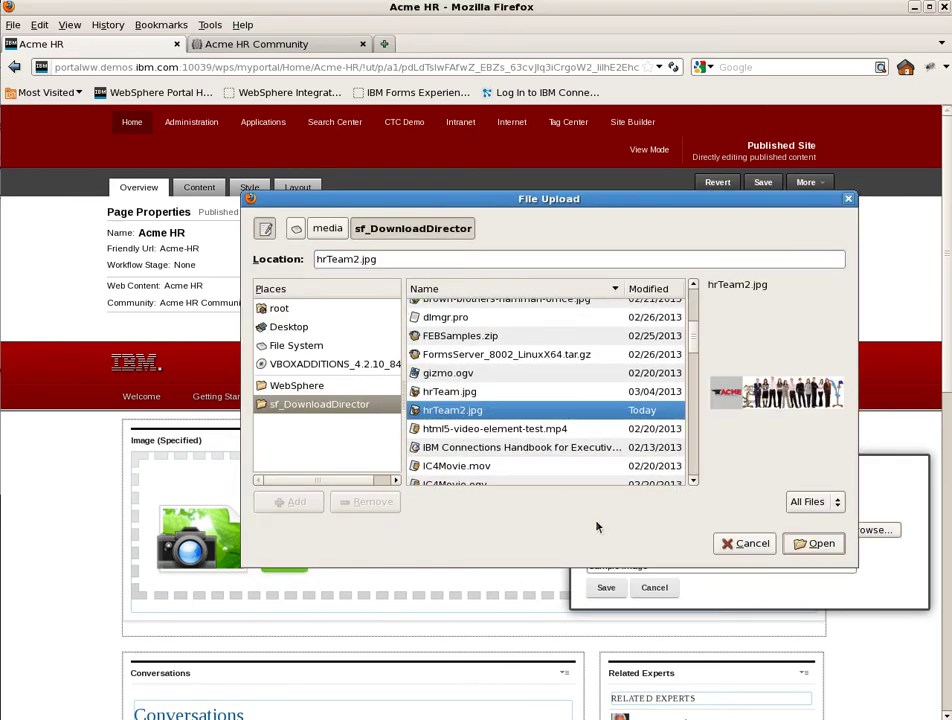
pyautogui.click(800, 545)
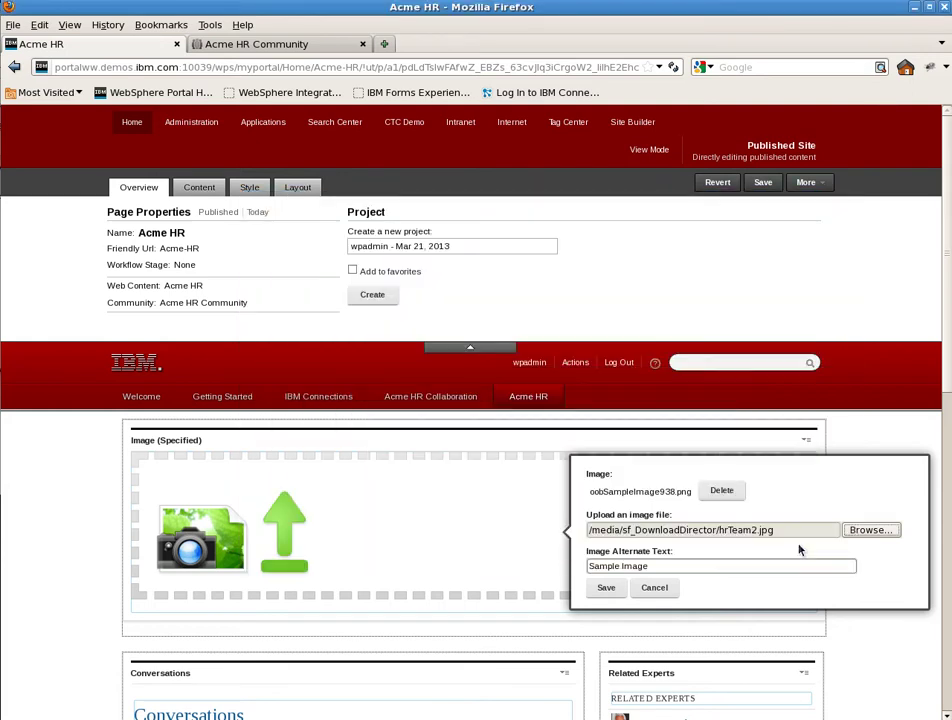
pyautogui.doubleClick(603, 567)
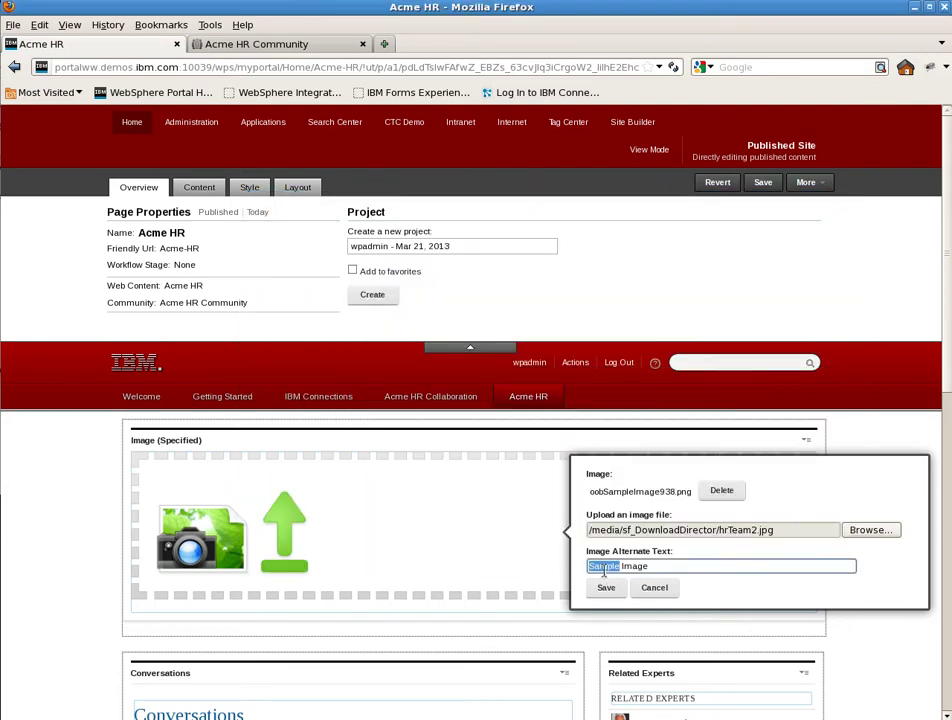
pyautogui.write('HRTeam')
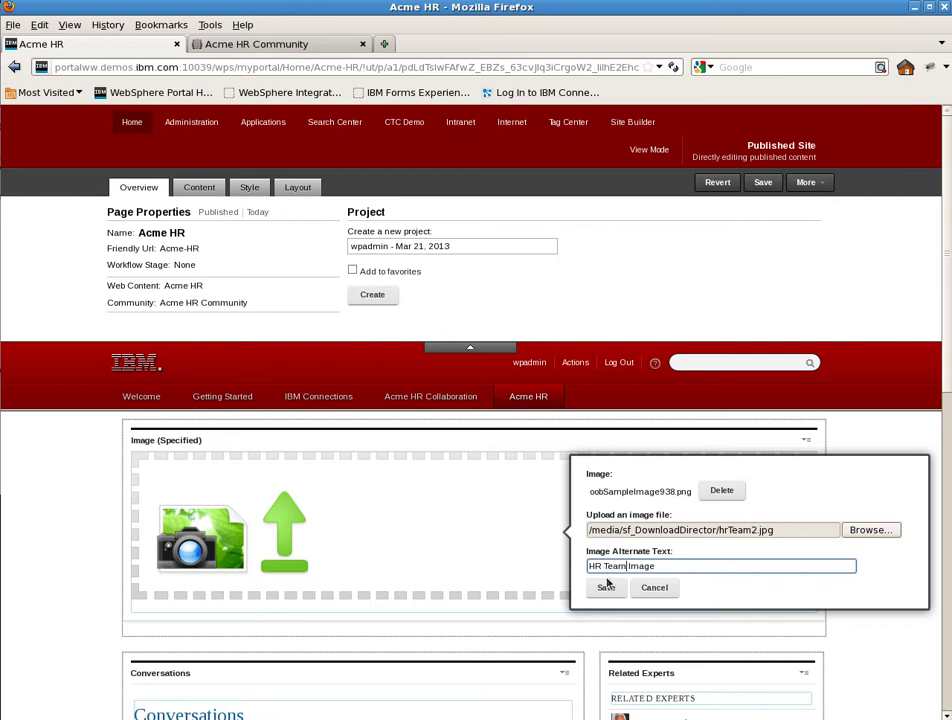
pyautogui.click(606, 587)
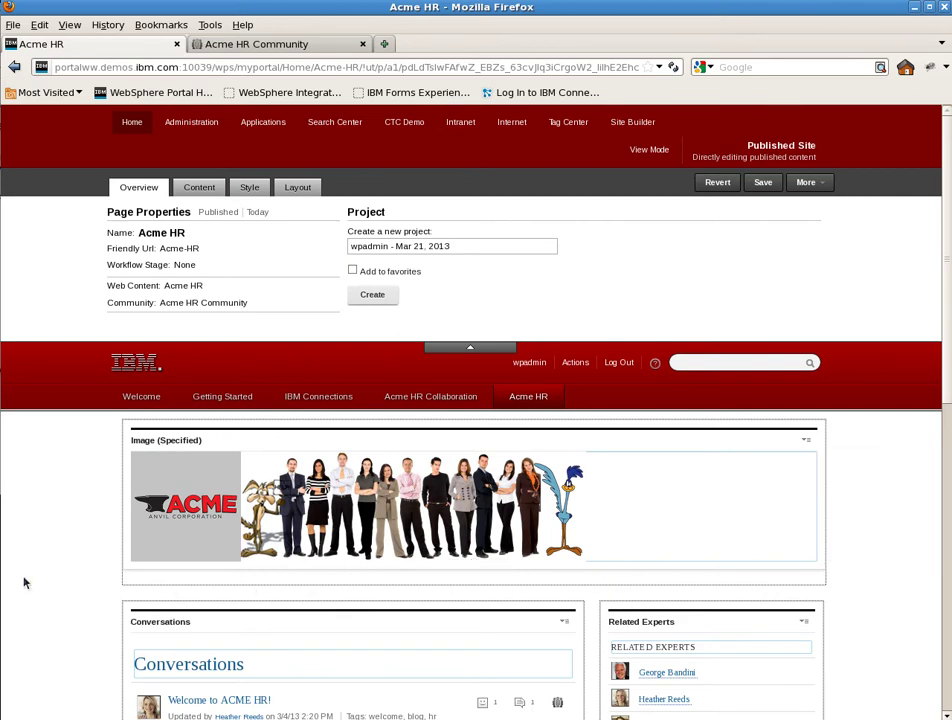
pyautogui.scroll(-3, 24, 583)
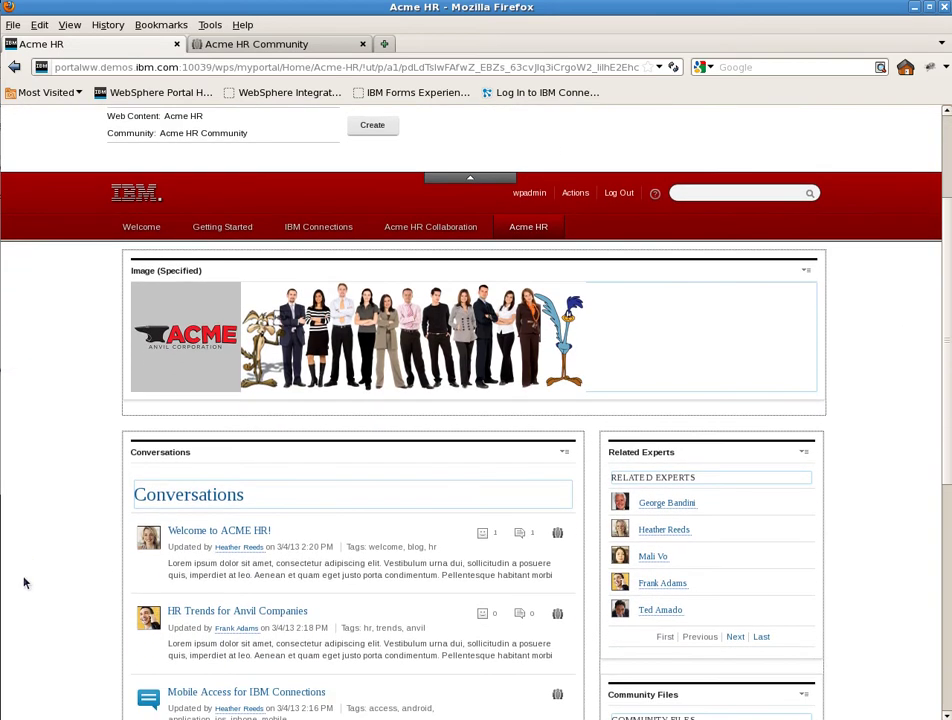
# - Open the Acme HR page properties to the Advanced settings
pyautogui.scroll(2, 24, 583)
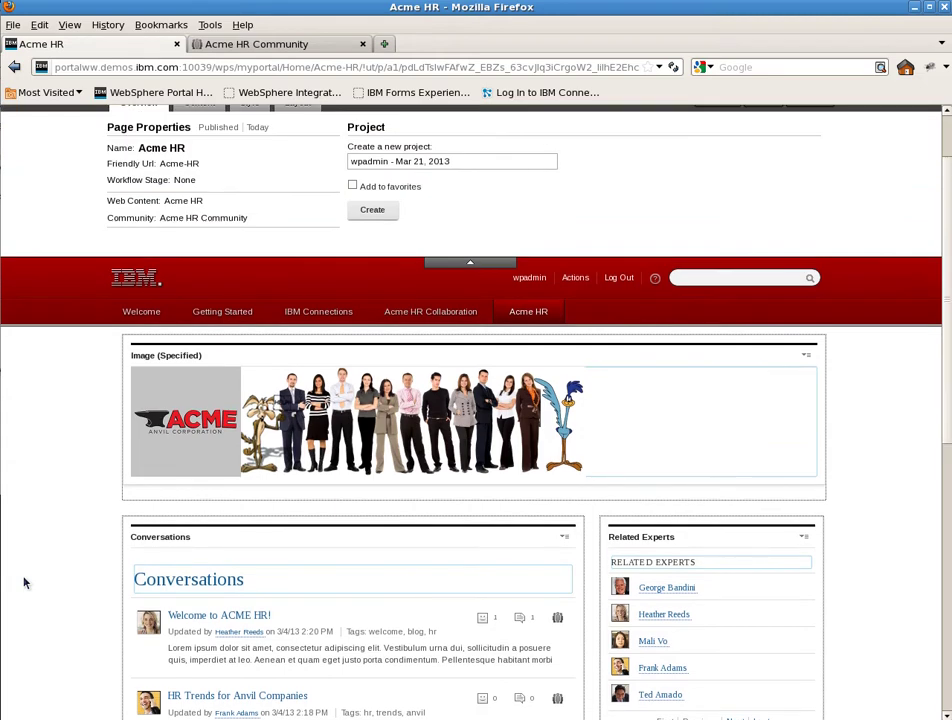
pyautogui.scroll(1, 24, 583)
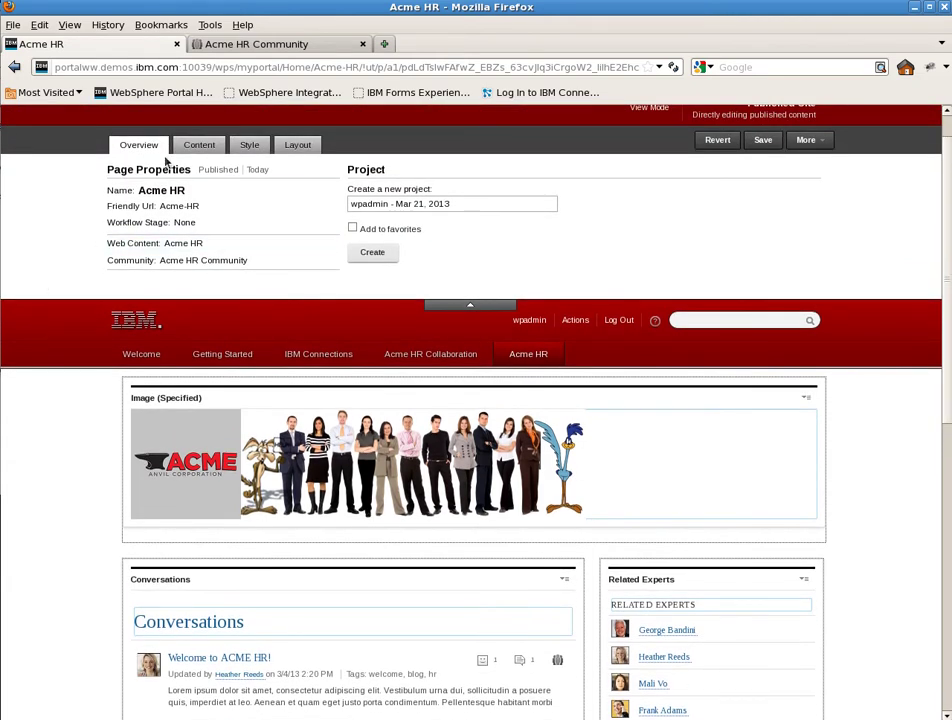
pyautogui.moveTo(198, 189)
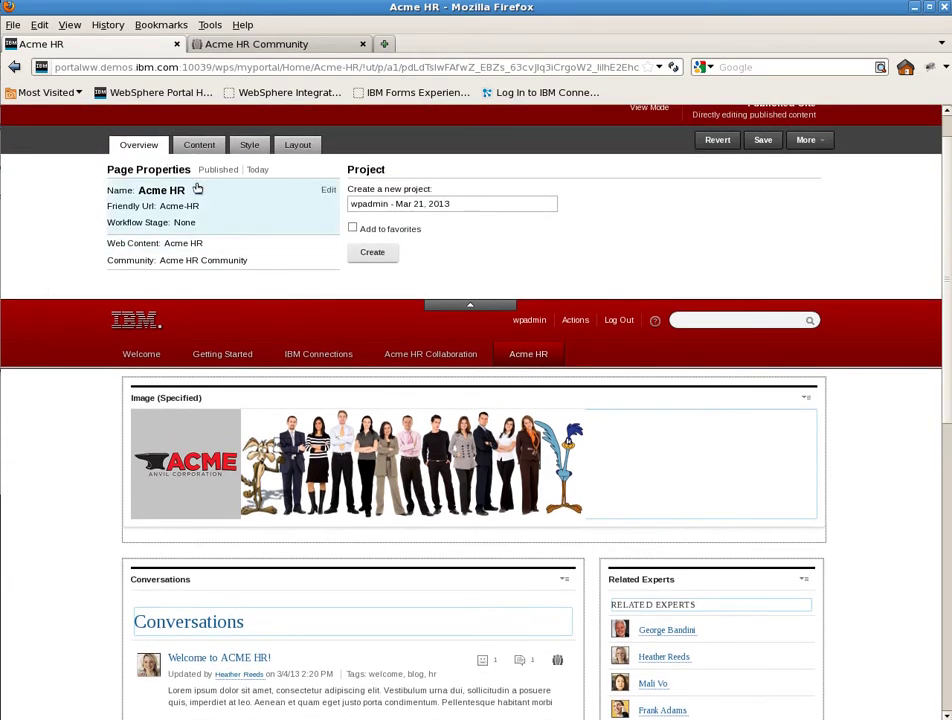
pyautogui.click(327, 191)
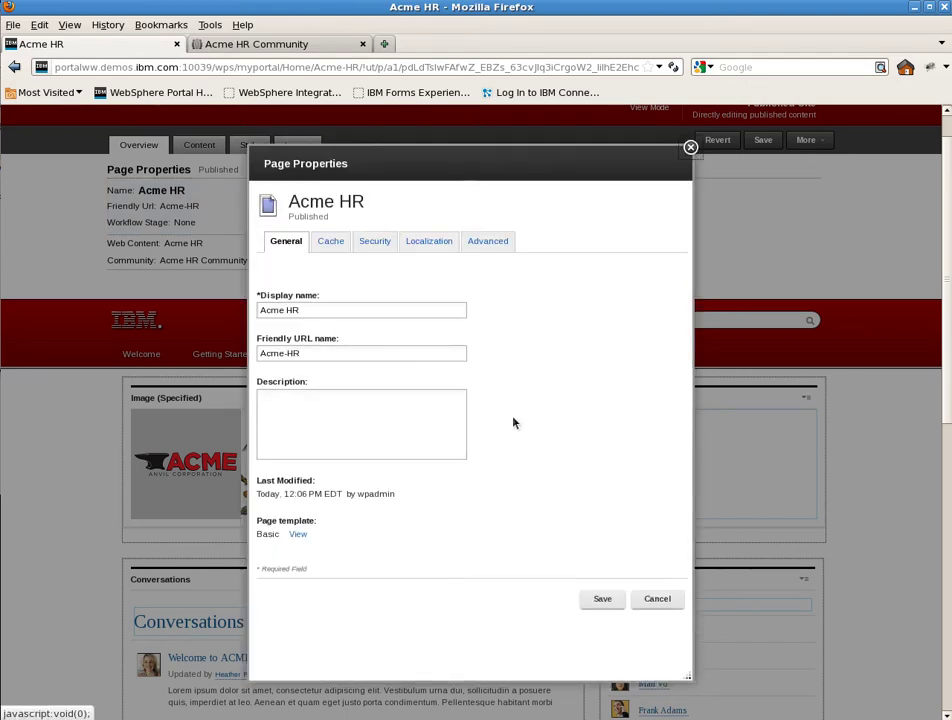
pyautogui.click(490, 241)
# - Set the theme Profile to Full and save the page properties
pyautogui.scroll(-5, 490, 343)
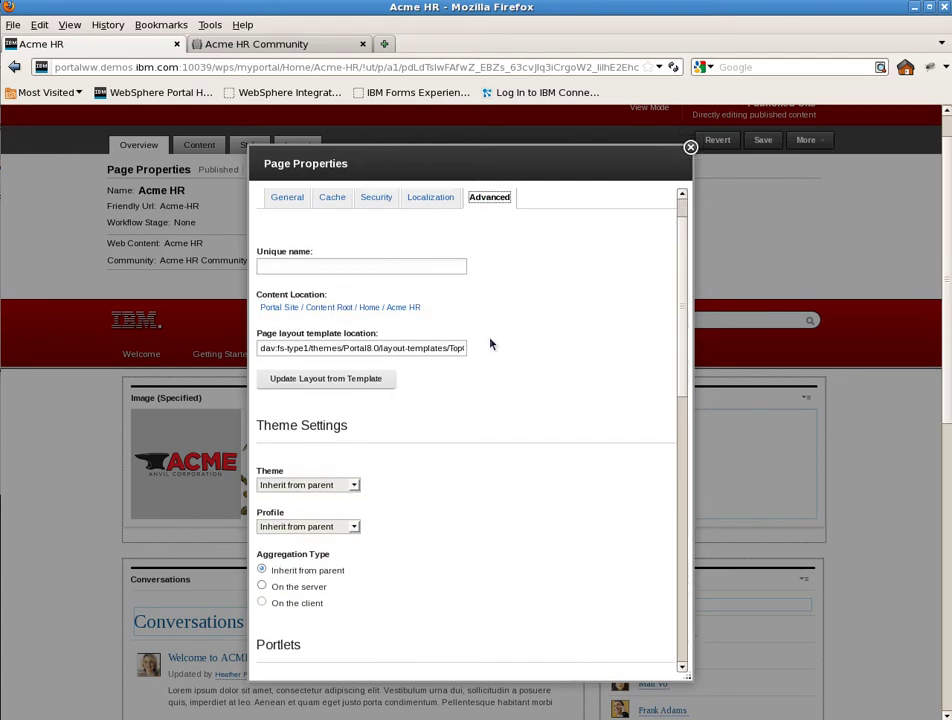
pyautogui.scroll(-10, 490, 343)
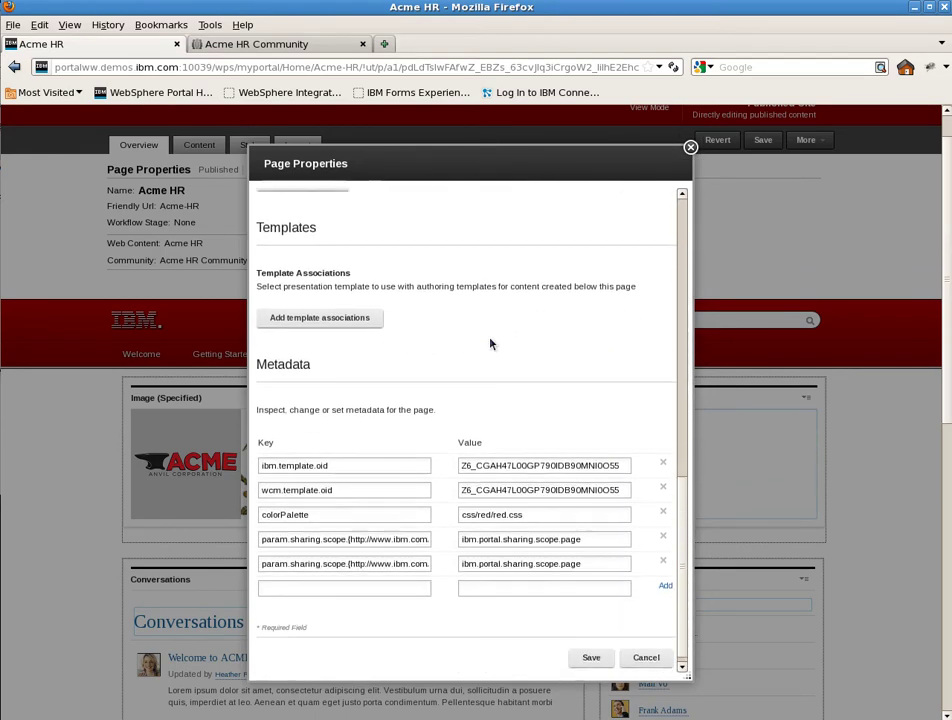
pyautogui.scroll(2, 490, 343)
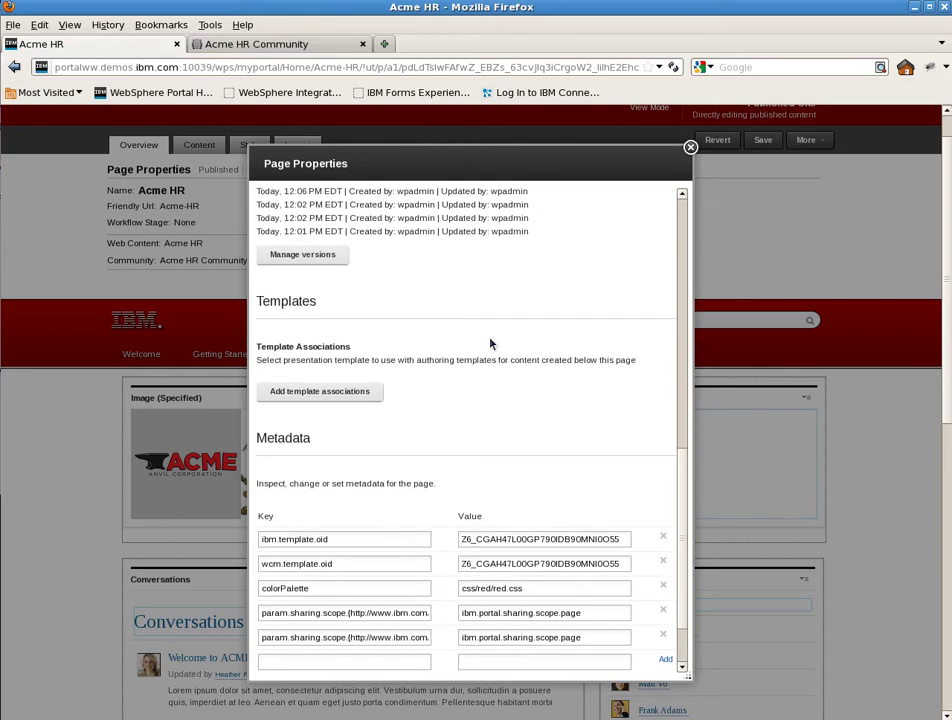
pyautogui.scroll(8, 490, 343)
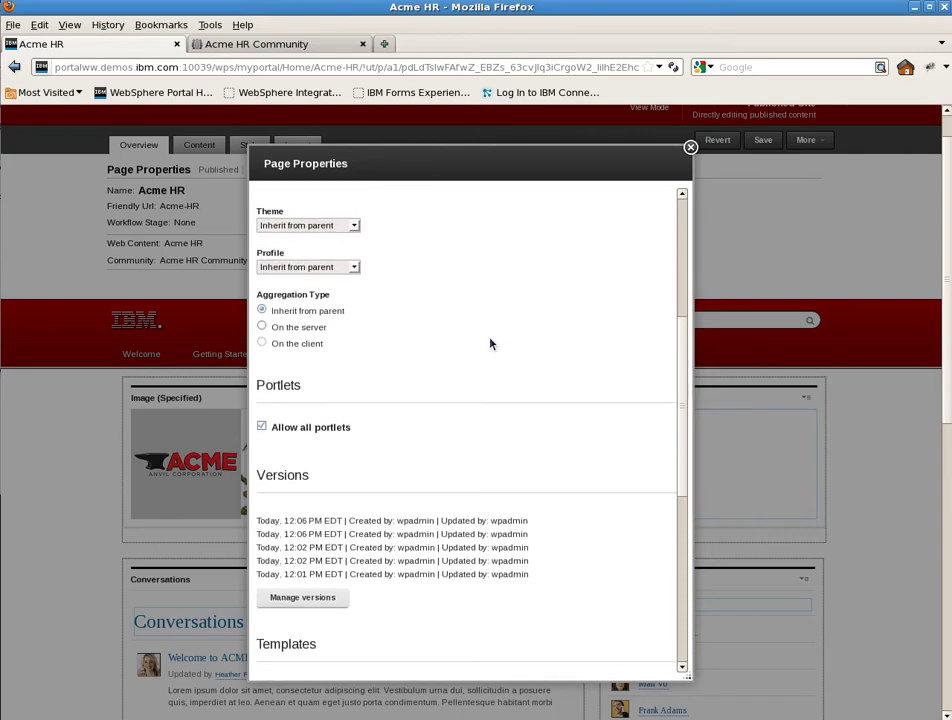
pyautogui.scroll(2, 490, 343)
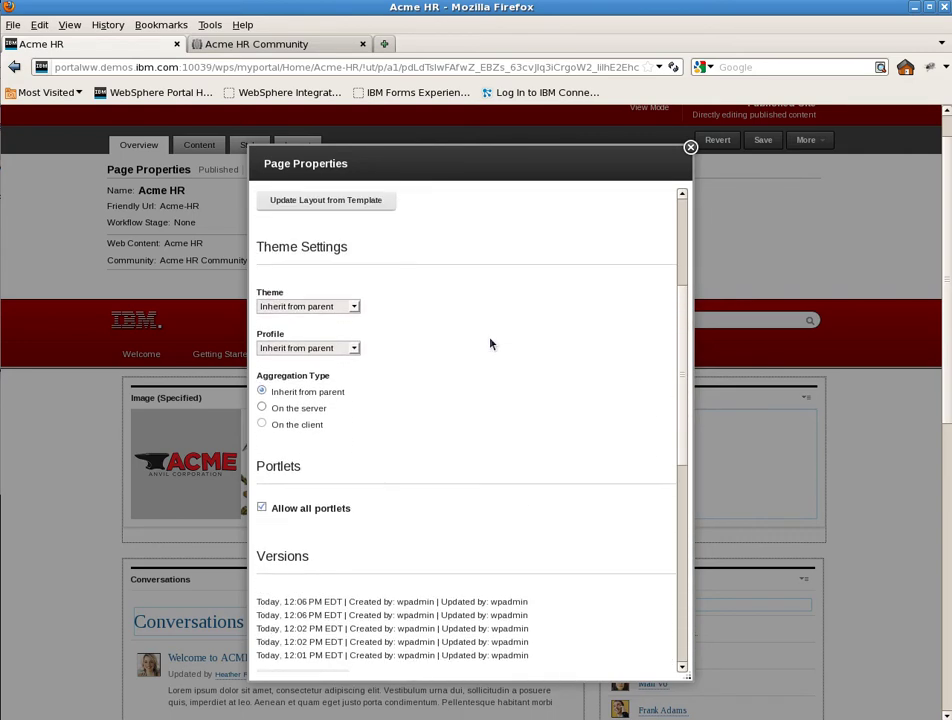
pyautogui.click(352, 349)
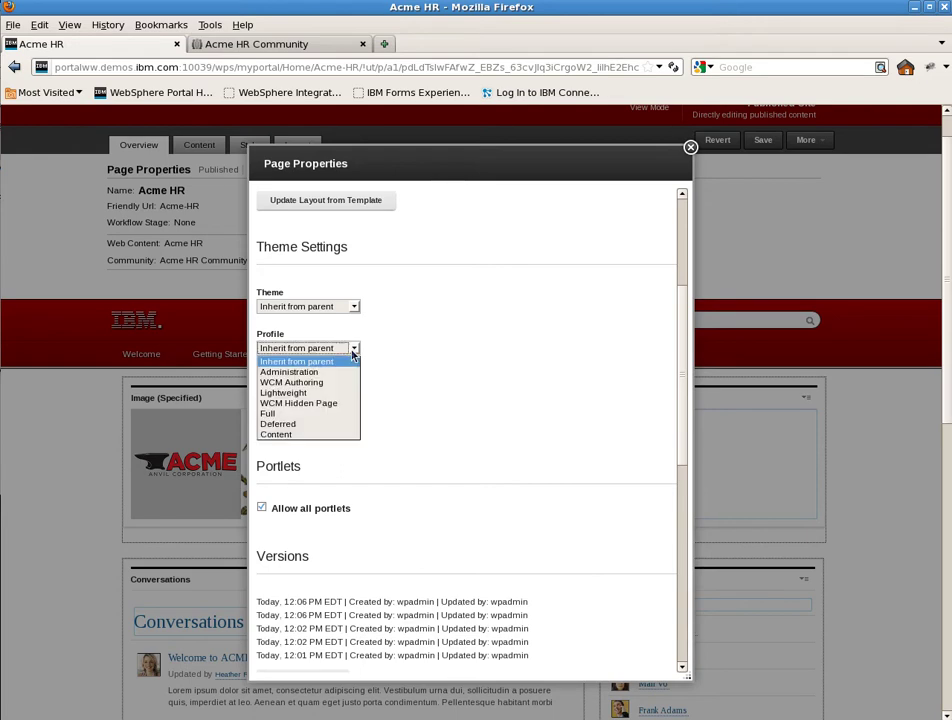
pyautogui.click(328, 414)
pyautogui.scroll(-10, 505, 416)
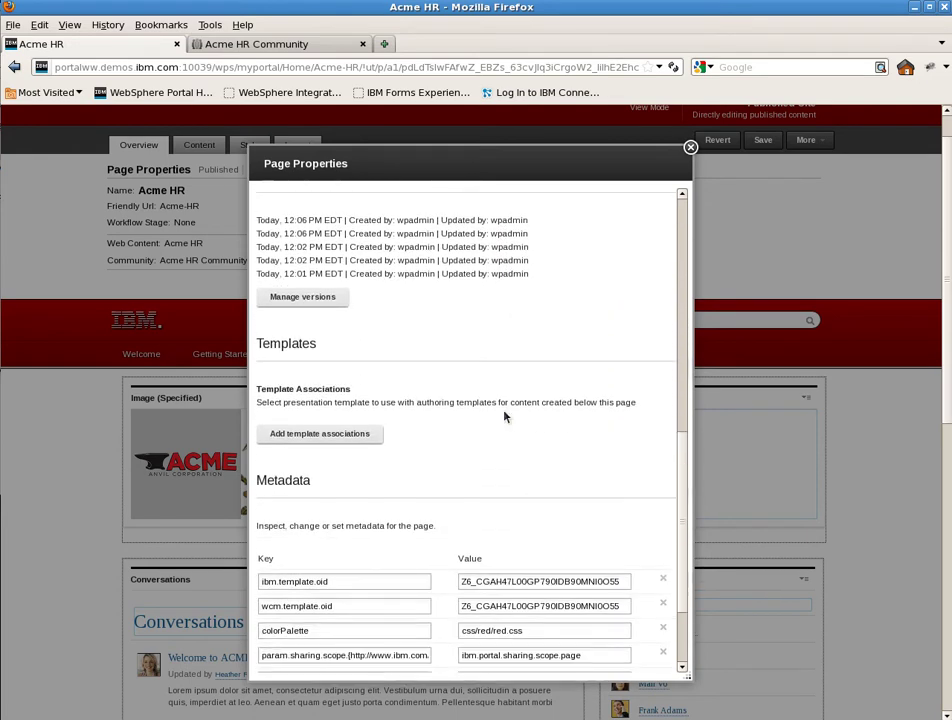
pyautogui.click(593, 647)
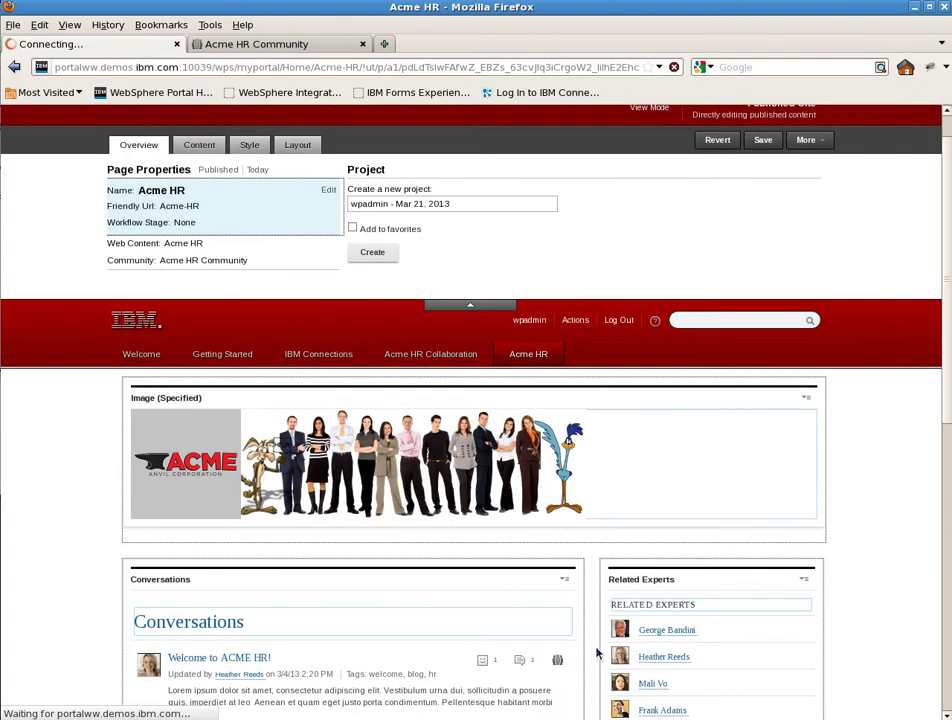
# - Save the Acme HR page and search the Content palette for 'tag'
pyautogui.click(762, 141)
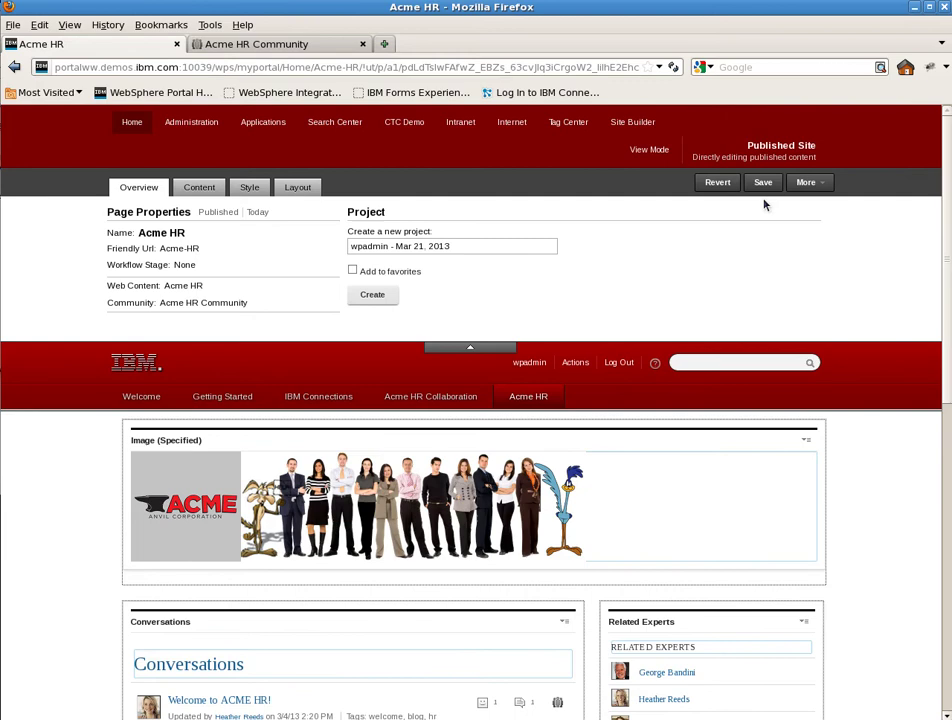
pyautogui.click(192, 190)
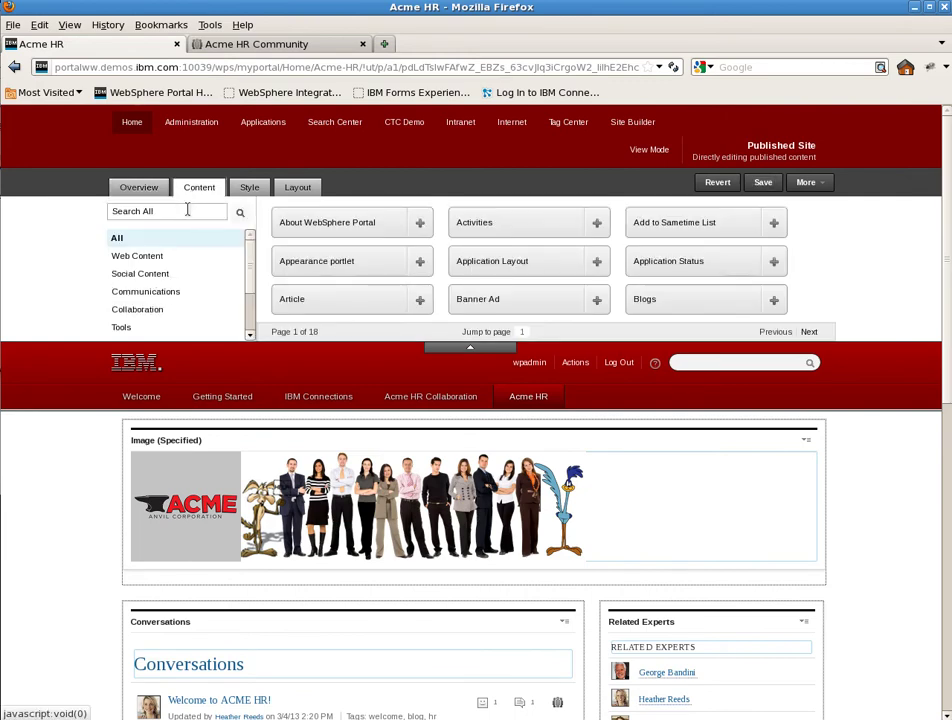
pyautogui.click(187, 210)
pyautogui.write('tag')
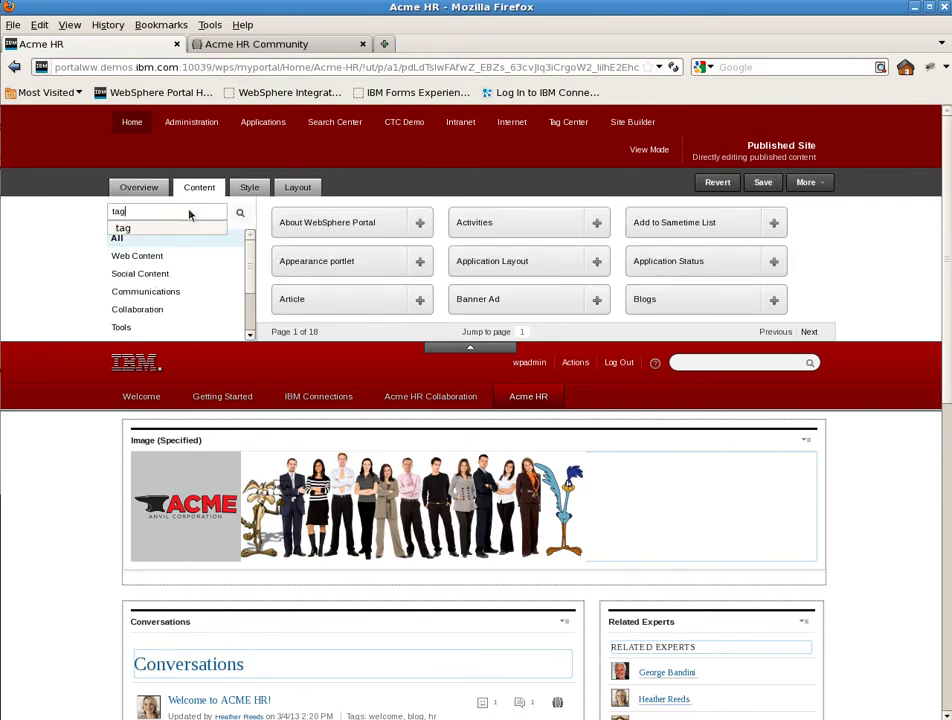
pyautogui.click(240, 214)
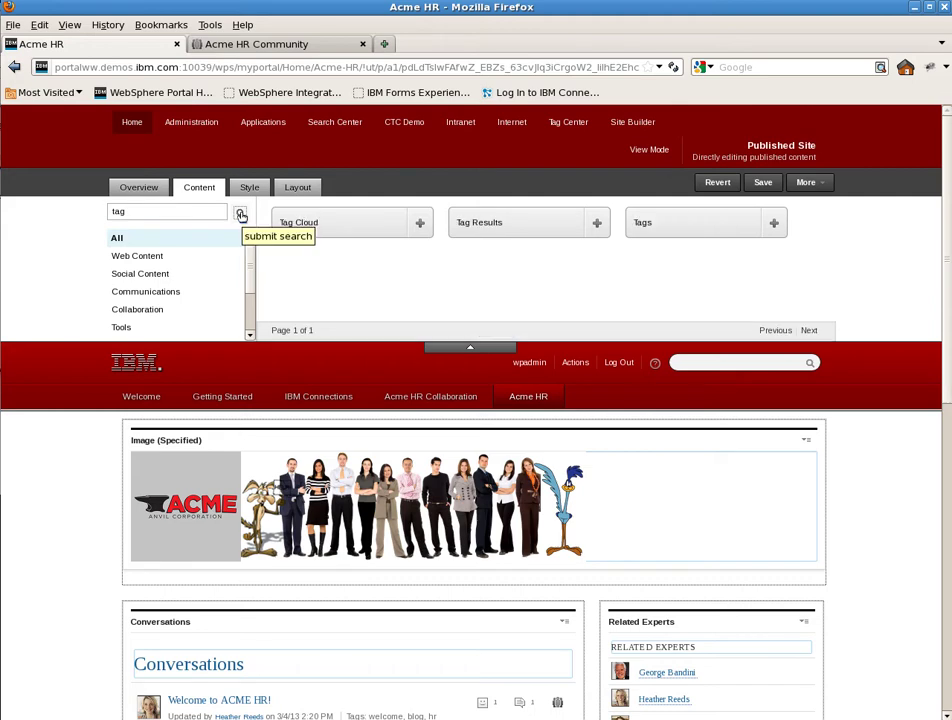
# - Place the Tag Cloud portlet above Related Experts and save the page
pyautogui.moveTo(367, 223); pyautogui.dragTo(628, 617)
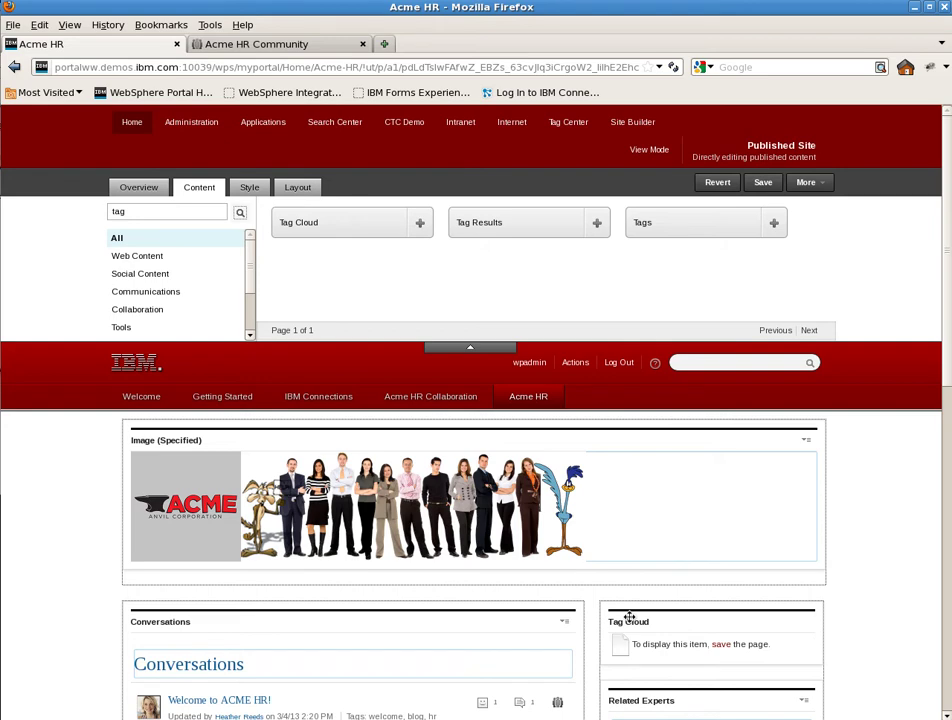
pyautogui.click(723, 646)
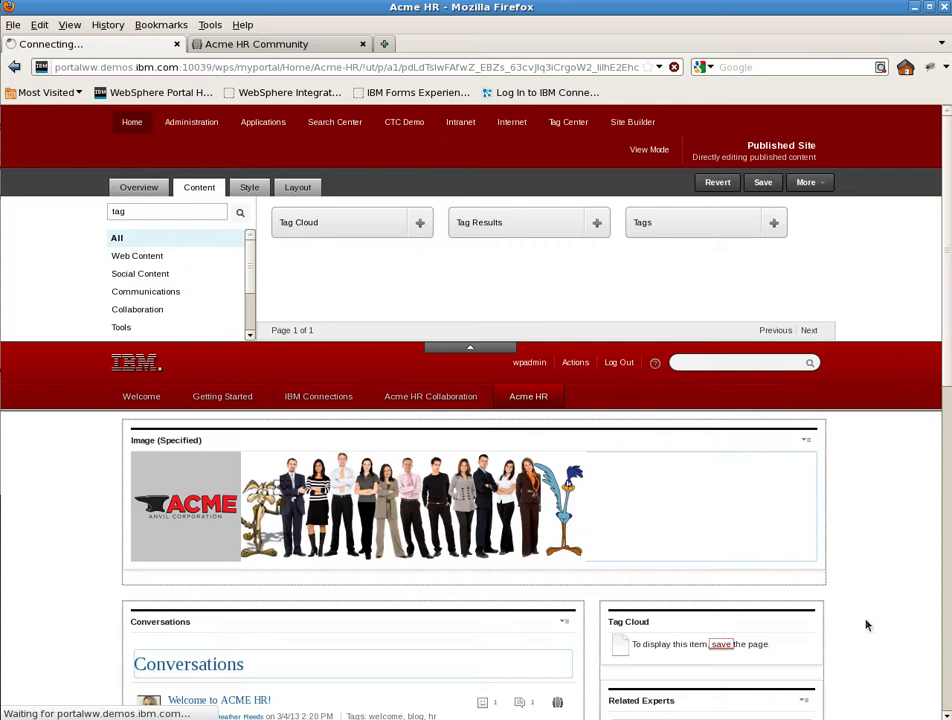
pyautogui.scroll(-4, 866, 625)
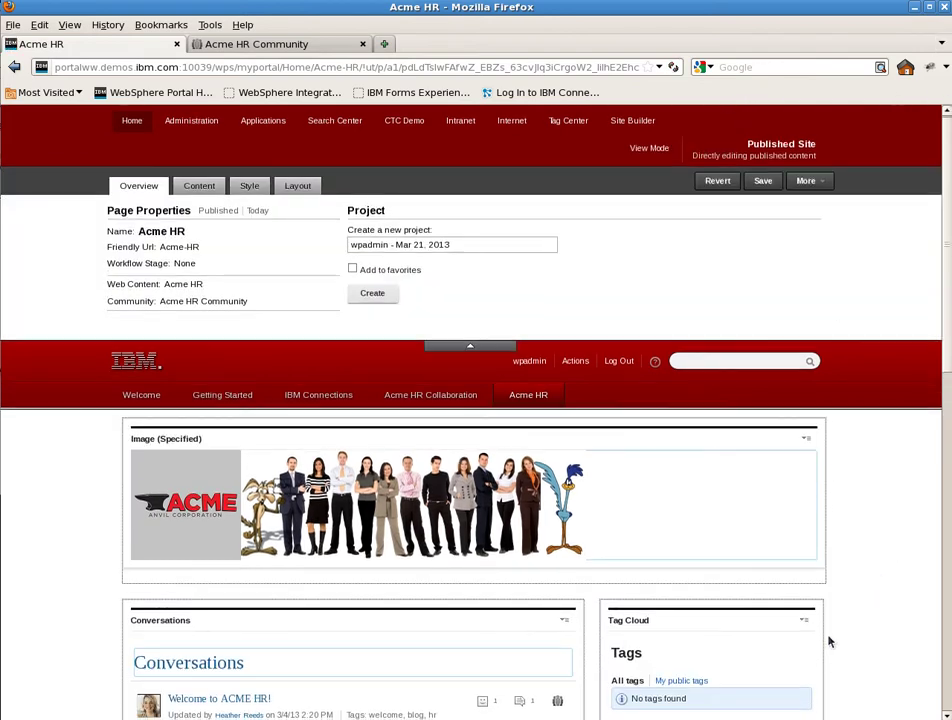
pyautogui.scroll(-3, 828, 641)
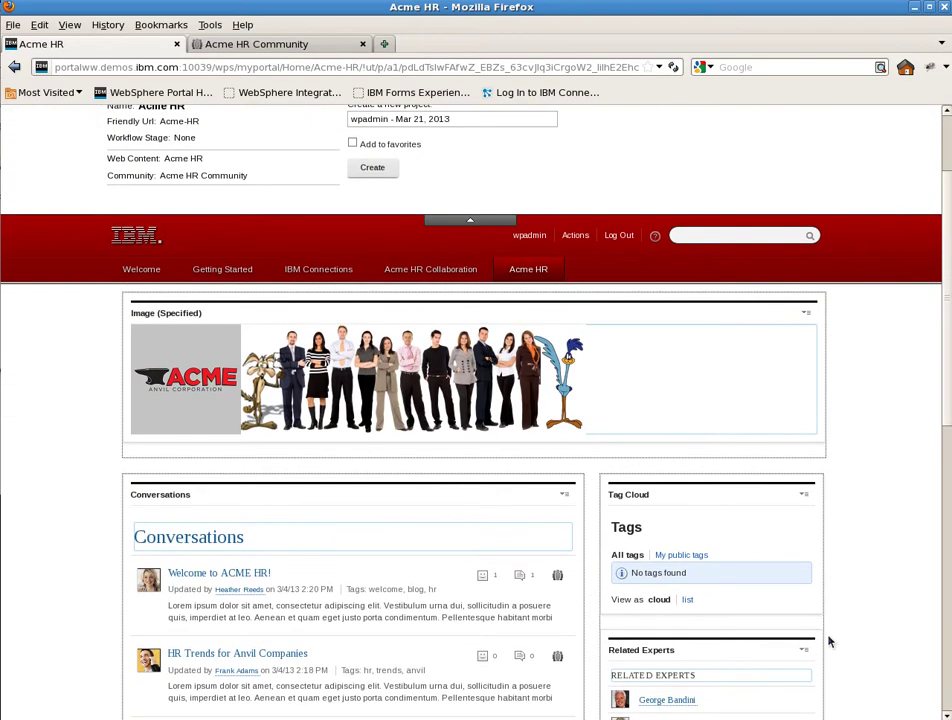
# - In Tag Cloud's shared settings, choose Transmitted tags only and Expose public render parameter, then OK
pyautogui.click(805, 495)
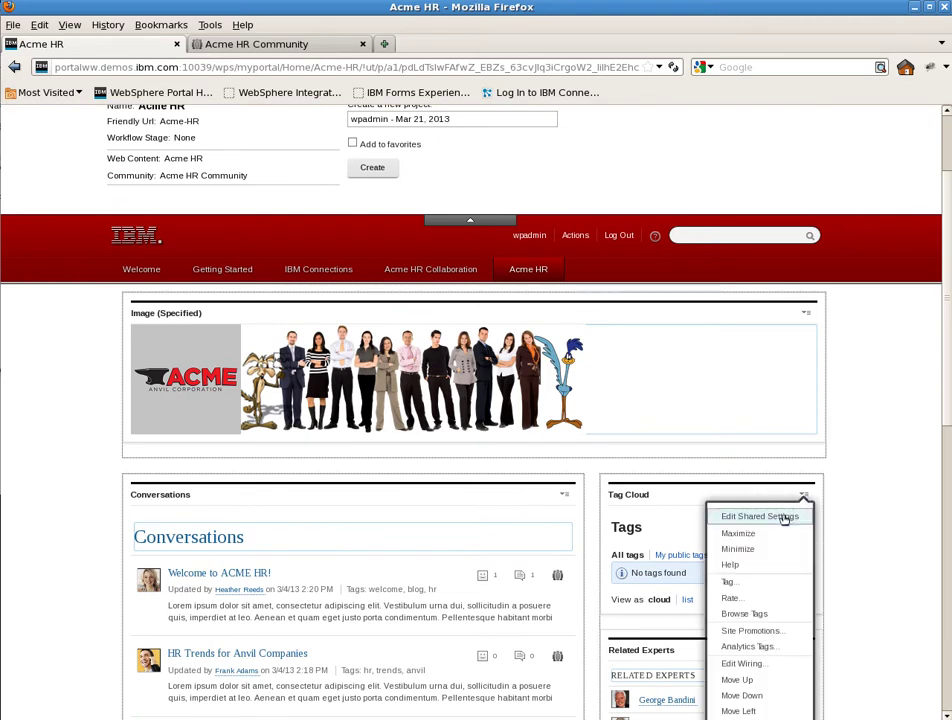
pyautogui.click(786, 517)
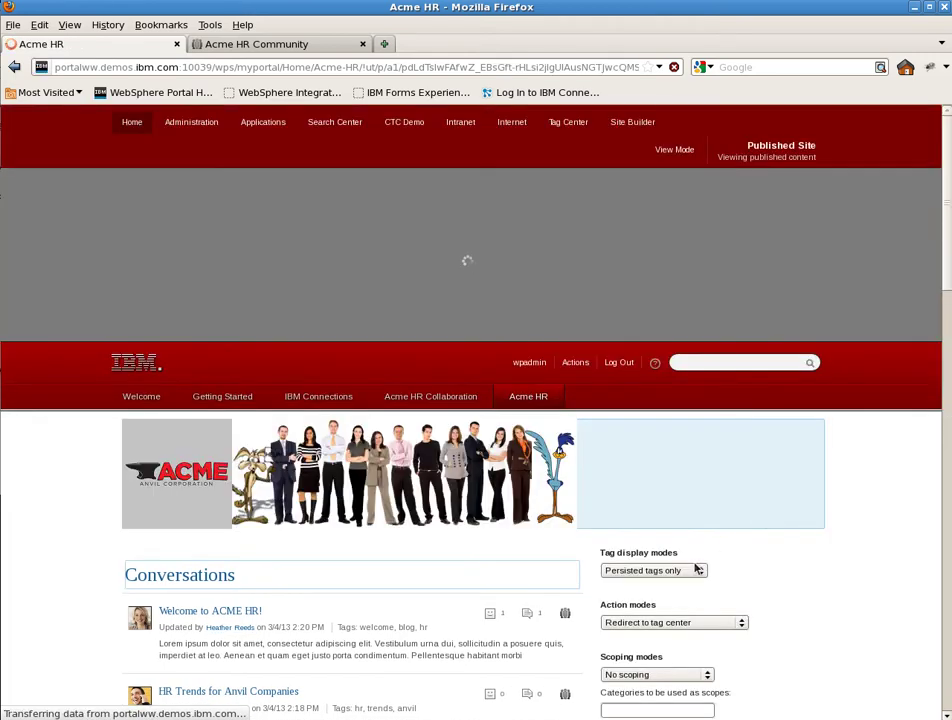
pyautogui.click(697, 570)
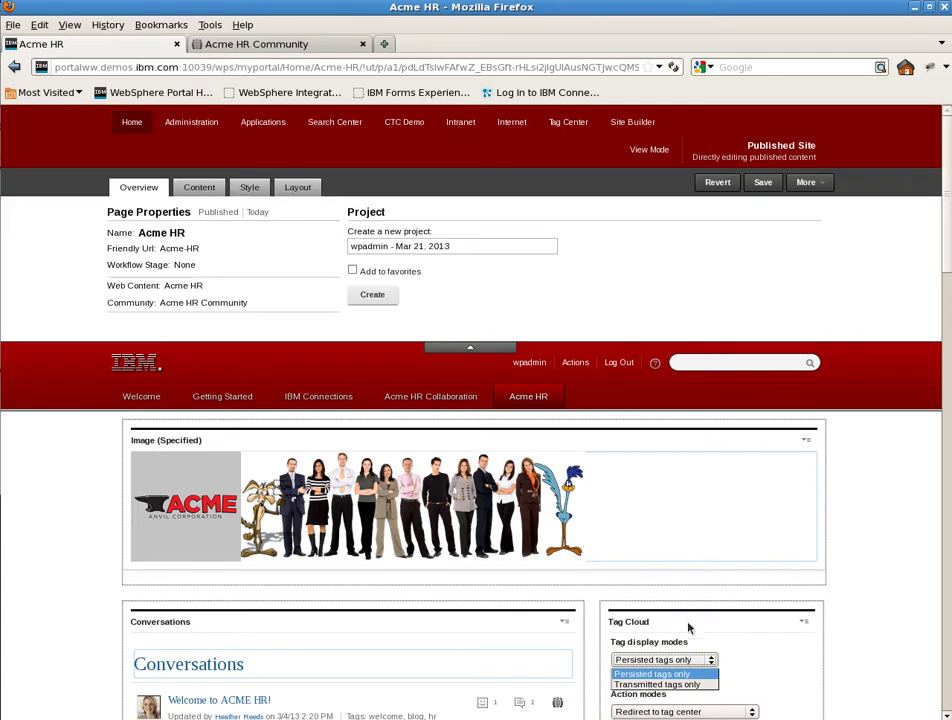
pyautogui.click(680, 684)
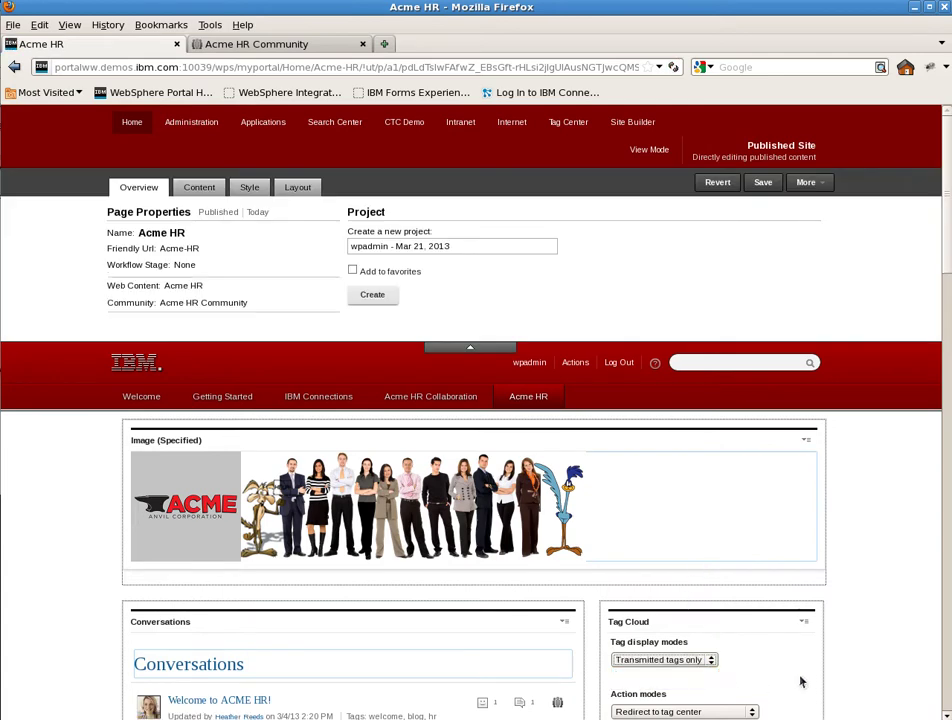
pyautogui.scroll(-3, 816, 679)
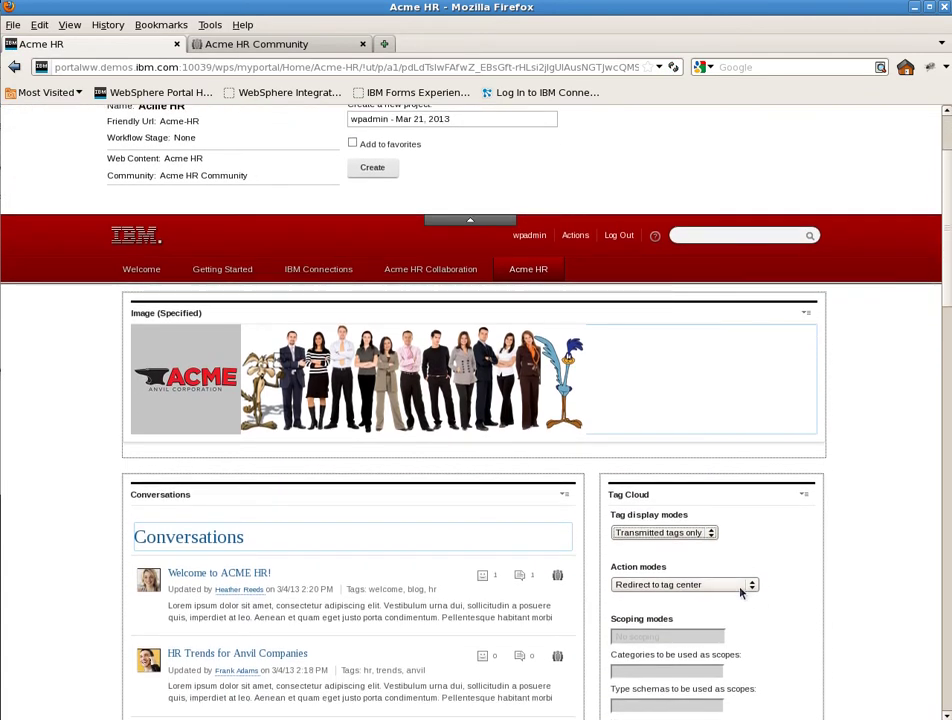
pyautogui.click(741, 586)
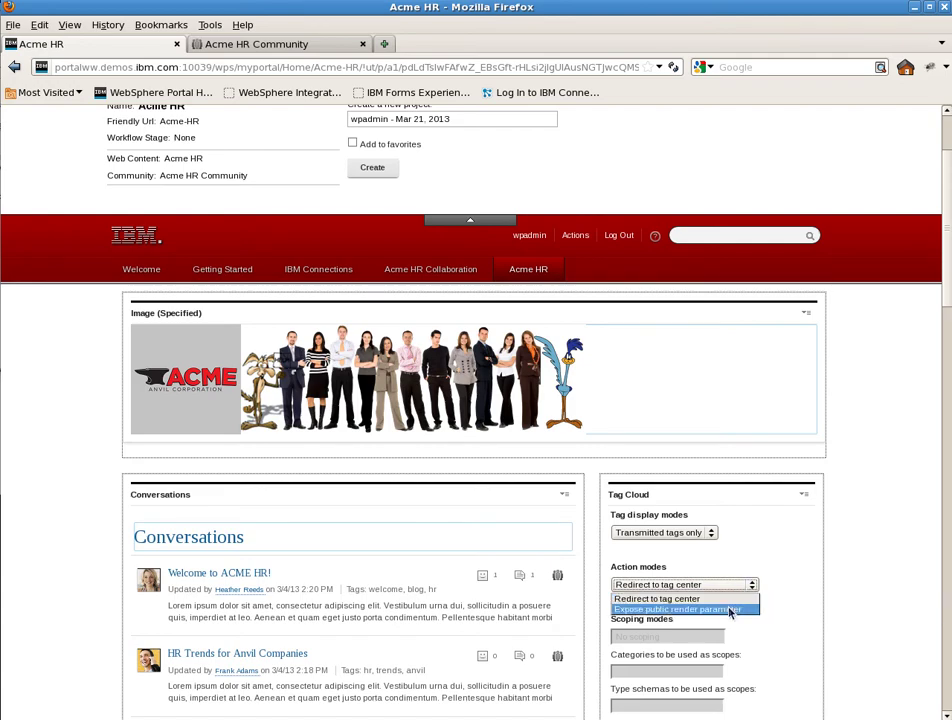
pyautogui.click(729, 609)
pyautogui.scroll(-6, 851, 618)
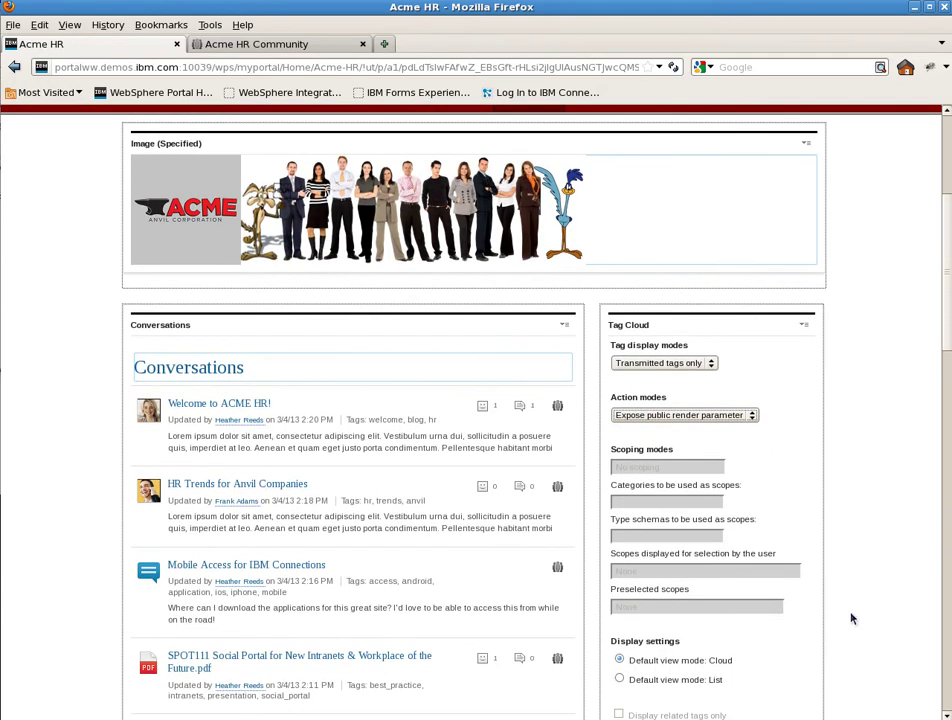
pyautogui.scroll(-8, 851, 618)
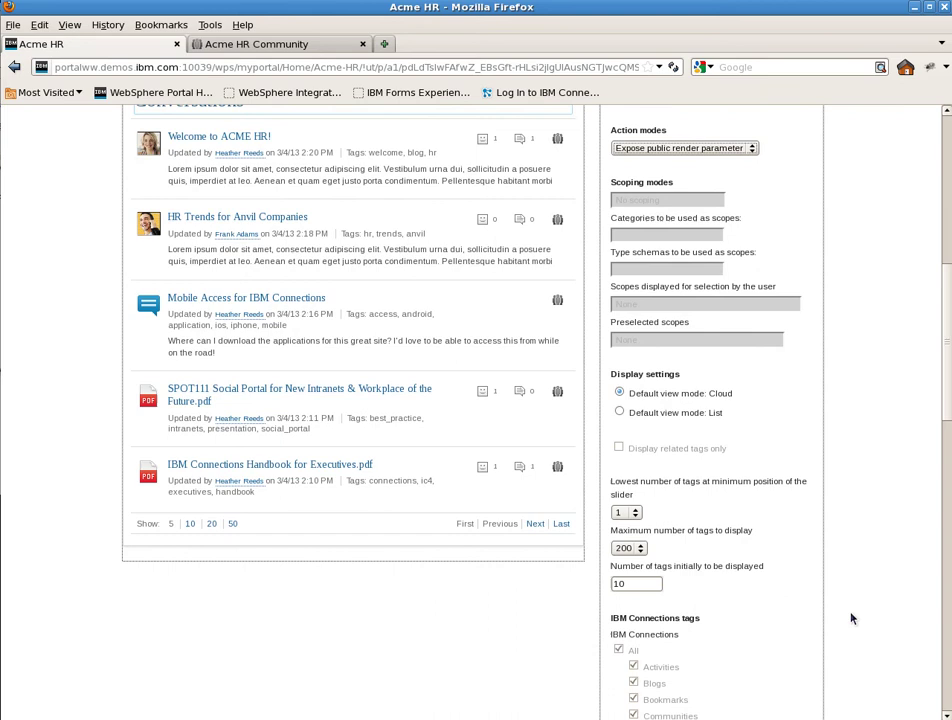
pyautogui.scroll(-6, 851, 618)
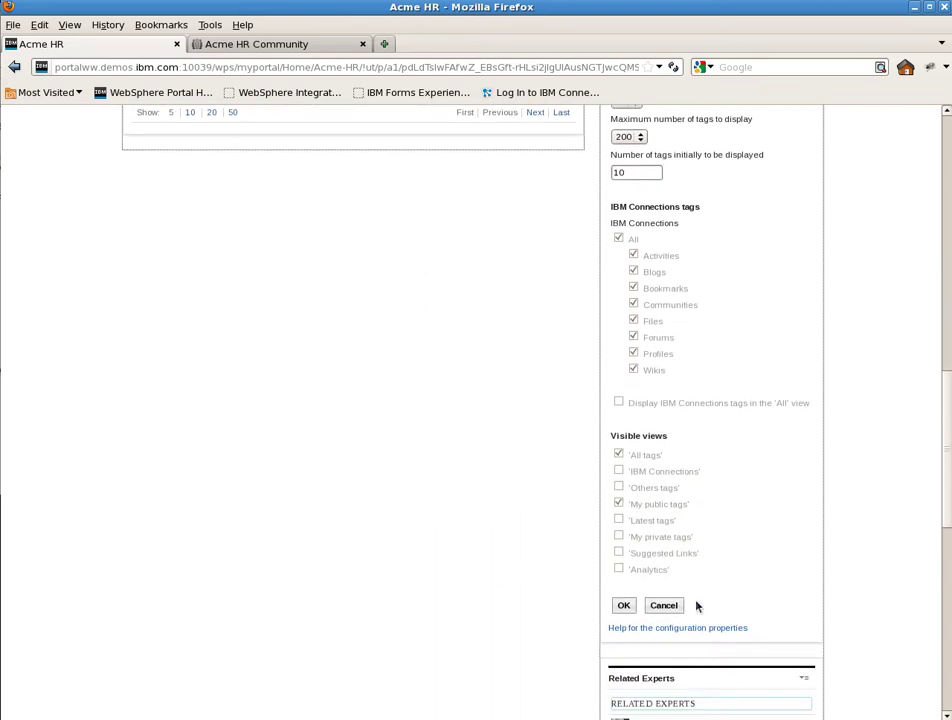
pyautogui.click(623, 606)
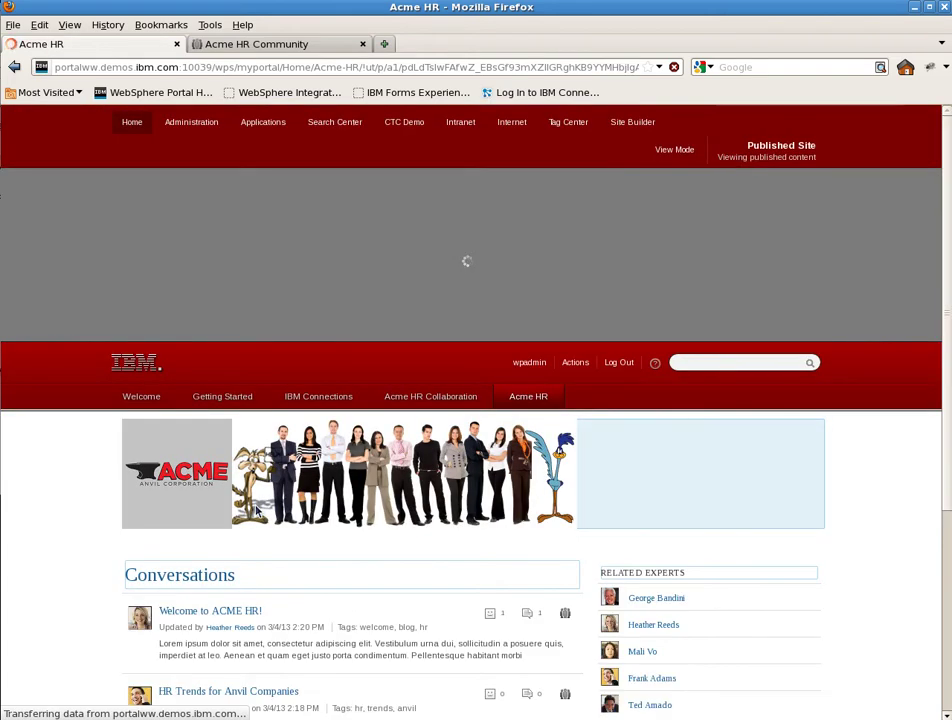
# - Check Enable Tag Selection Support in the Conversations list's edit form, then Save and Close
pyautogui.scroll(-5, 70, 565)
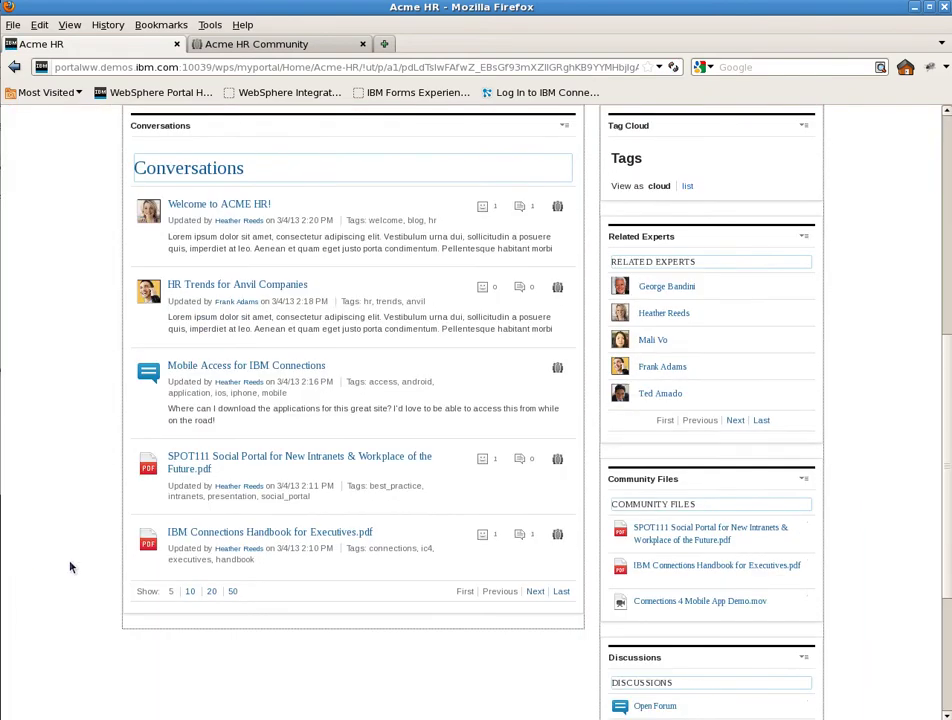
pyautogui.scroll(-1, 60, 611)
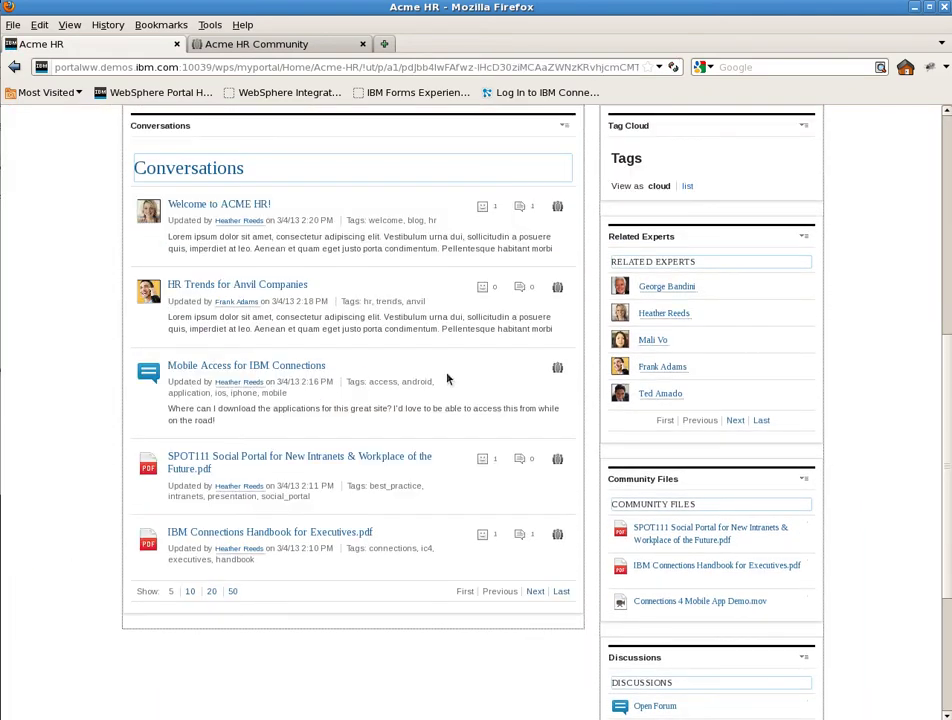
pyautogui.click(540, 351)
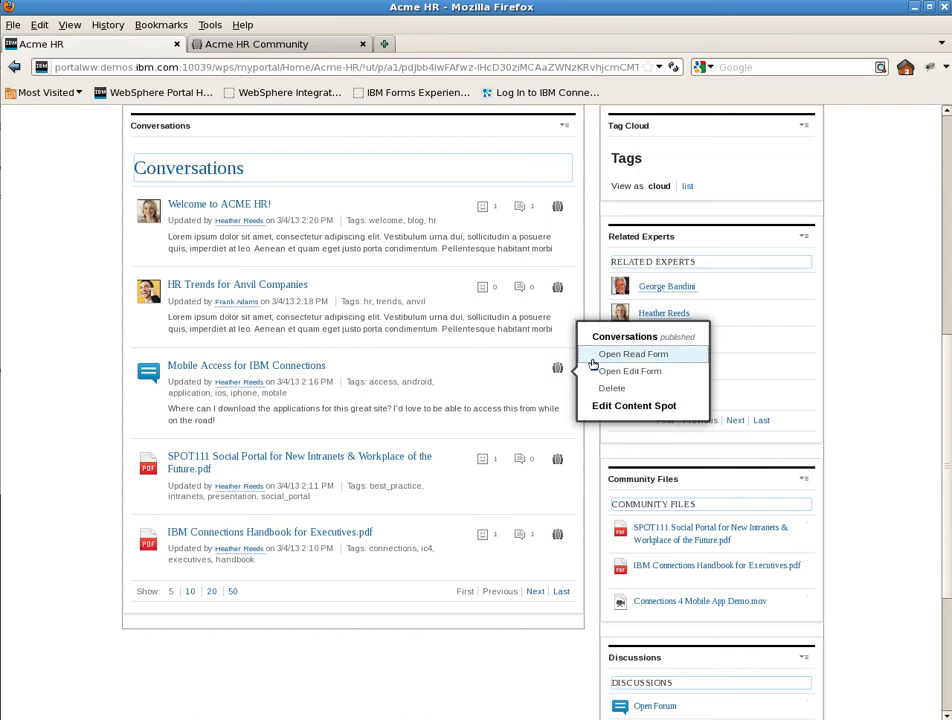
pyautogui.click(600, 371)
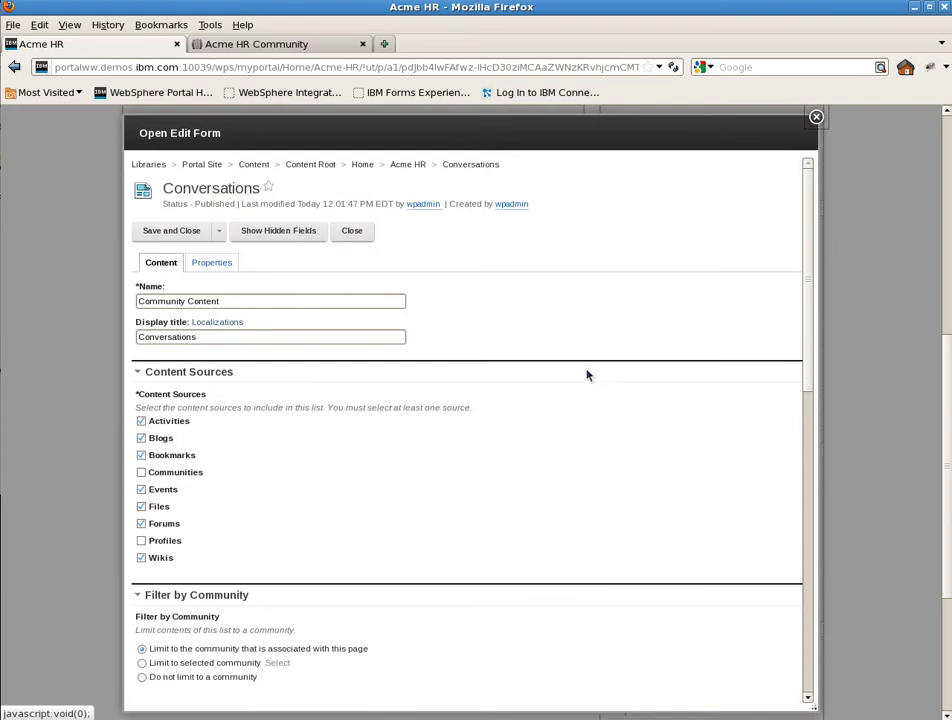
pyautogui.scroll(-5, 362, 452)
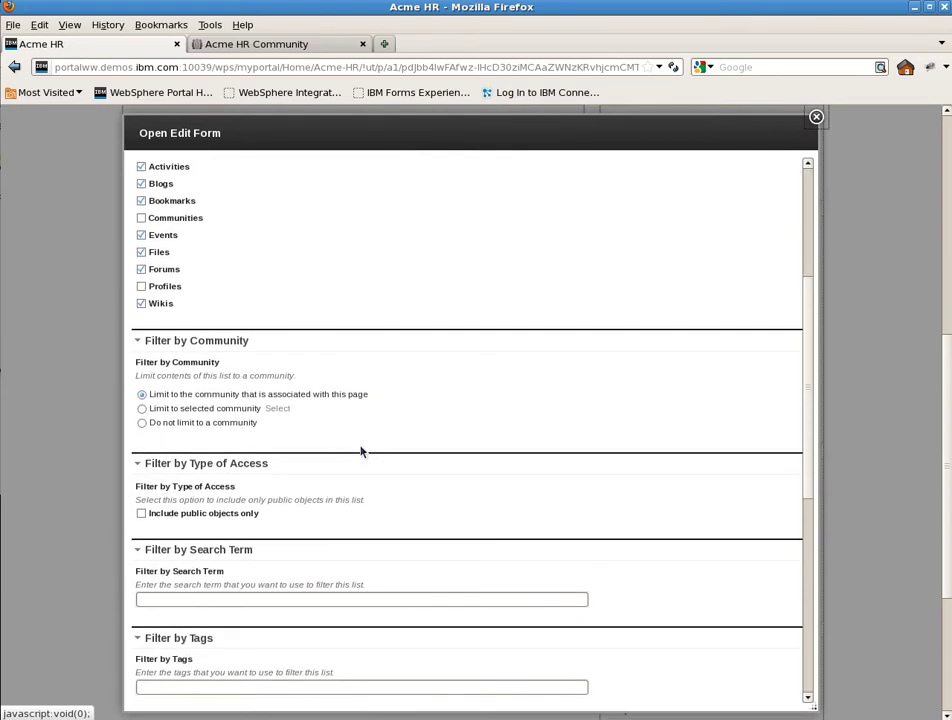
pyautogui.scroll(-6, 362, 452)
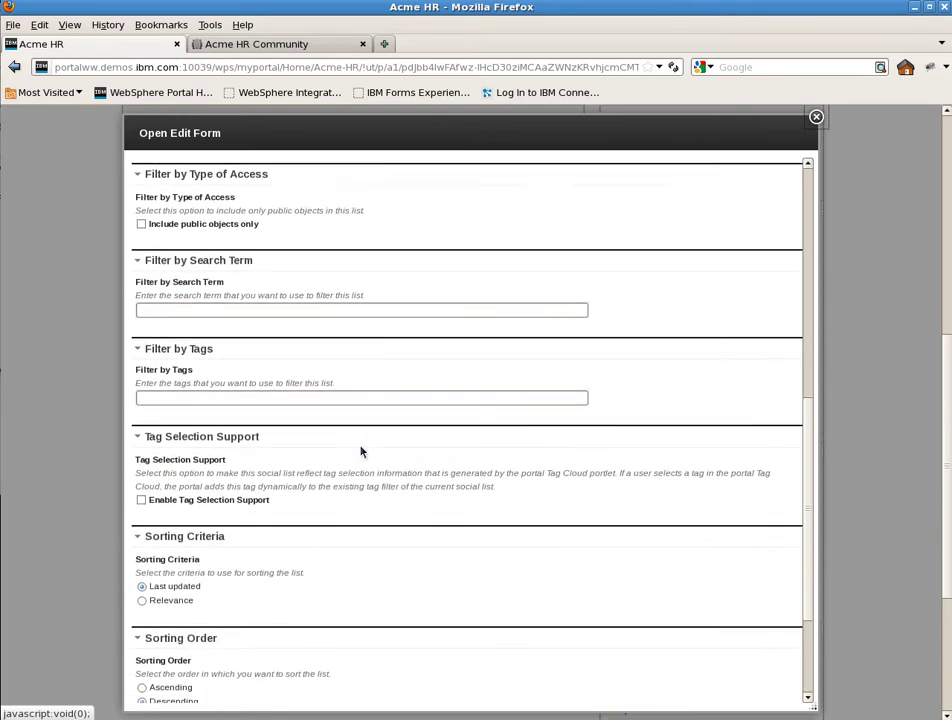
pyautogui.scroll(-1, 345, 451)
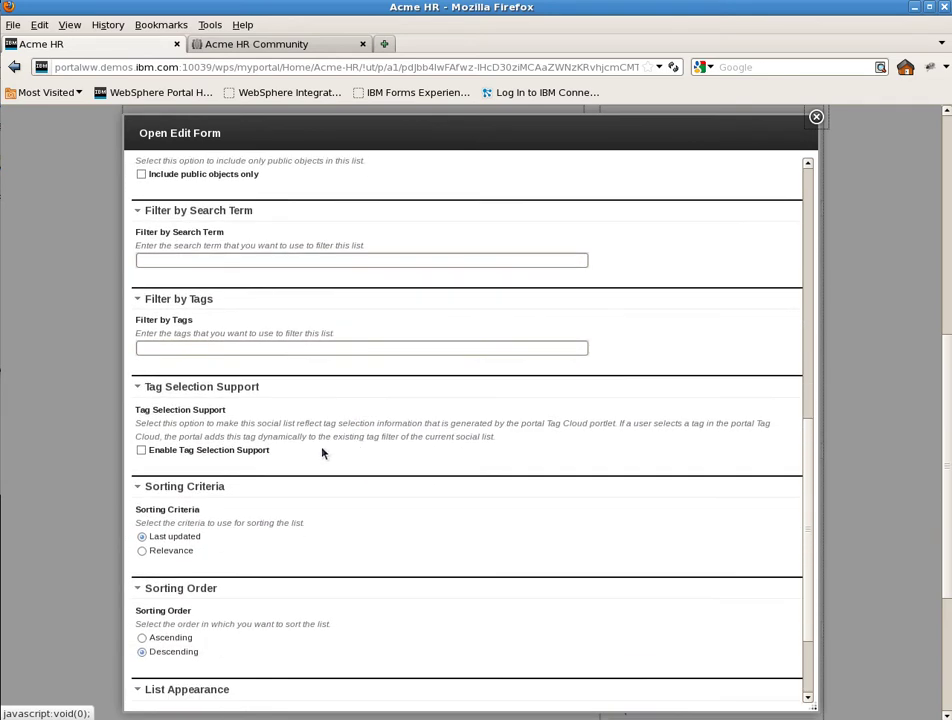
pyautogui.click(142, 451)
pyautogui.scroll(-3, 244, 489)
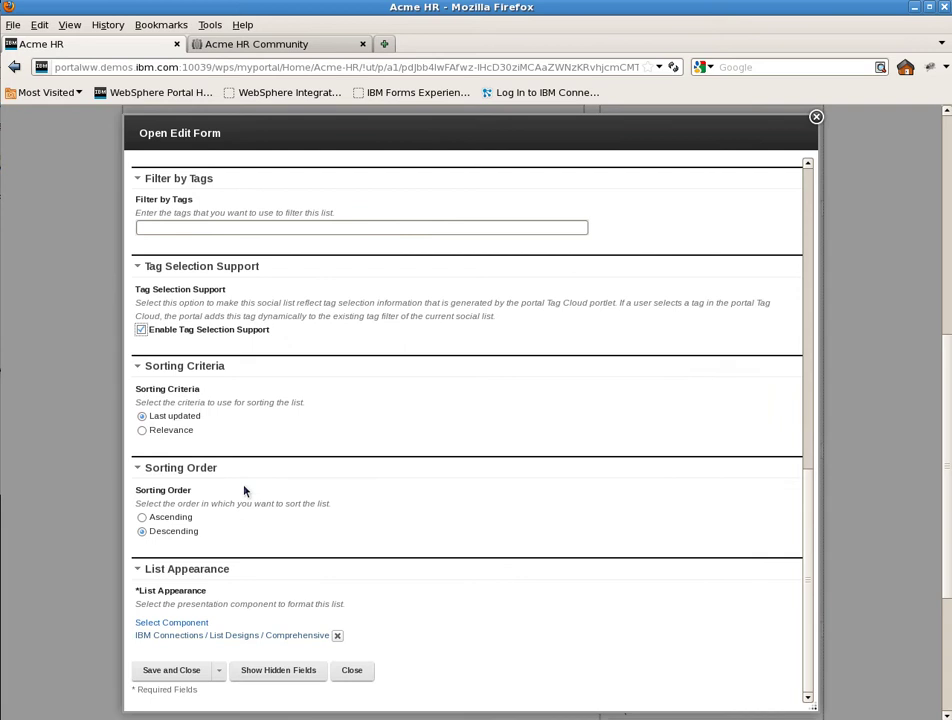
pyautogui.click(170, 679)
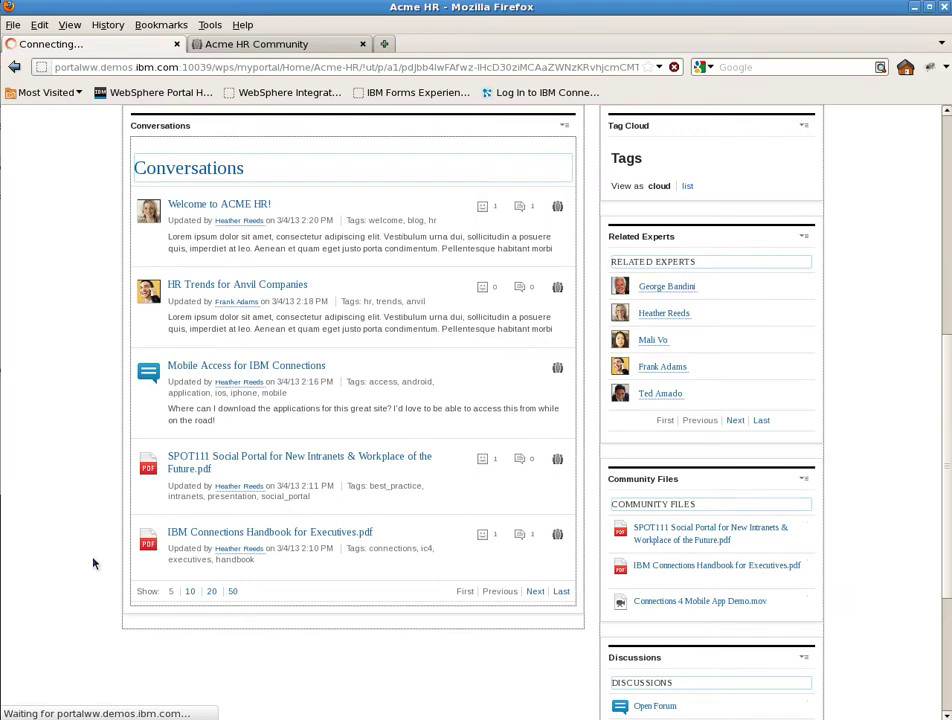
pyautogui.scroll(7, 93, 564)
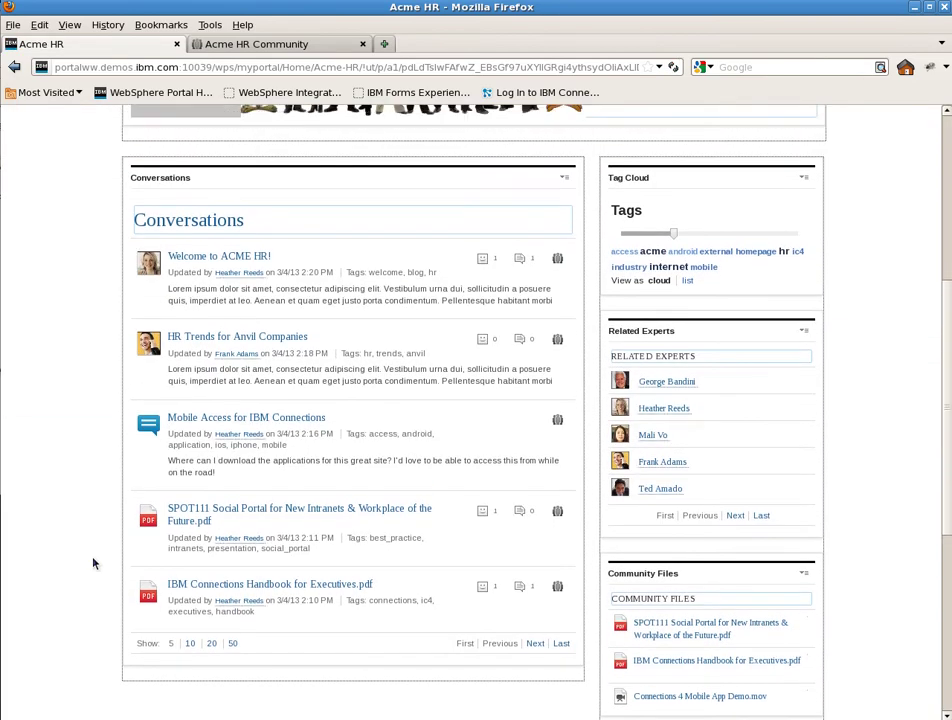
pyautogui.scroll(5, 93, 564)
pyautogui.scroll(2, 93, 564)
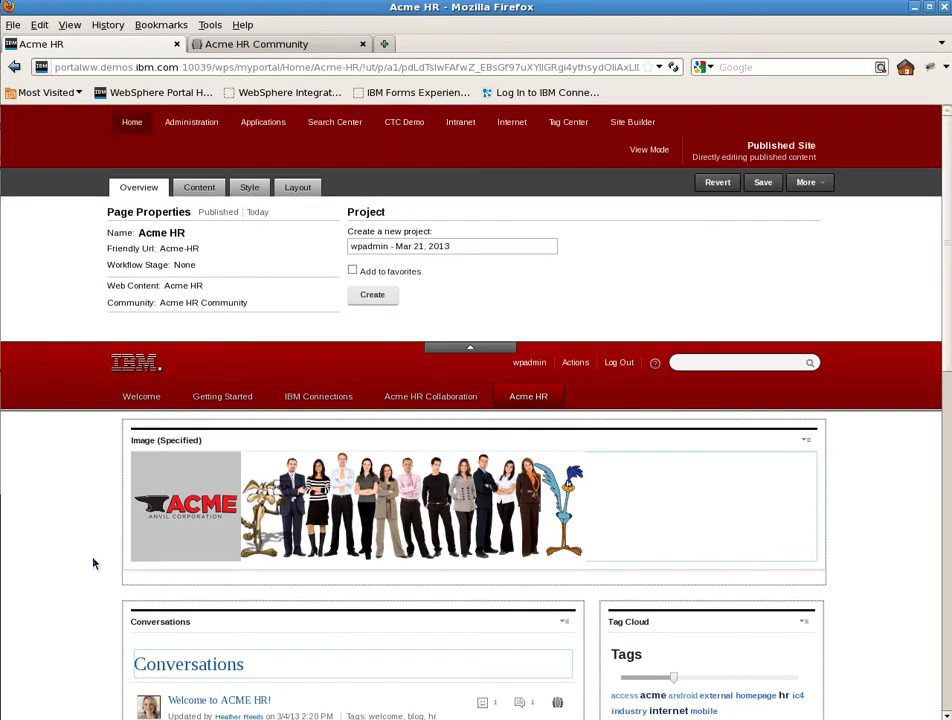
pyautogui.click(649, 149)
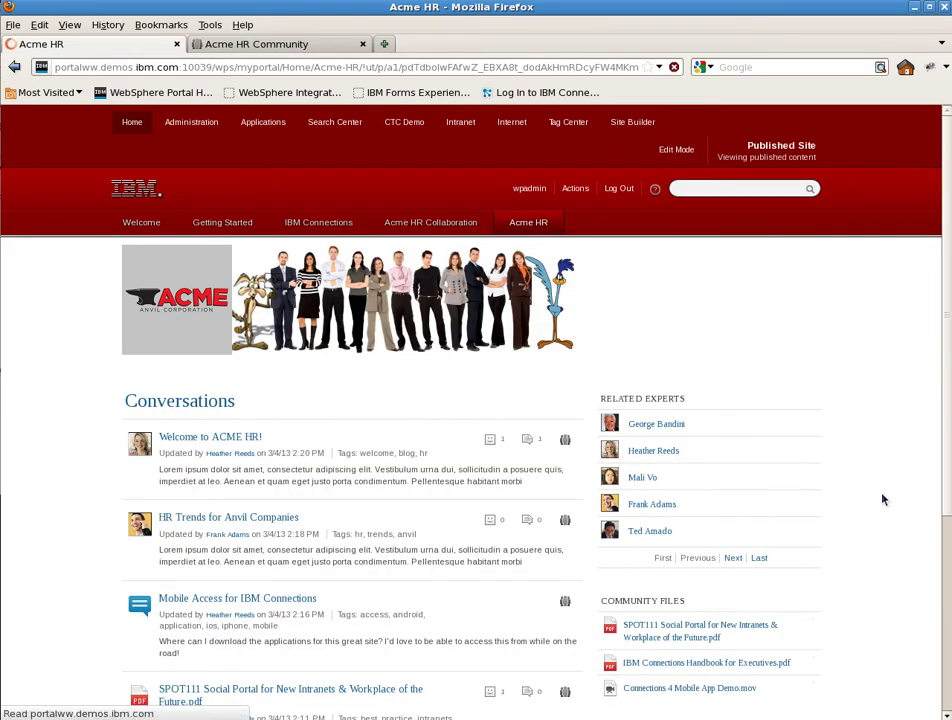
pyautogui.scroll(-6, 882, 499)
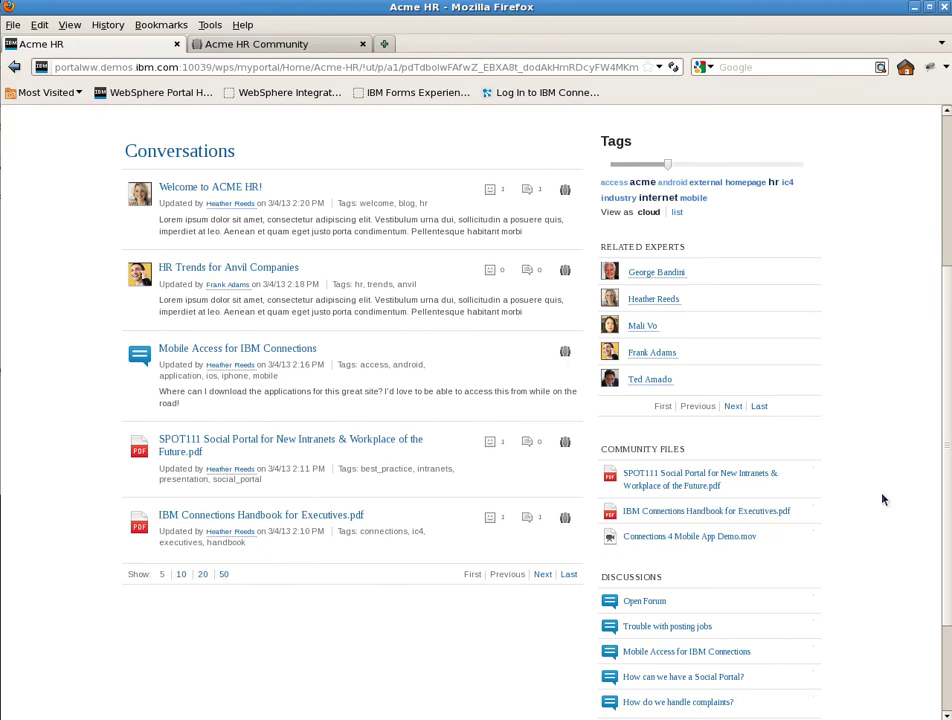
pyautogui.scroll(2, 882, 499)
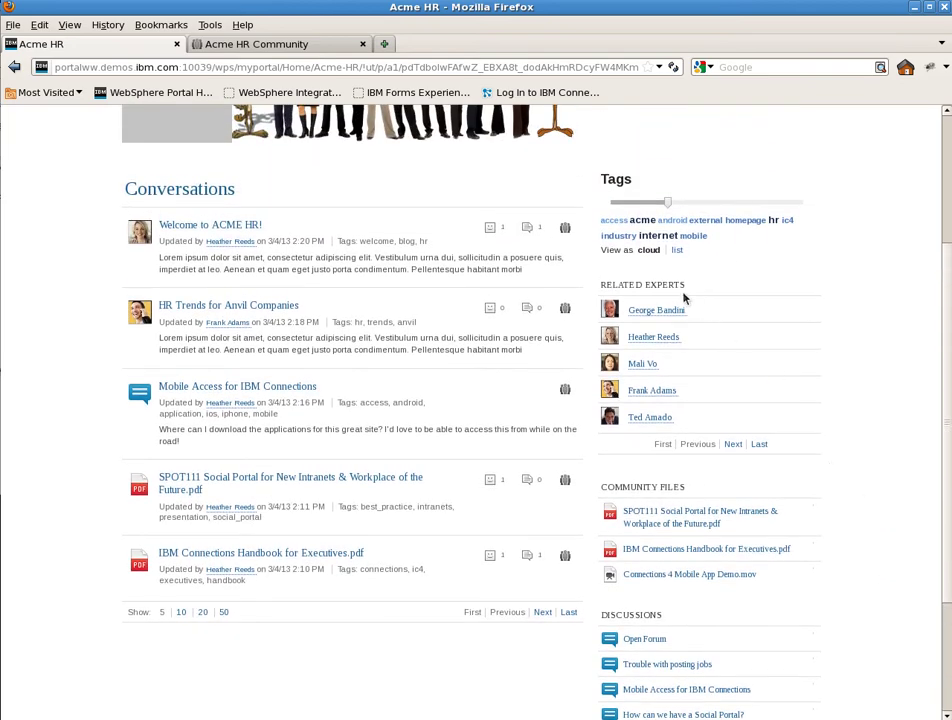
pyautogui.moveTo(664, 314)
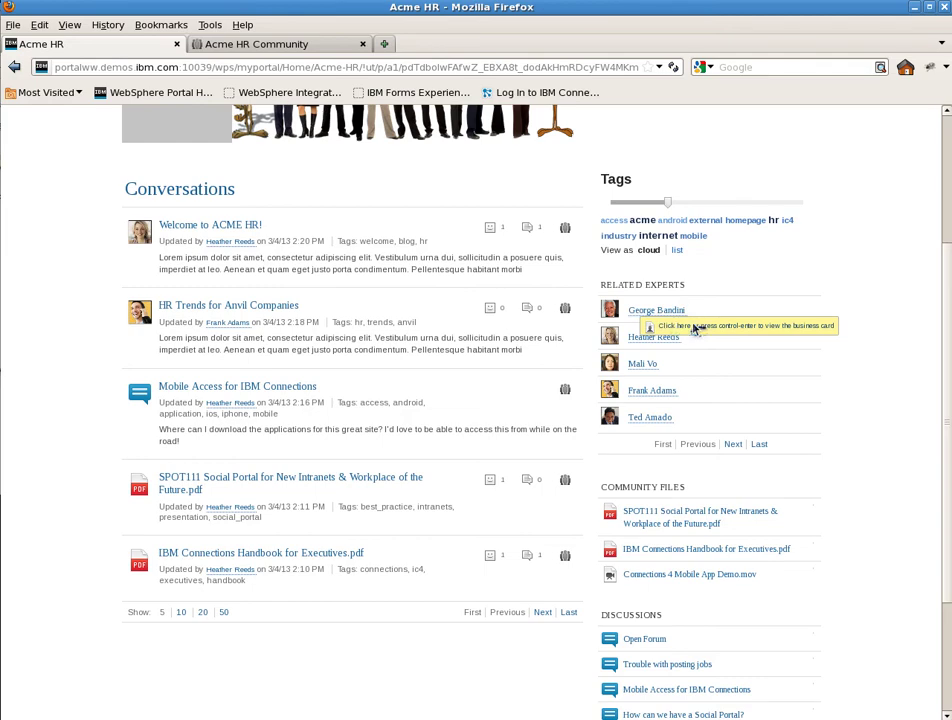
pyautogui.click(700, 326)
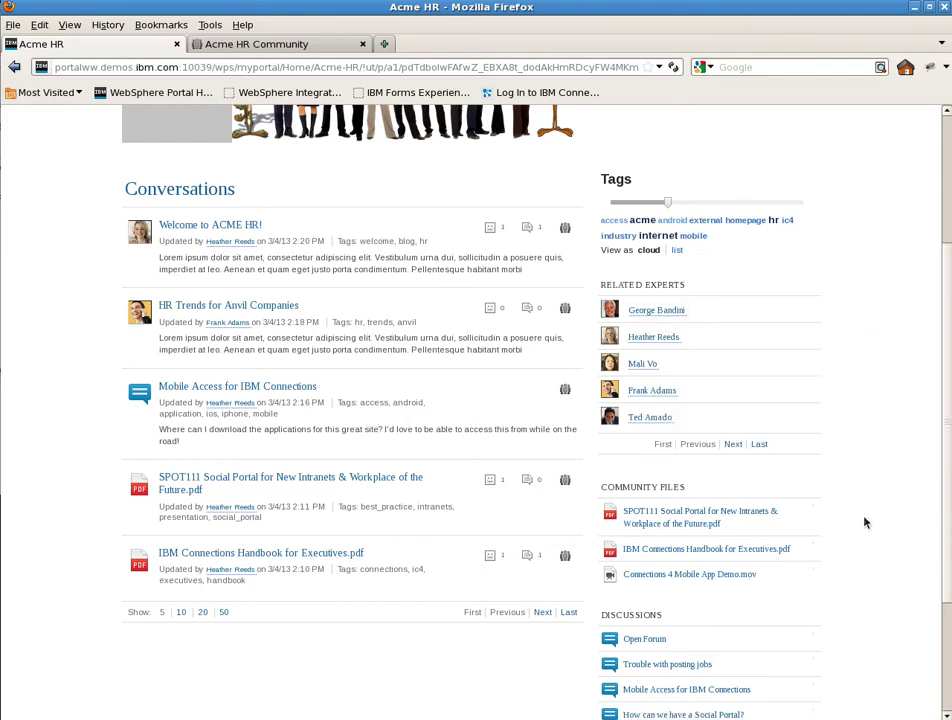
pyautogui.scroll(-3, 865, 521)
pyautogui.scroll(4, 865, 521)
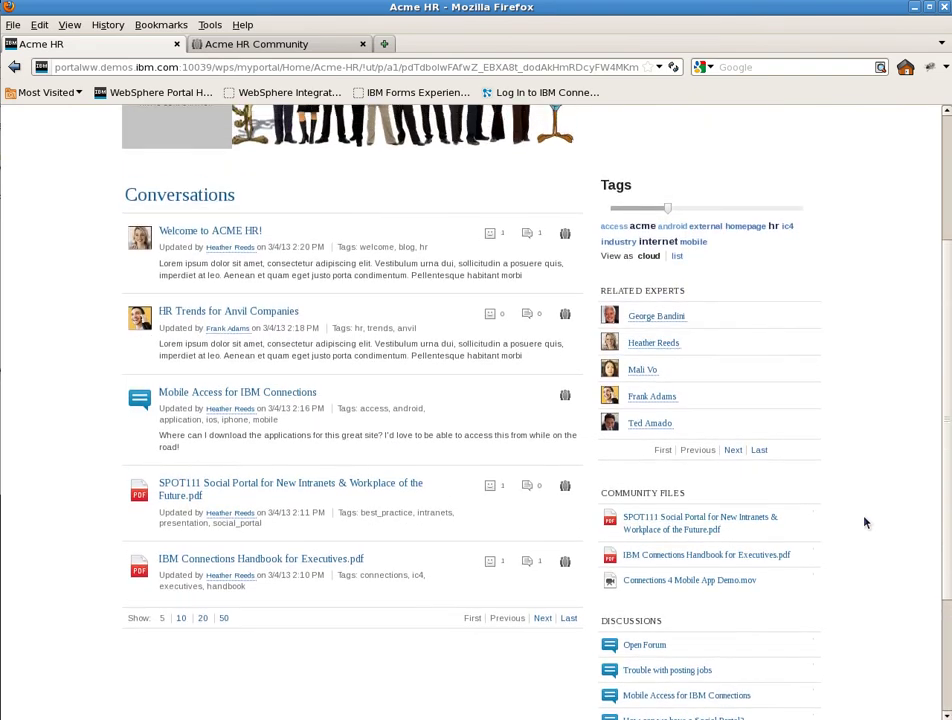
pyautogui.scroll(2, 865, 521)
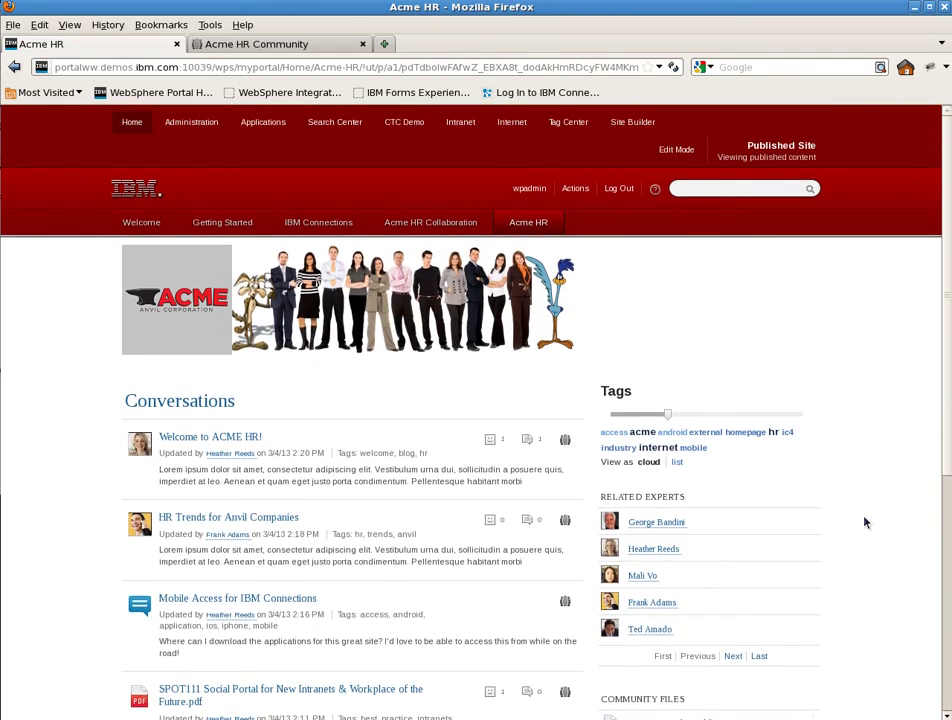
pyautogui.click(676, 150)
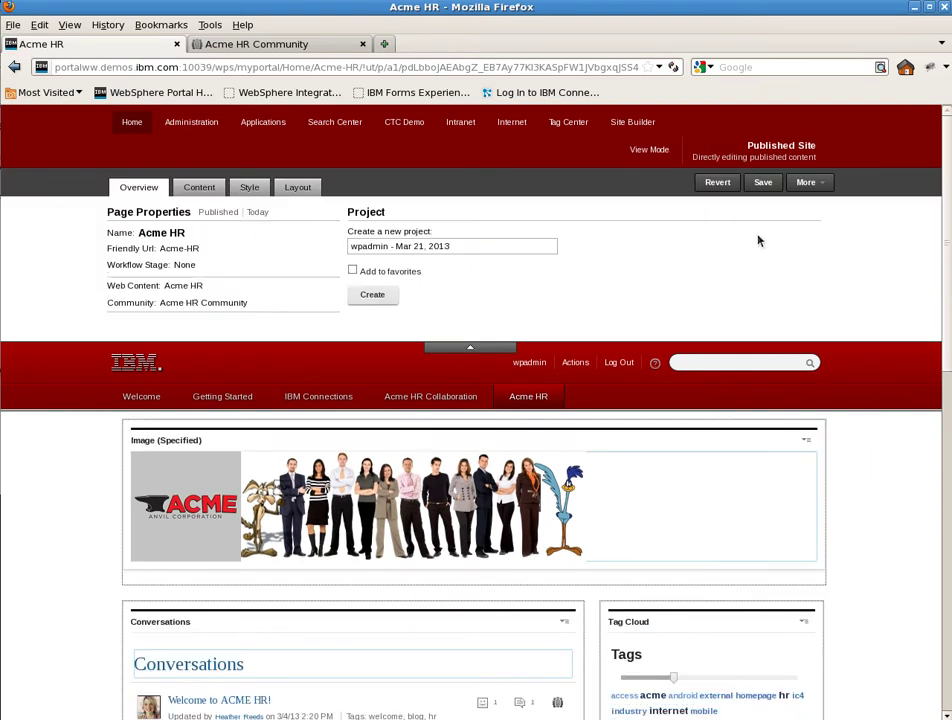
# - Create a child page named Blogs under Acme HR via More > New Child Page
pyautogui.click(810, 182)
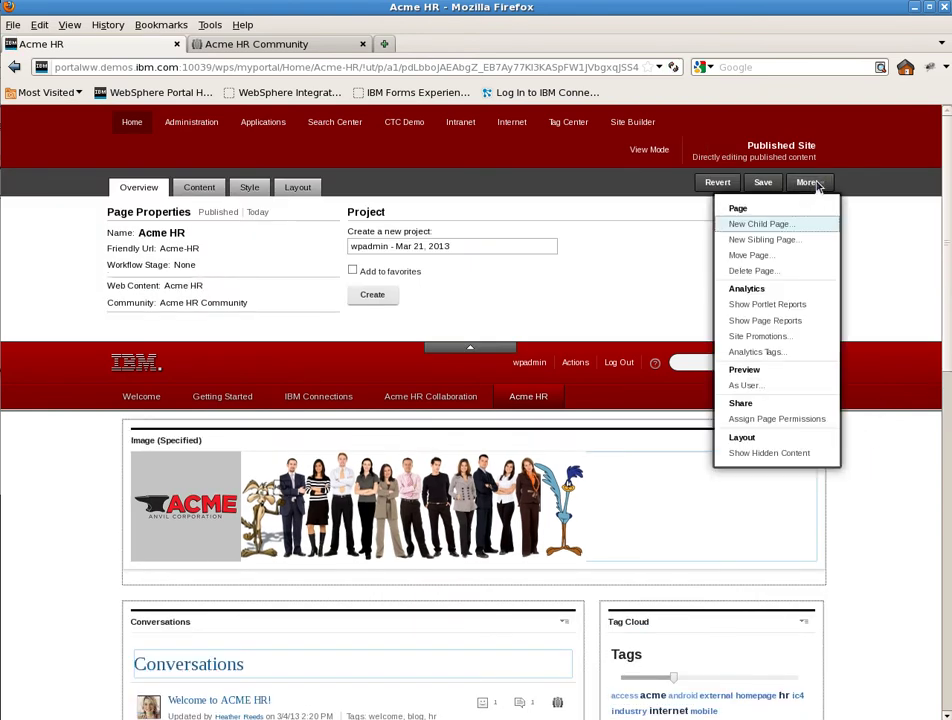
pyautogui.click(768, 225)
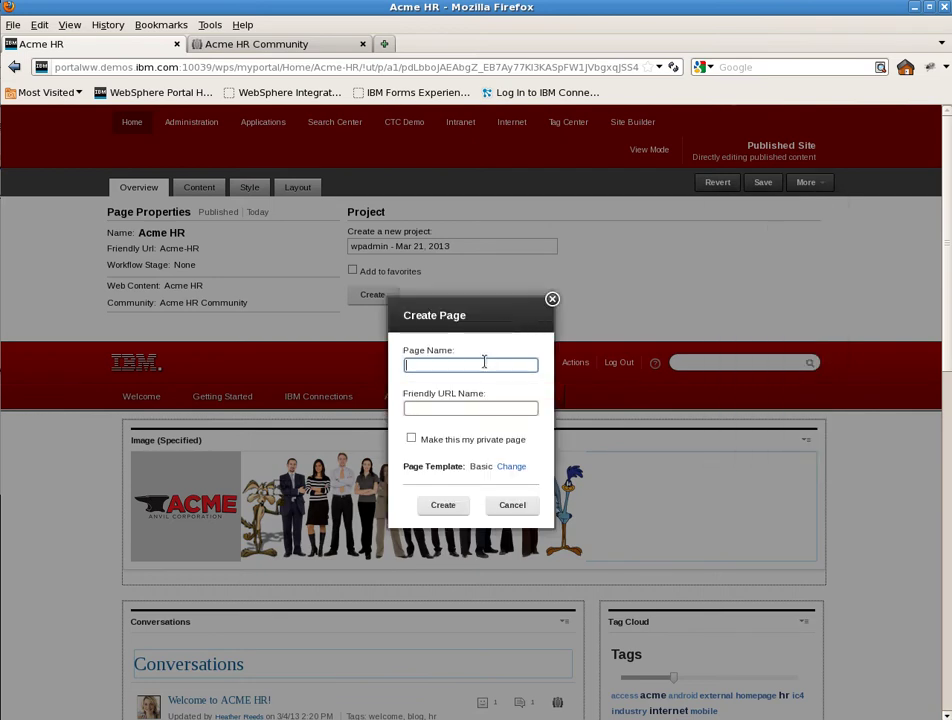
pyautogui.click(484, 363)
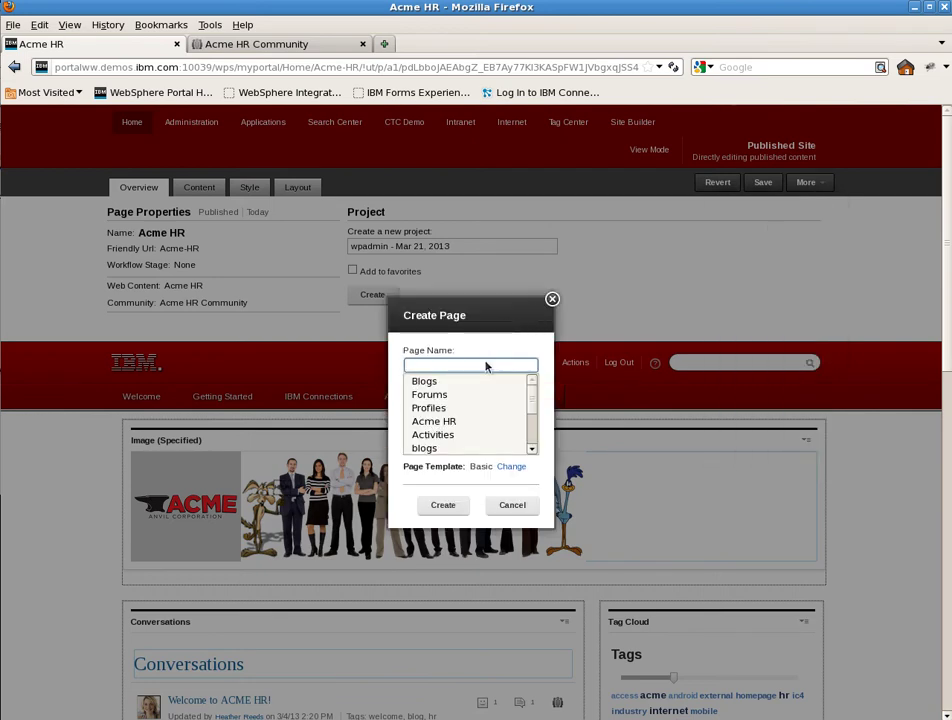
pyautogui.press('Down')
pyautogui.press('Return')
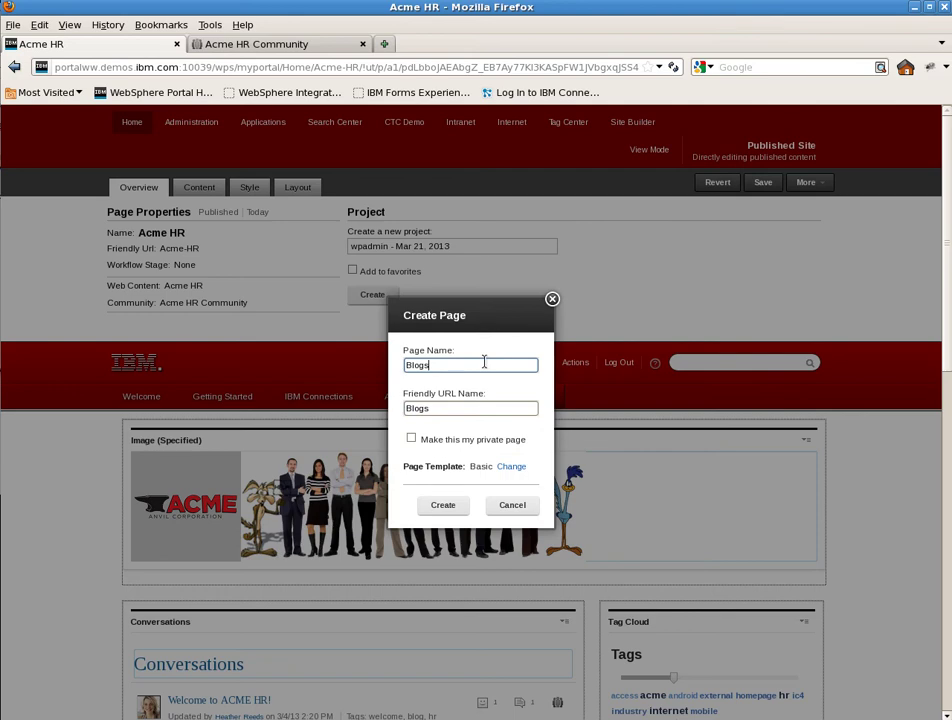
pyautogui.click(452, 510)
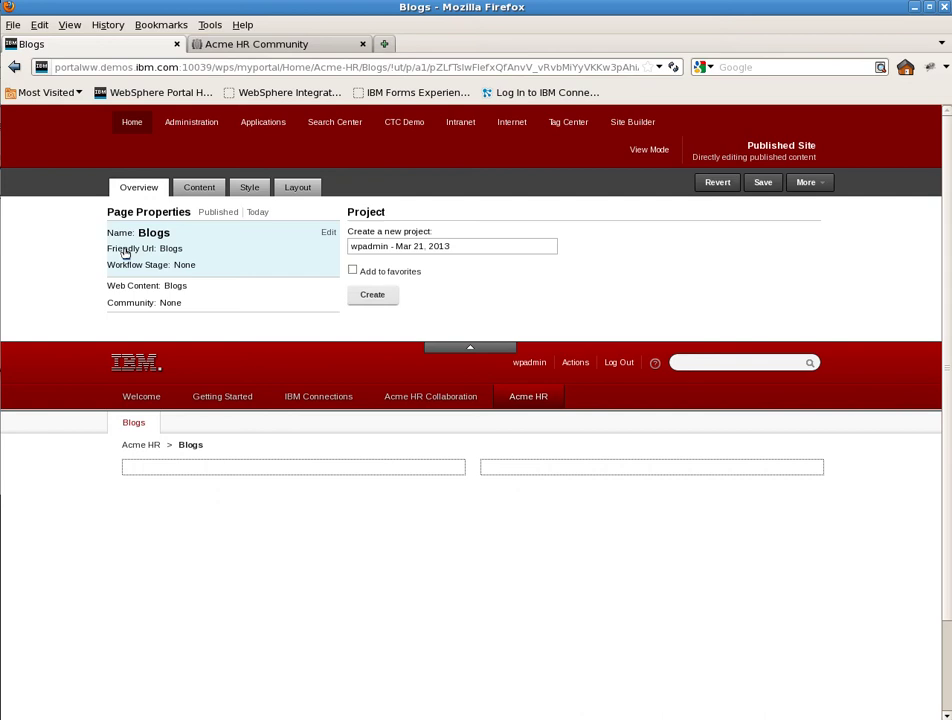
# - Switch the Blogs page to the 2 column left layout and save it
pyautogui.click(297, 188)
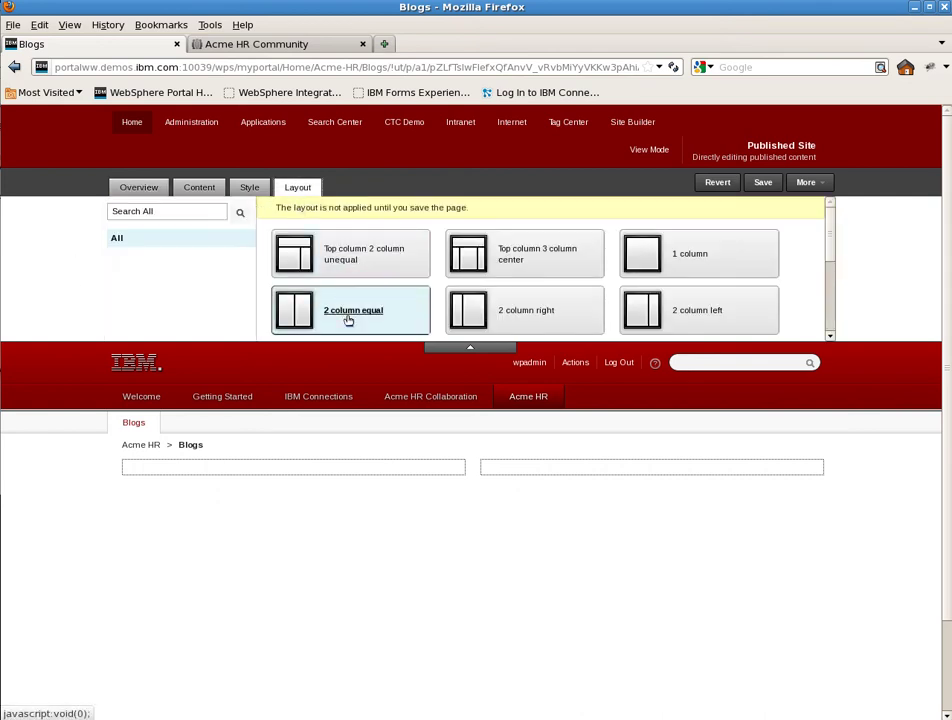
pyautogui.click(720, 310)
pyautogui.click(763, 184)
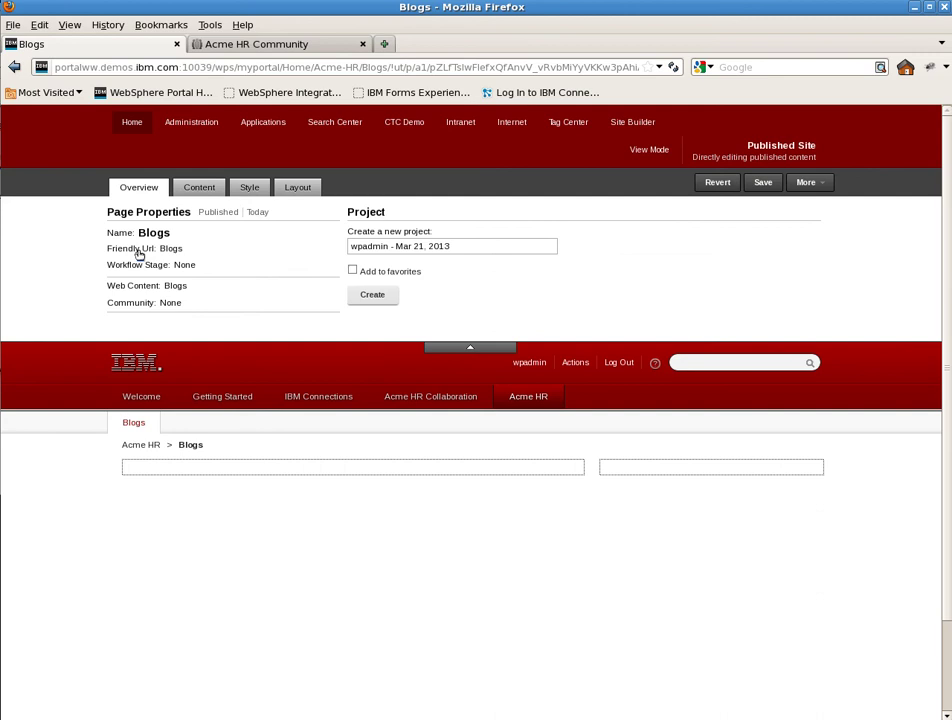
# - Drag the Blogs portlet from Social Content into the page's left column
pyautogui.click(197, 188)
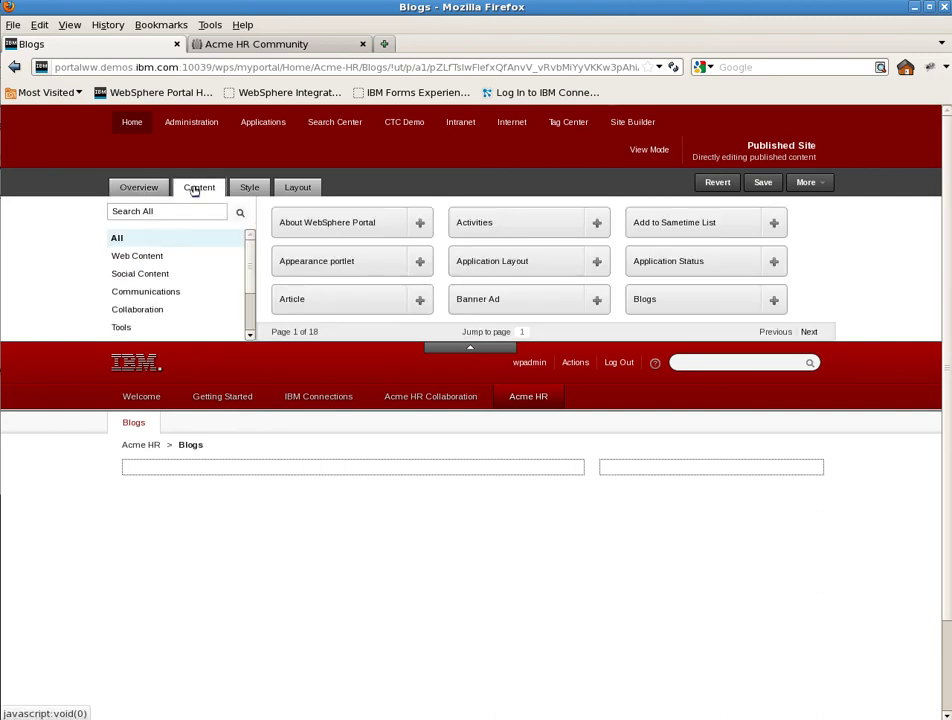
pyautogui.click(159, 274)
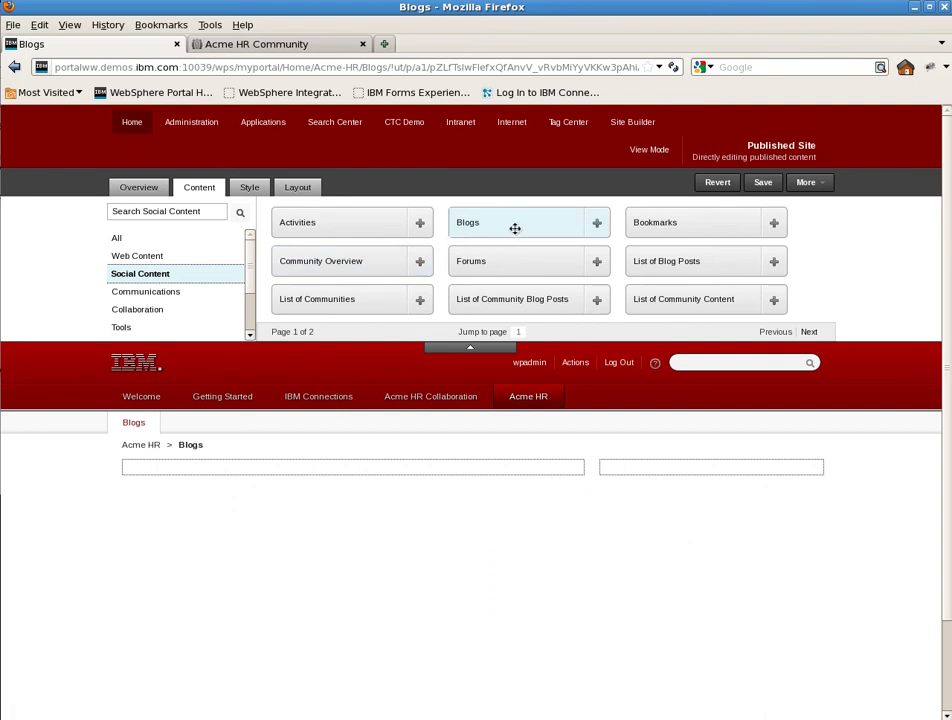
pyautogui.moveTo(516, 227); pyautogui.dragTo(378, 467)
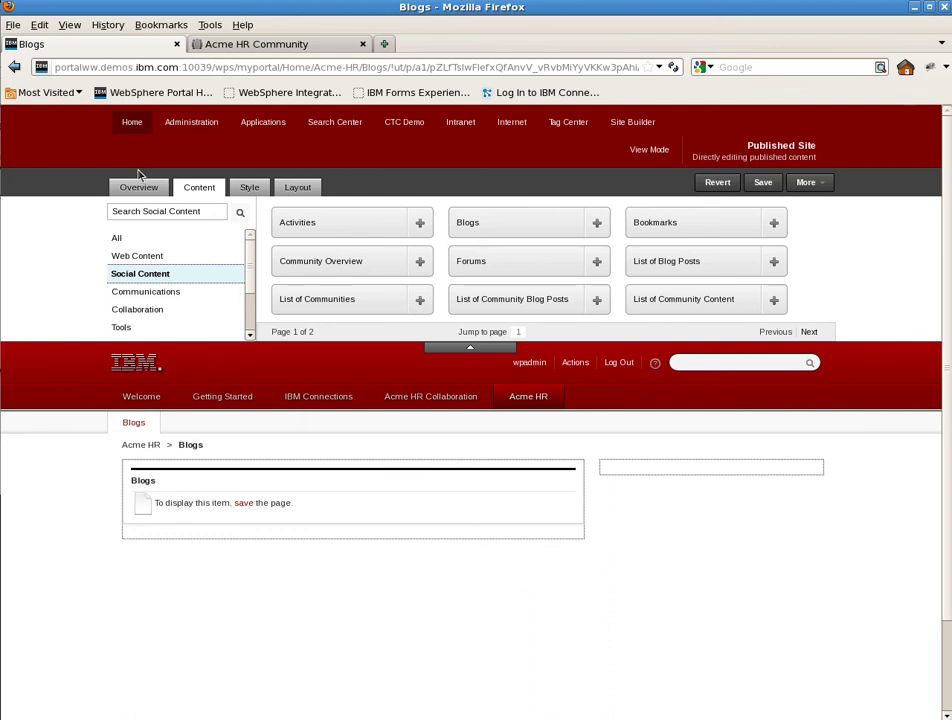
pyautogui.click(136, 187)
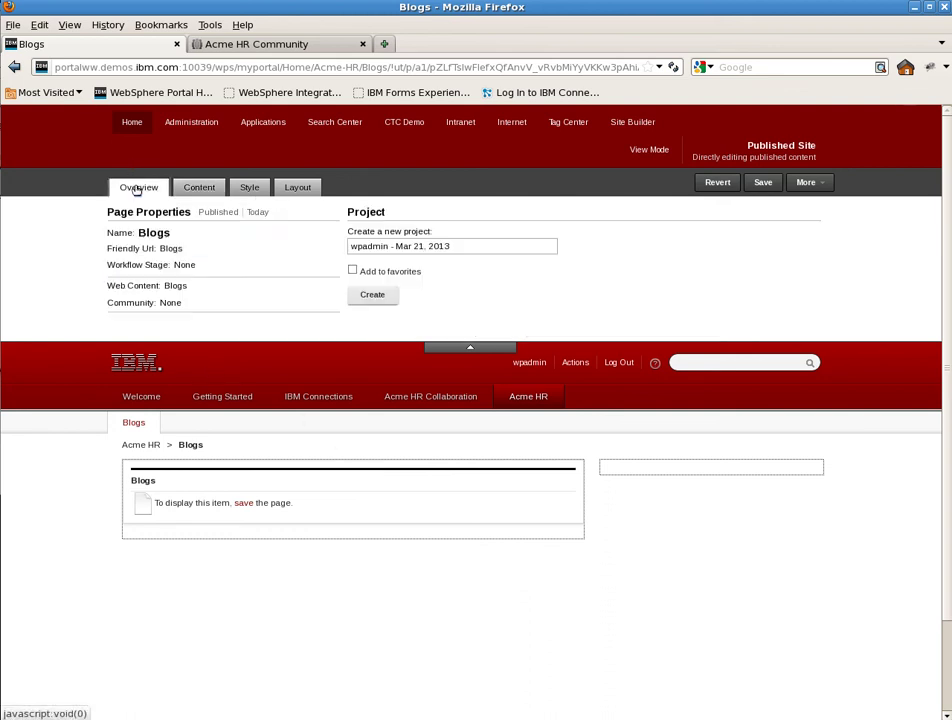
# - Save pending changes, then associate the Blogs page with Acme HR Community
pyautogui.click(191, 304)
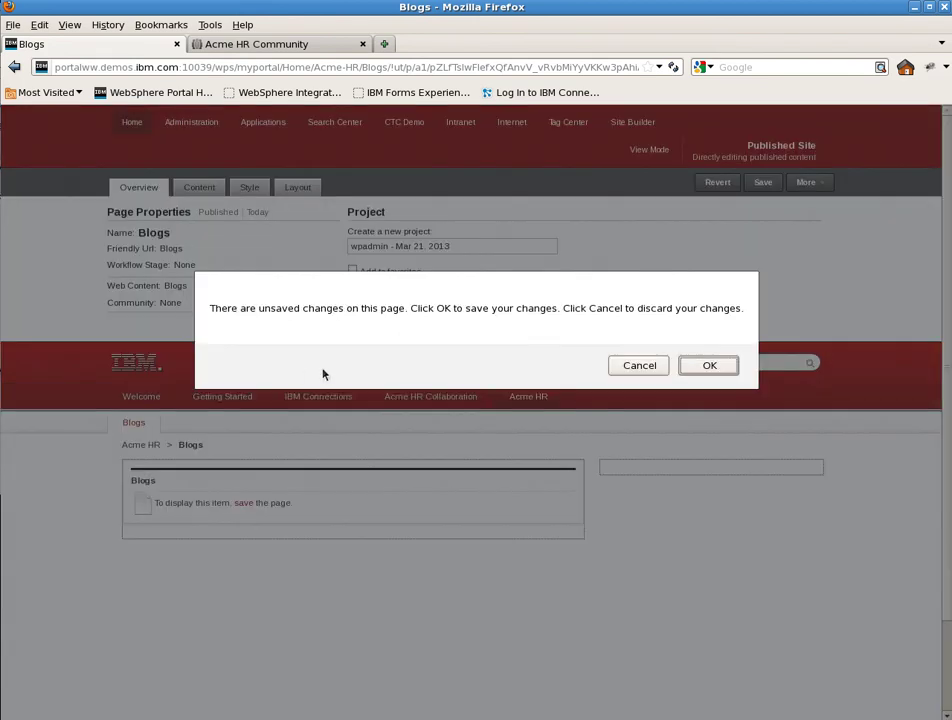
pyautogui.click(690, 369)
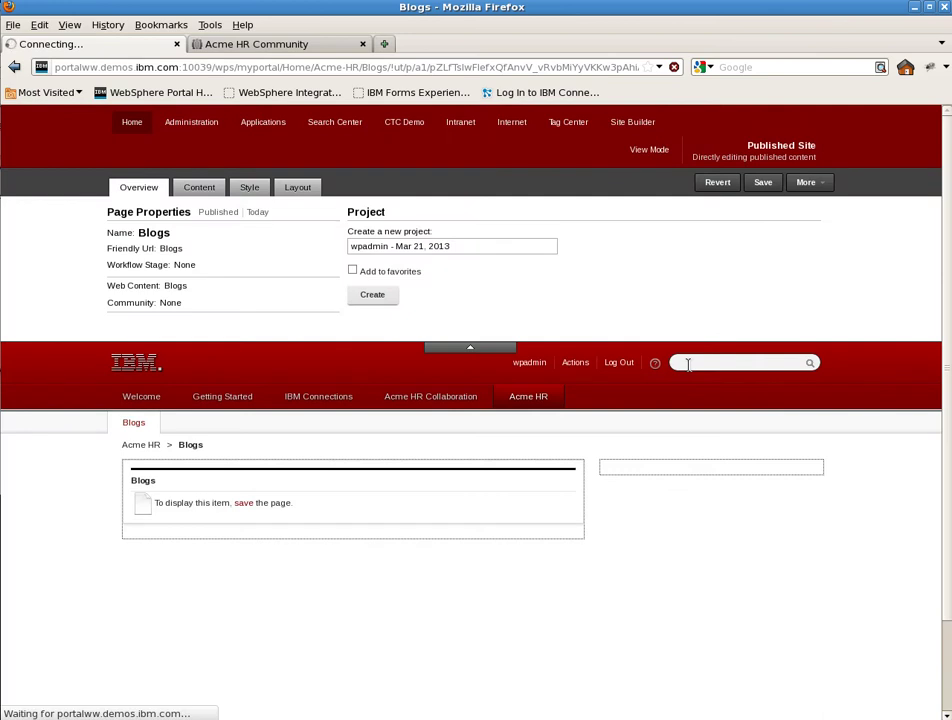
pyautogui.click(198, 308)
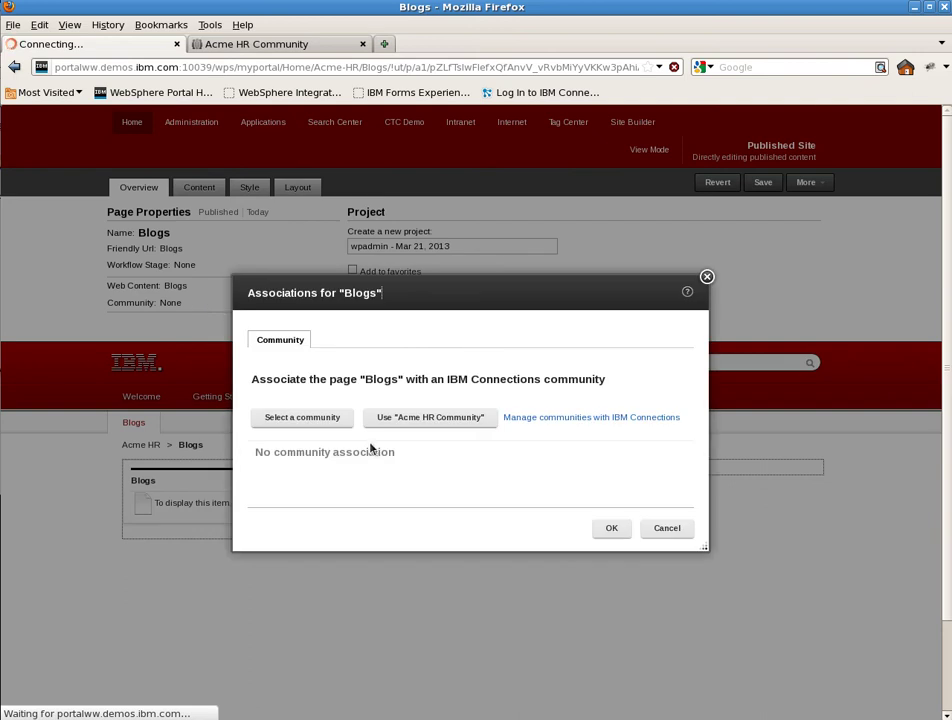
pyautogui.click(430, 417)
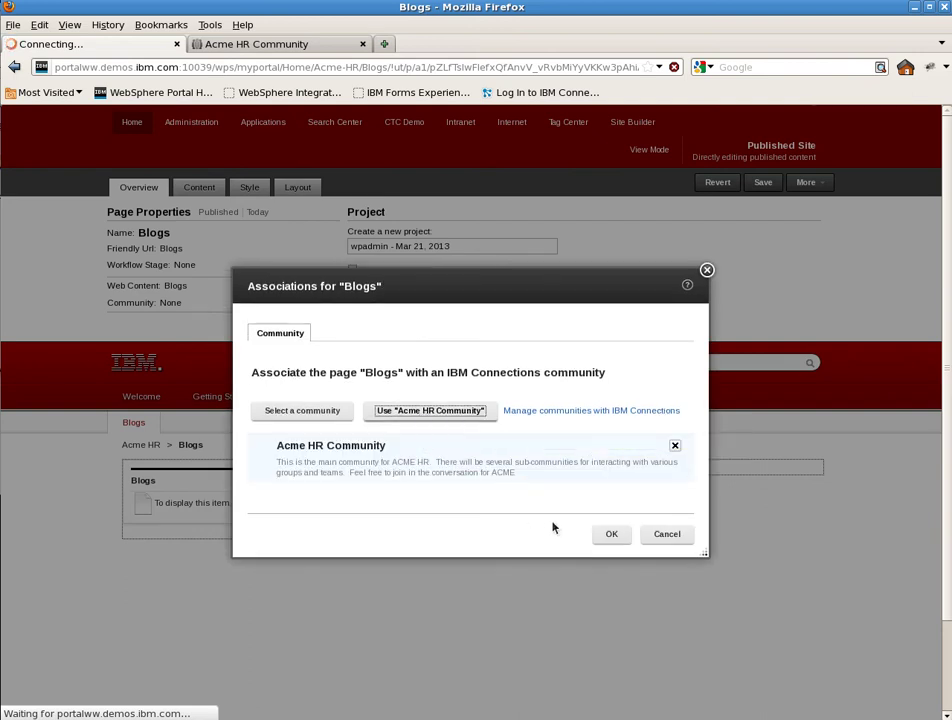
pyautogui.click(611, 539)
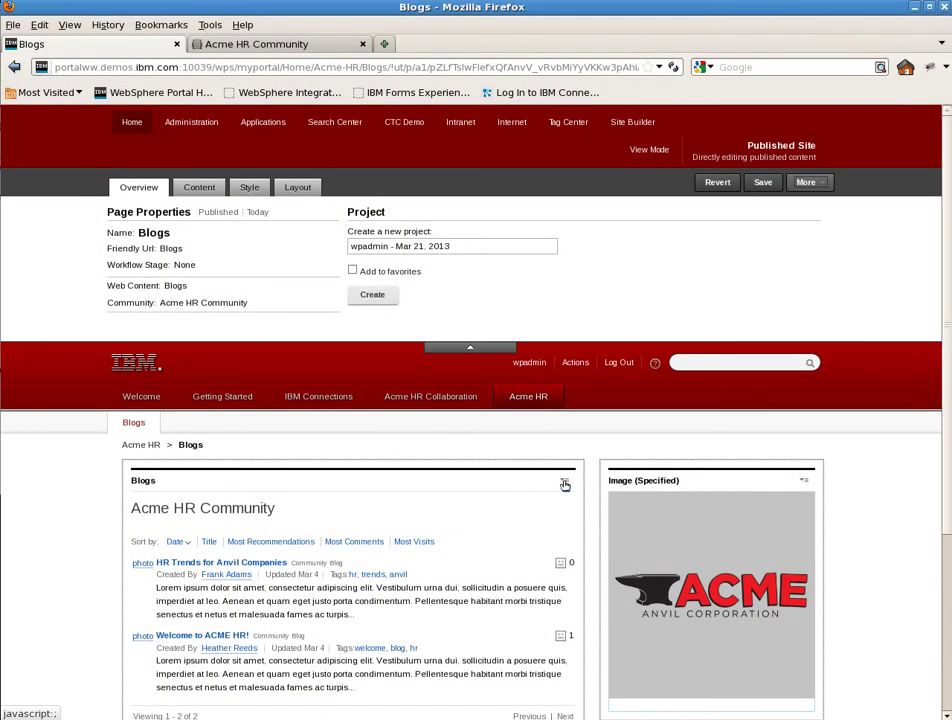
pyautogui.click(565, 484)
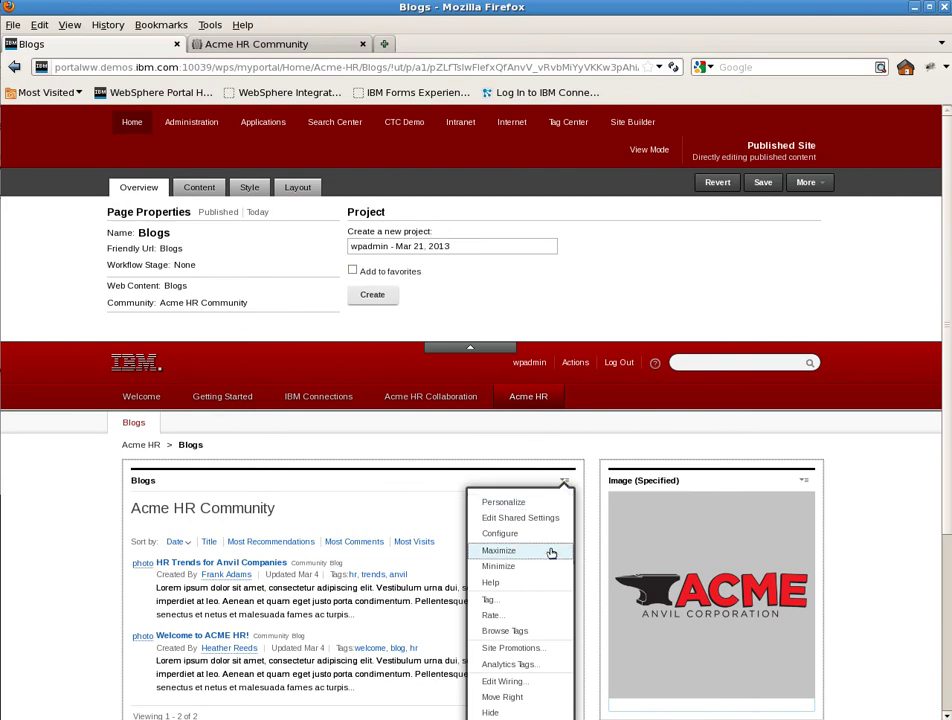
# - Wire the Blogs widget to send Tags Payload to the Tags widget
pyautogui.scroll(-1, 550, 553)
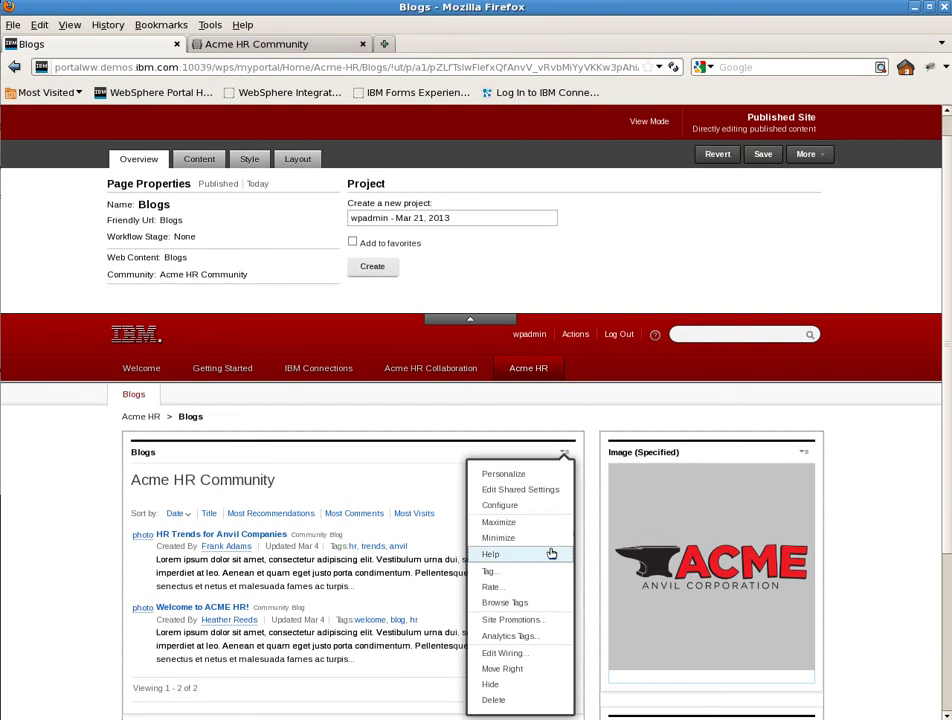
pyautogui.click(521, 655)
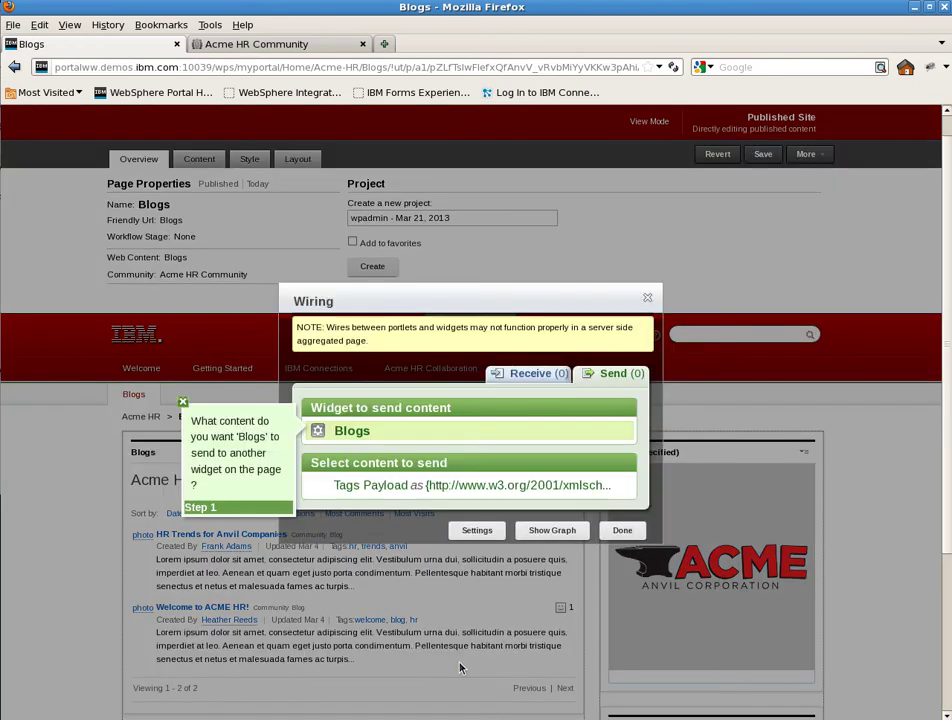
pyautogui.click(362, 486)
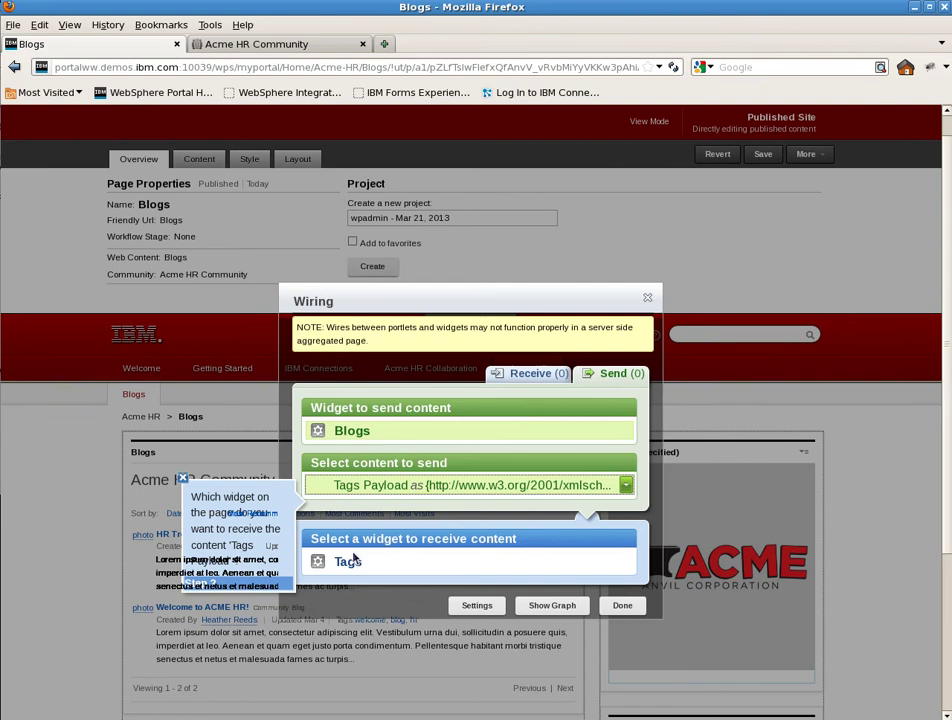
pyautogui.click(349, 563)
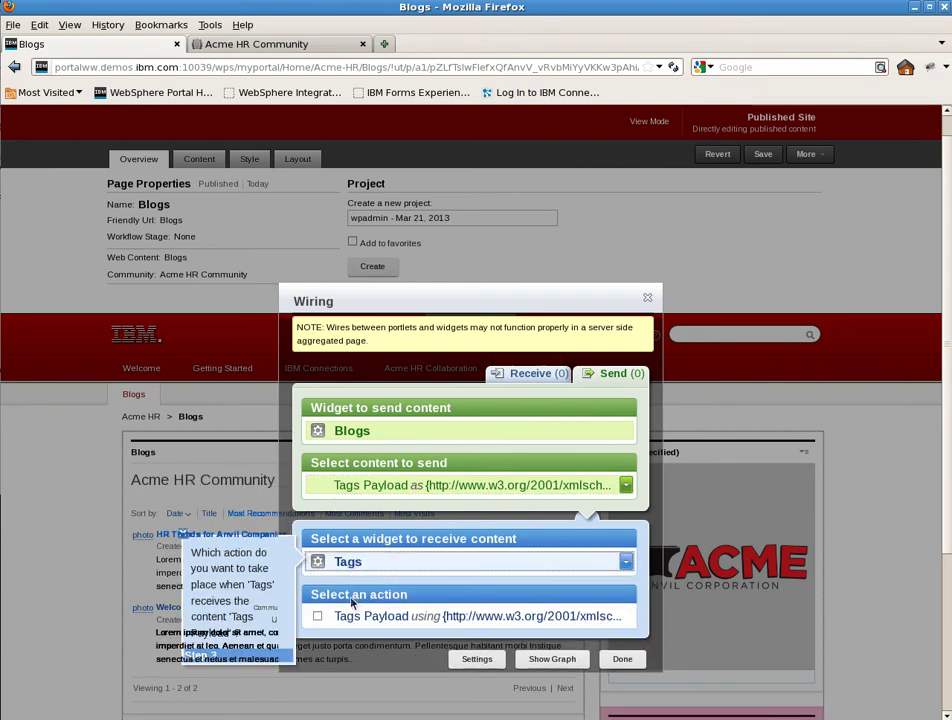
pyautogui.click(319, 617)
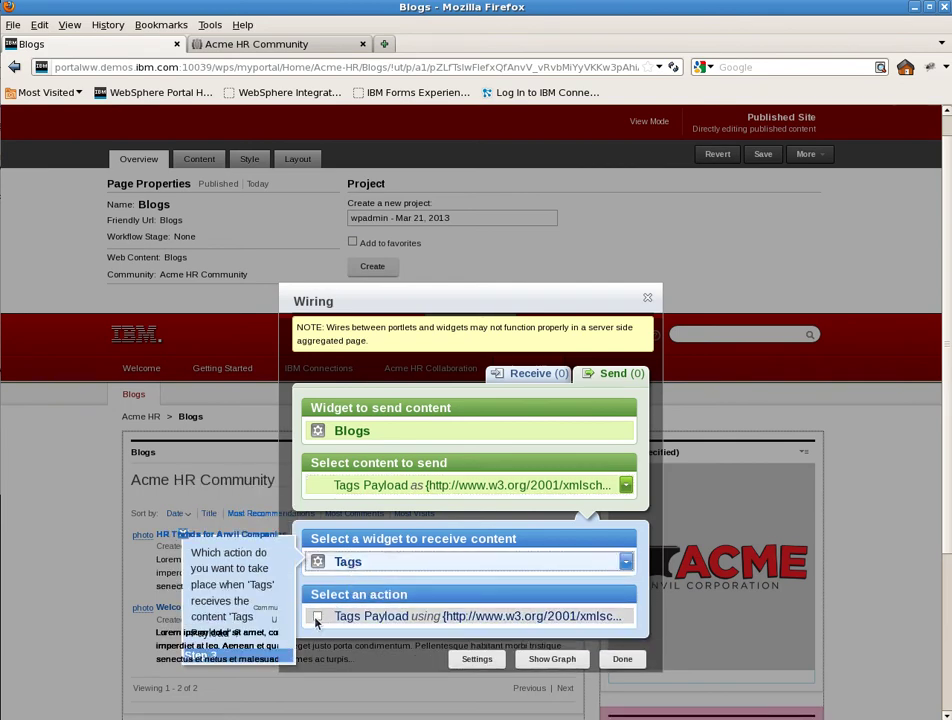
# - Wire Blogs to receive Selected Tag from the Tags widget and finish the wiring
pyautogui.click(528, 375)
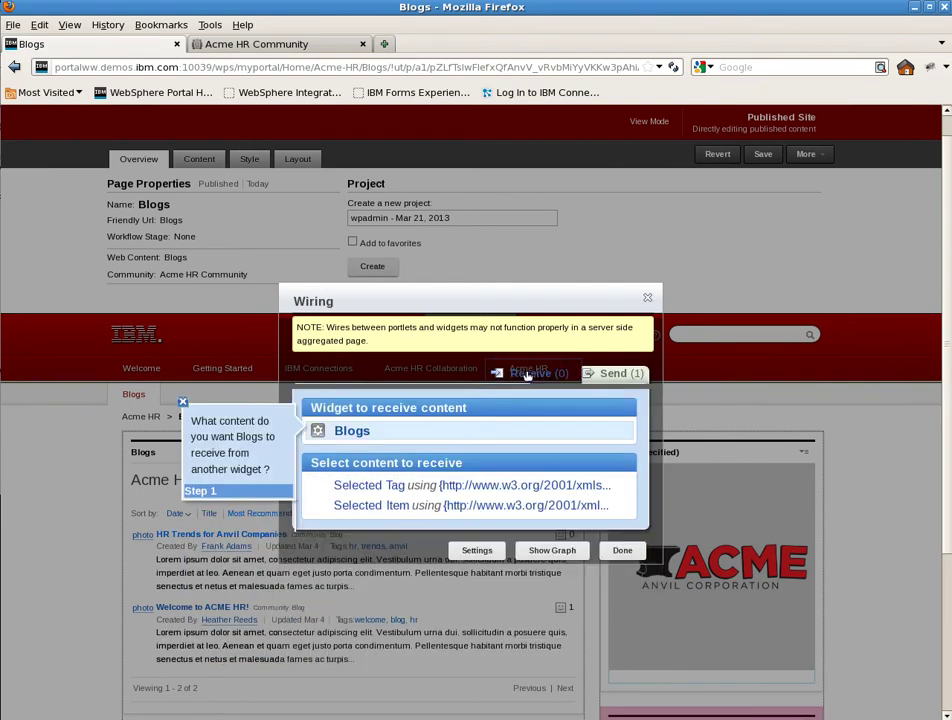
pyautogui.click(380, 490)
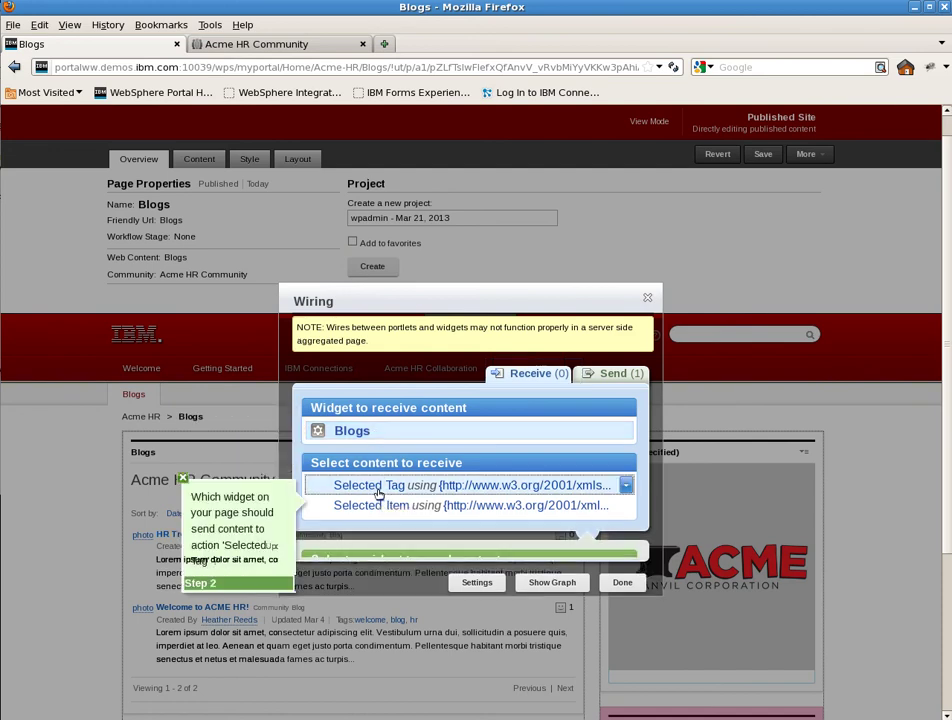
pyautogui.click(351, 565)
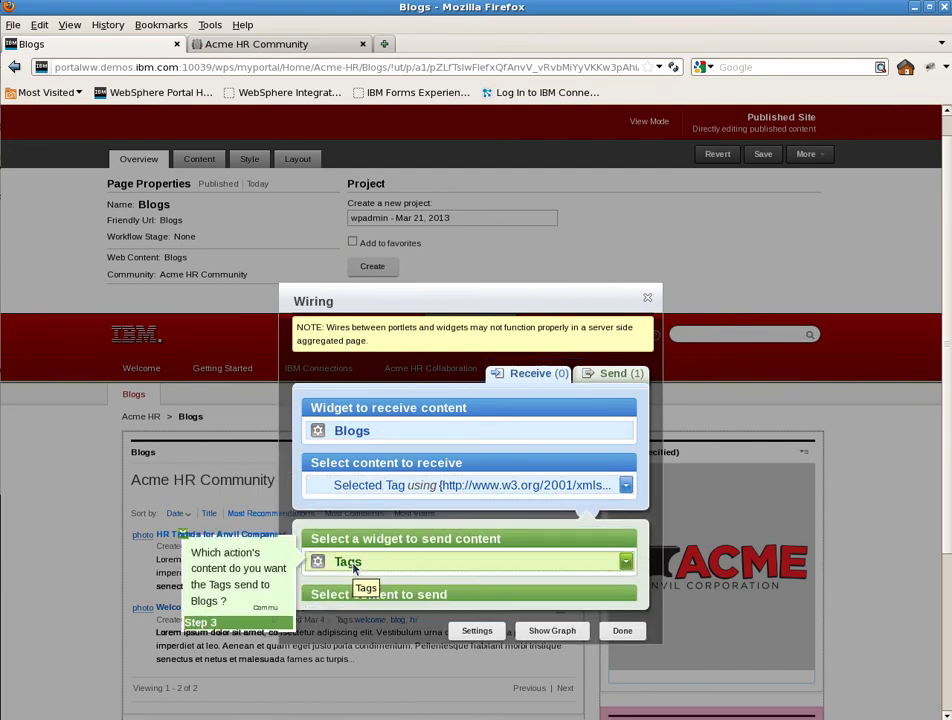
pyautogui.click(318, 616)
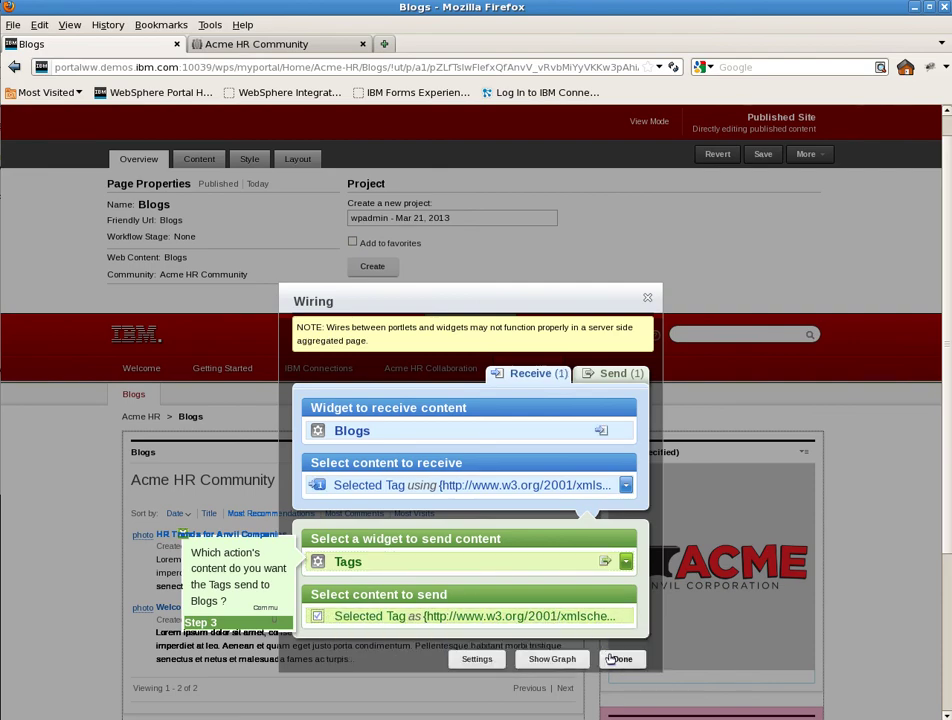
pyautogui.click(620, 659)
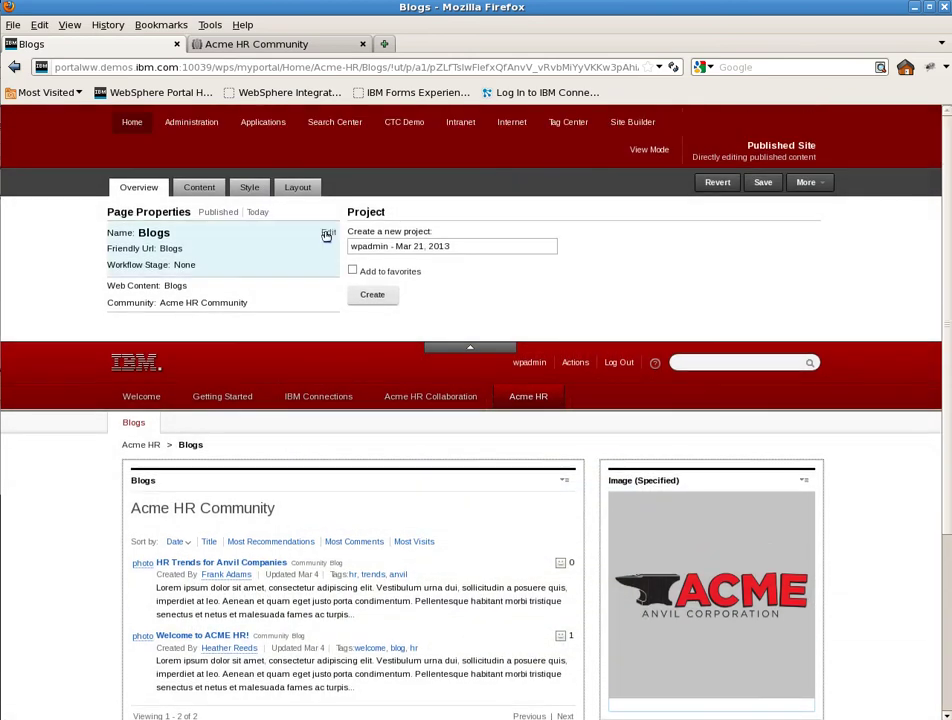
# - Add metadata com.ibm.portal.Hidden = true in the Blogs page's advanced properties and save
pyautogui.click(328, 234)
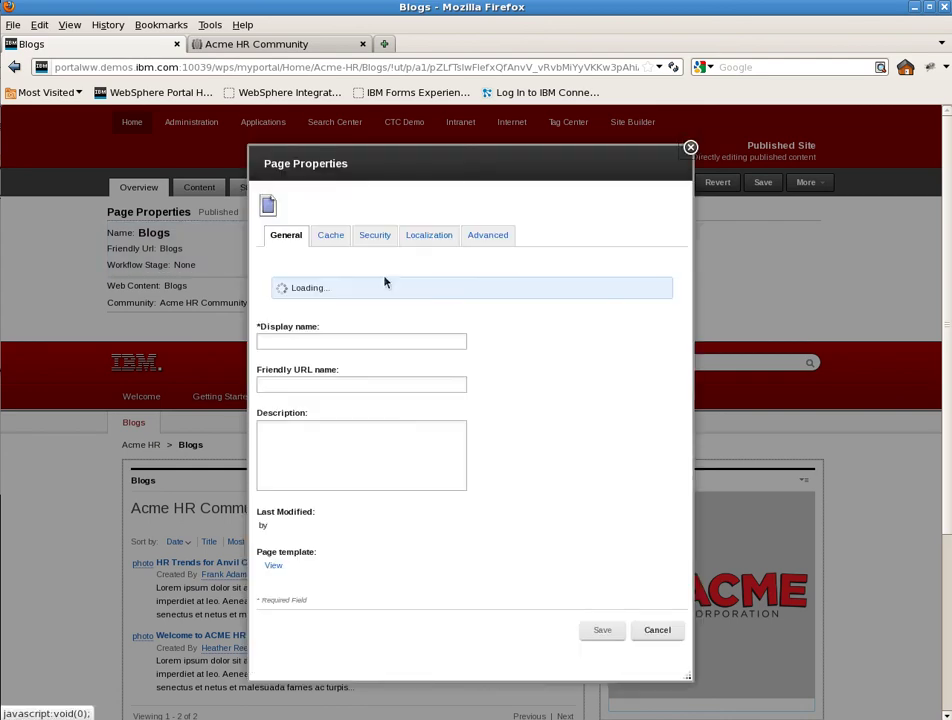
pyautogui.click(499, 241)
pyautogui.scroll(-10, 410, 537)
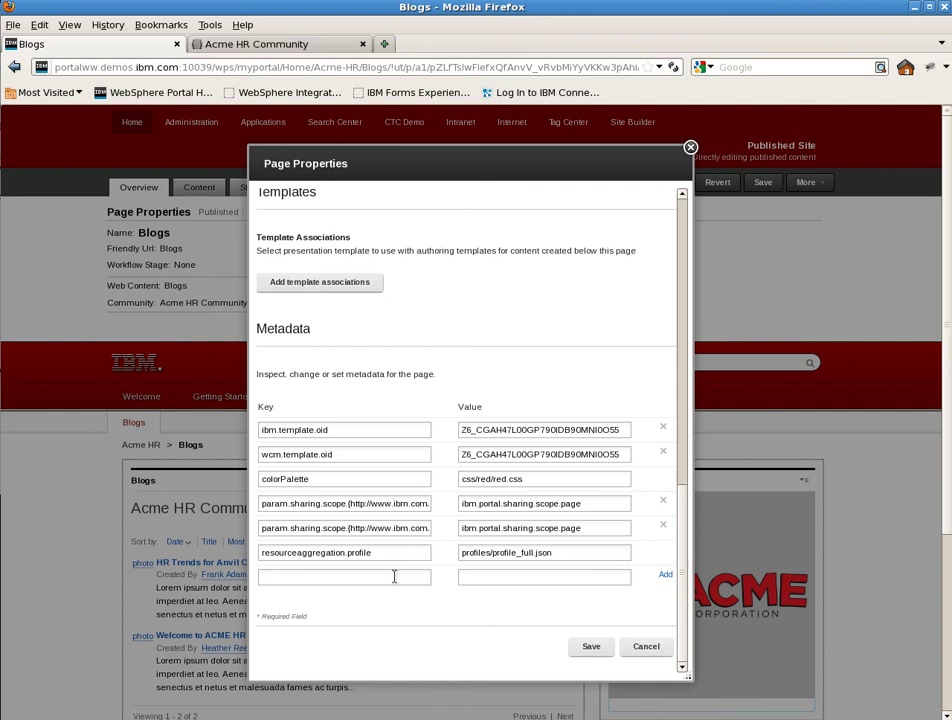
pyautogui.click(394, 577)
pyautogui.write('com.ibm.portal.Hitr')
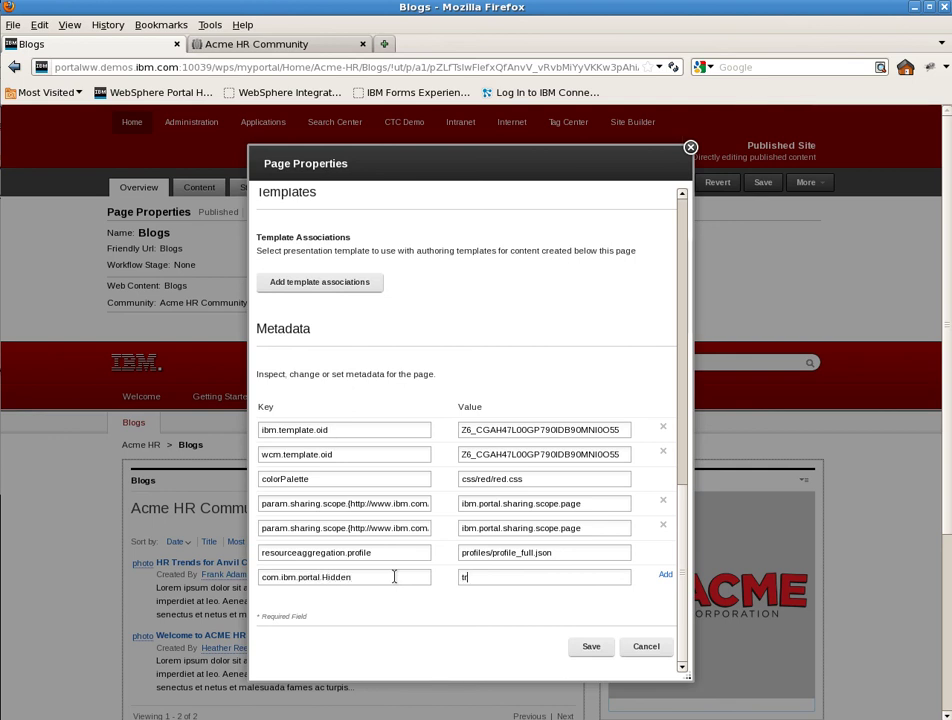
pyautogui.write('ue')
pyautogui.click(665, 577)
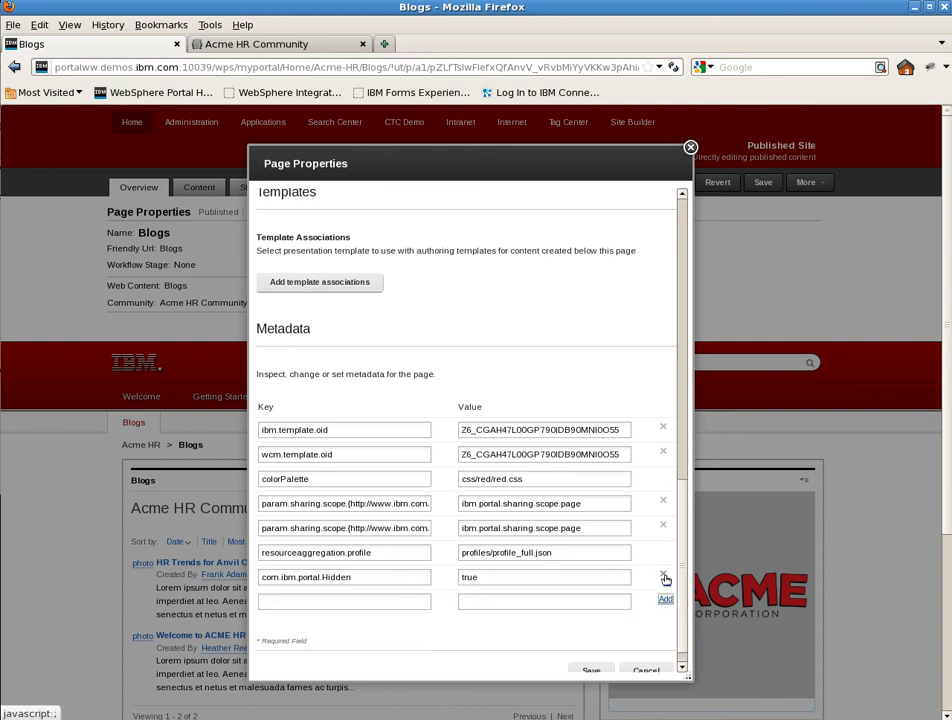
pyautogui.click(601, 670)
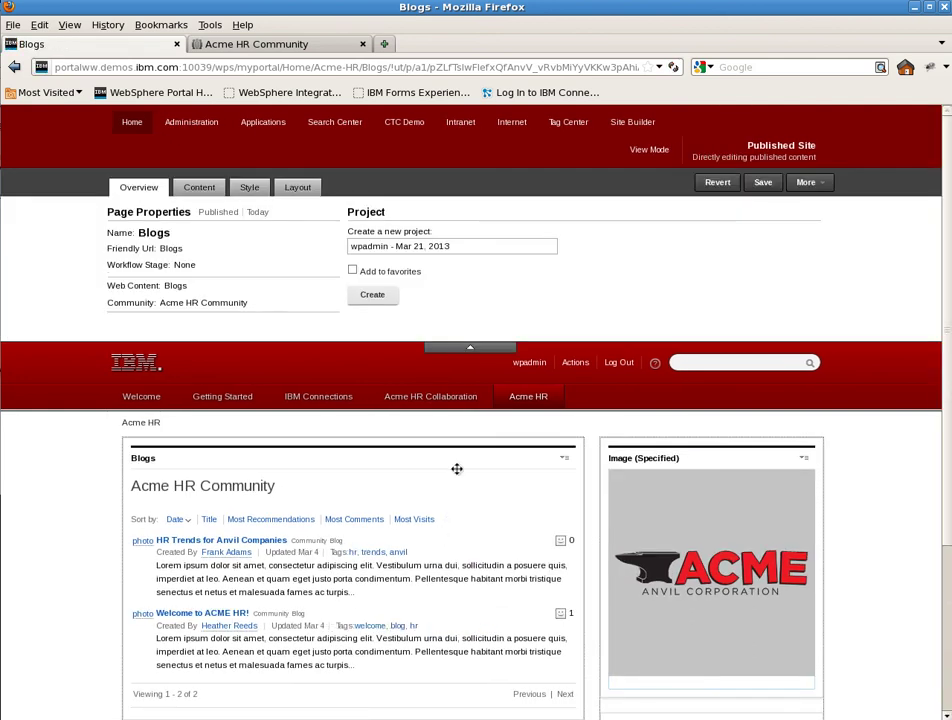
# - Go to the Acme HR page and open the HR Trends for Anvil Companies post
pyautogui.click(517, 398)
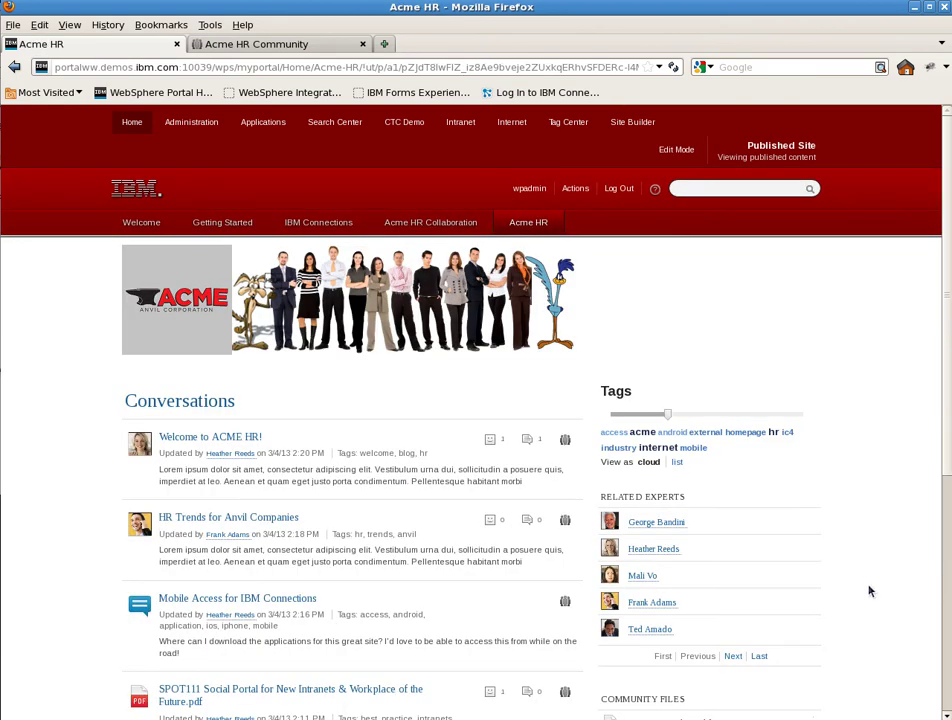
pyautogui.scroll(-4, 868, 583)
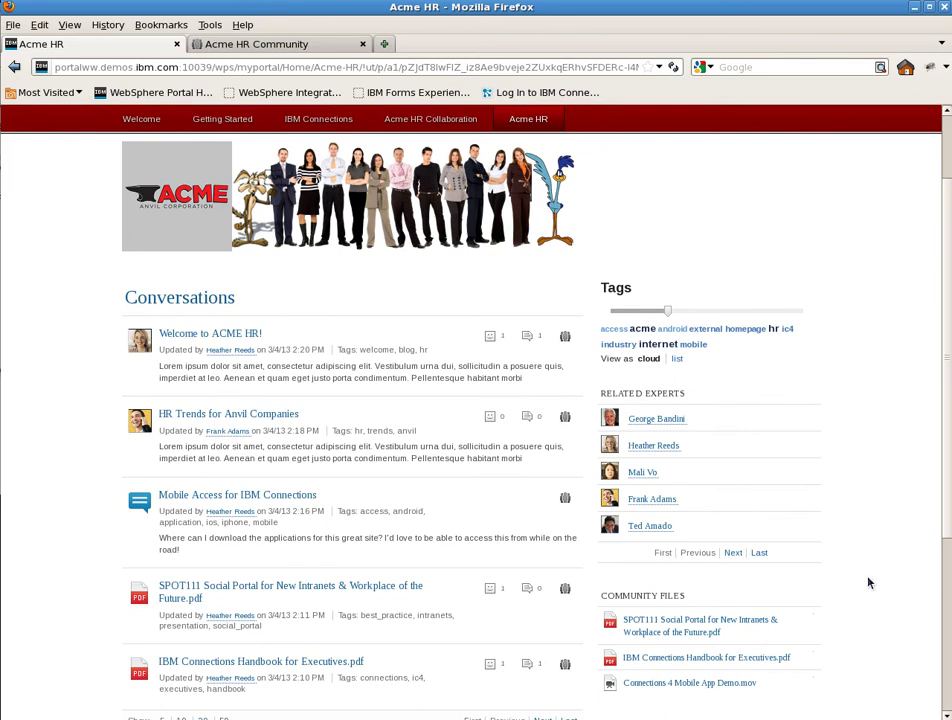
pyautogui.scroll(3, 868, 583)
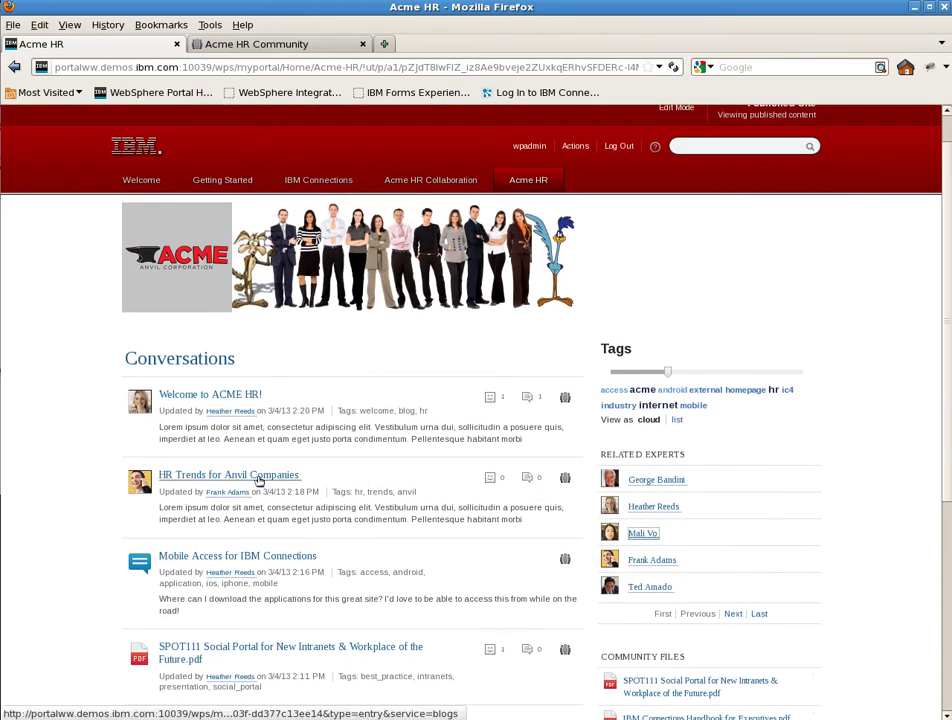
pyautogui.click(258, 481)
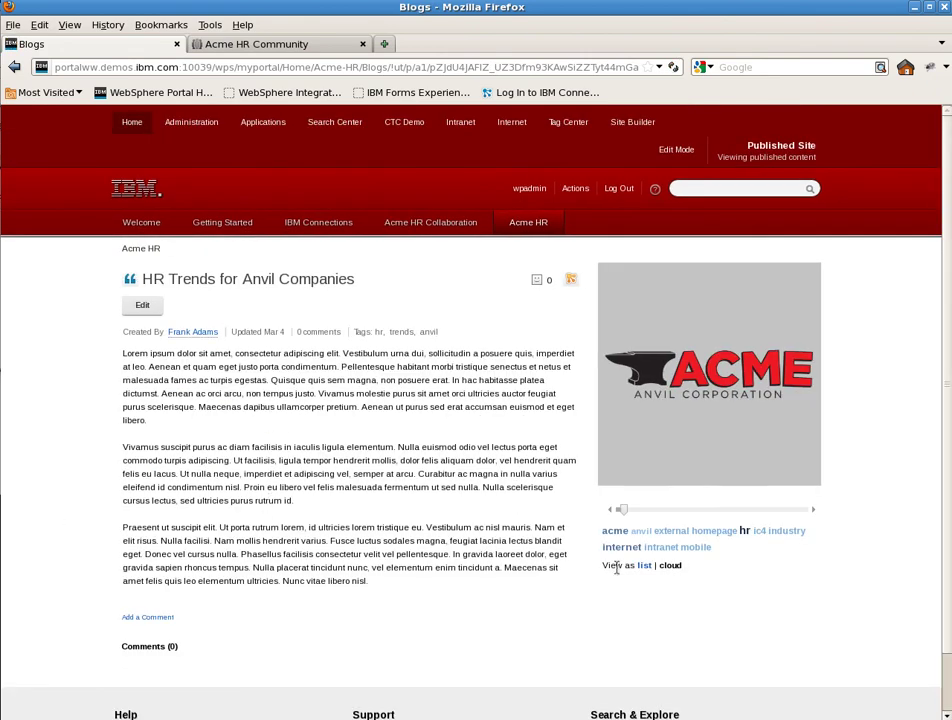
# - Return to Acme HR and filter Conversations by the mobile tag in the Tag Cloud
pyautogui.click(141, 250)
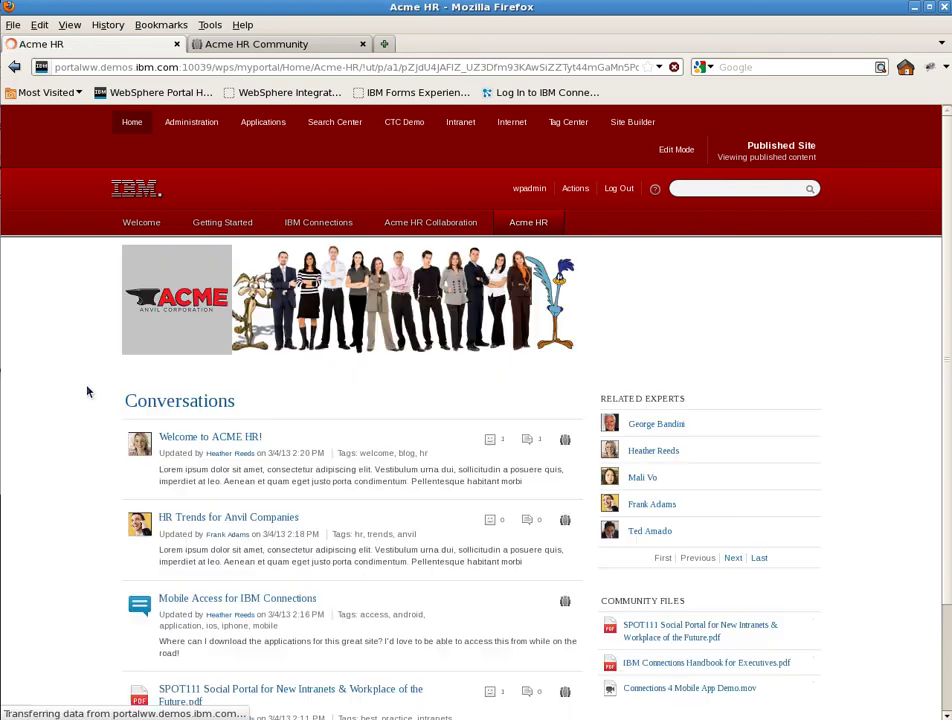
pyautogui.scroll(-6, 70, 520)
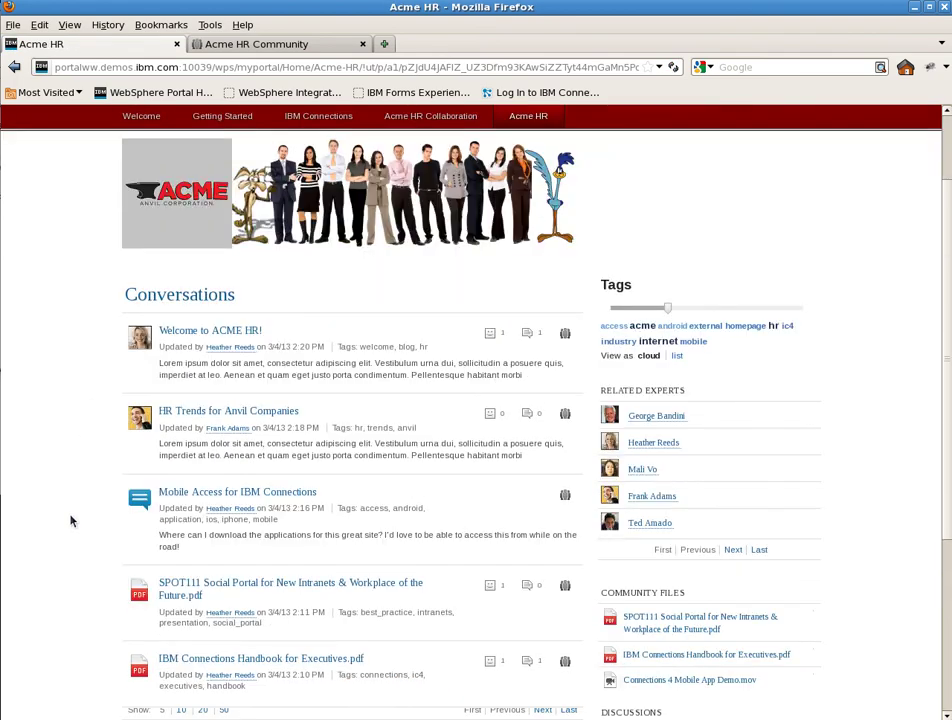
pyautogui.scroll(4, 70, 520)
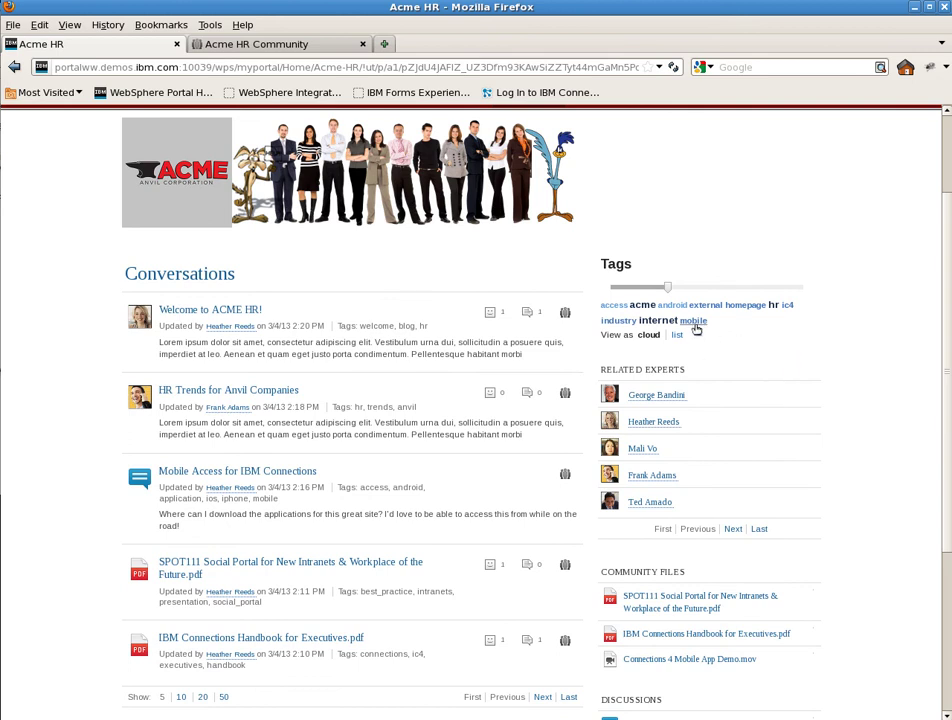
pyautogui.click(688, 322)
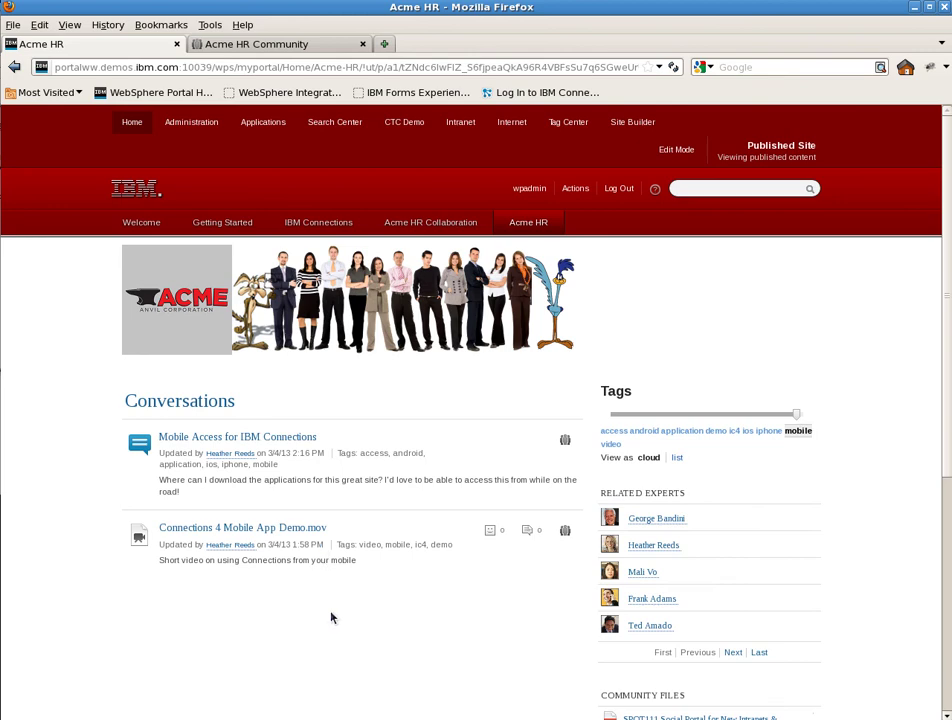
pyautogui.scroll(-4, 332, 617)
pyautogui.scroll(4, 332, 617)
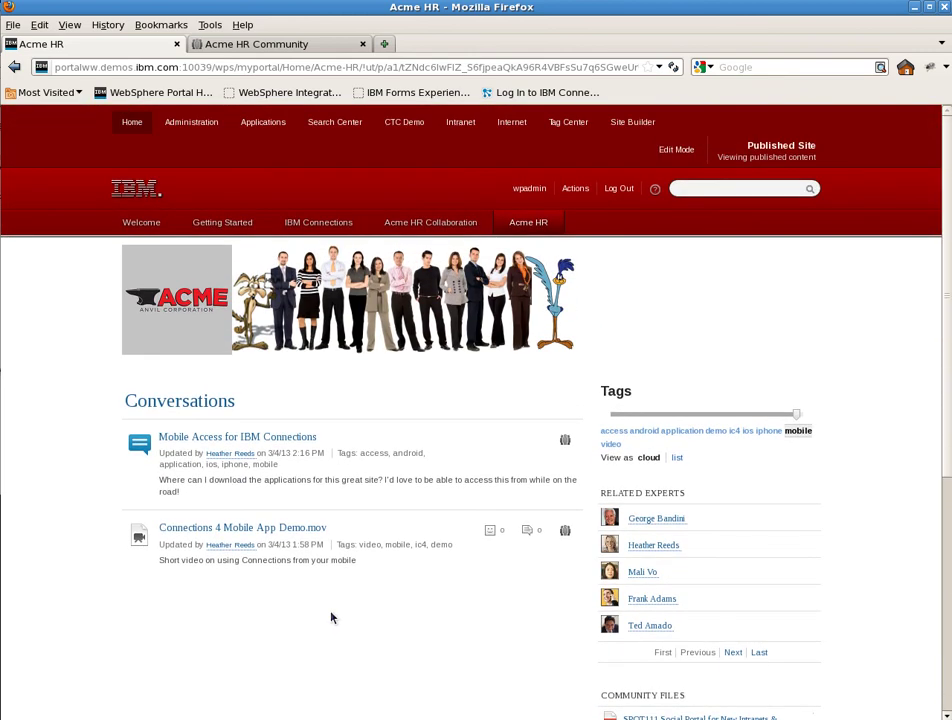